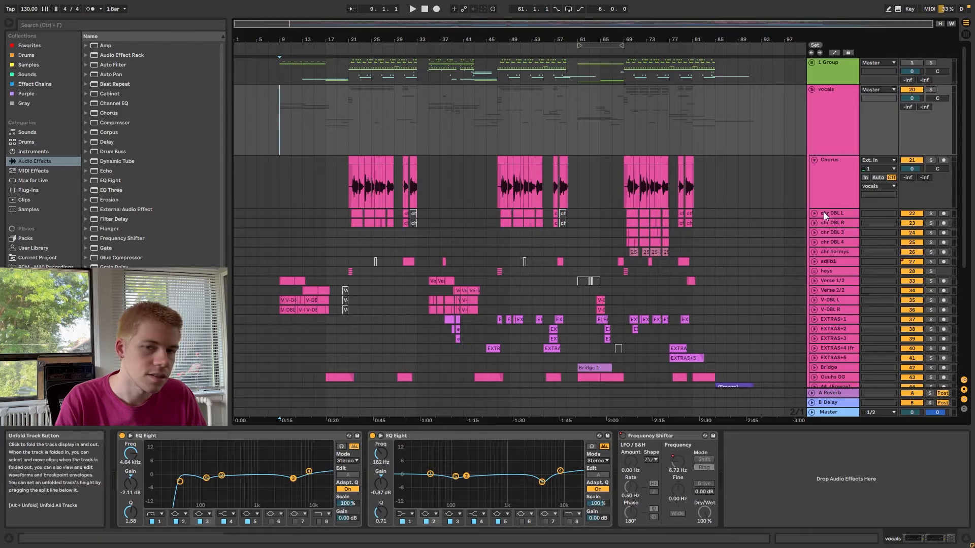
# Solo the Chorus track and play the first chorus vocal from bar 21.3.1
pyautogui.moveTo(830, 208); pyautogui.dragTo(826, 217)
pyautogui.scroll(-2, 374, 151)
pyautogui.click(348, 127)
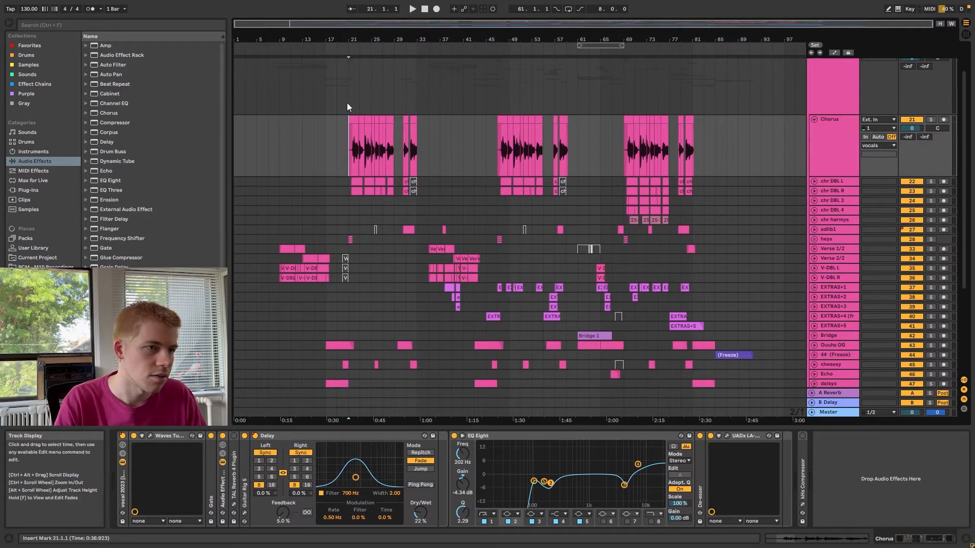
pyautogui.moveTo(363, 40); pyautogui.dragTo(360, 55)
pyautogui.click(331, 131)
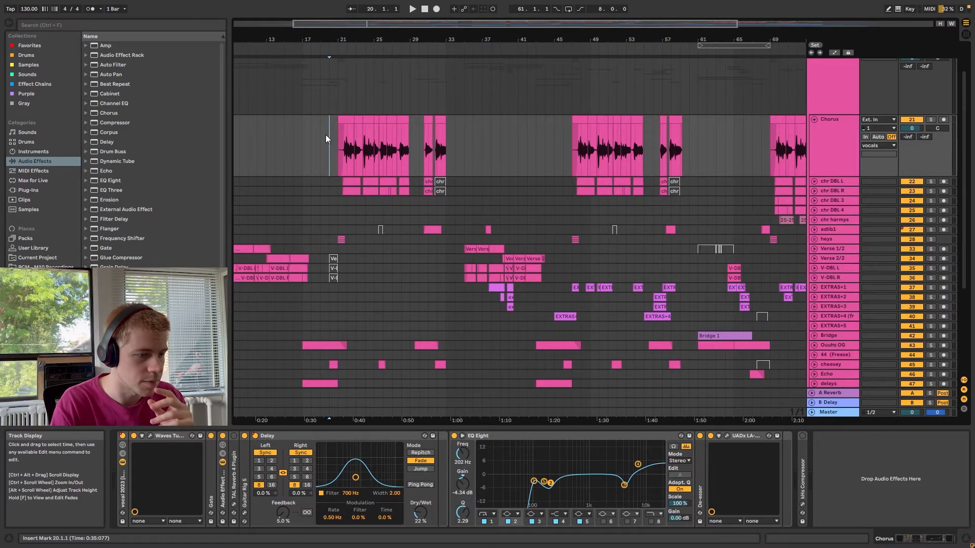
pyautogui.scroll(2, 336, 172)
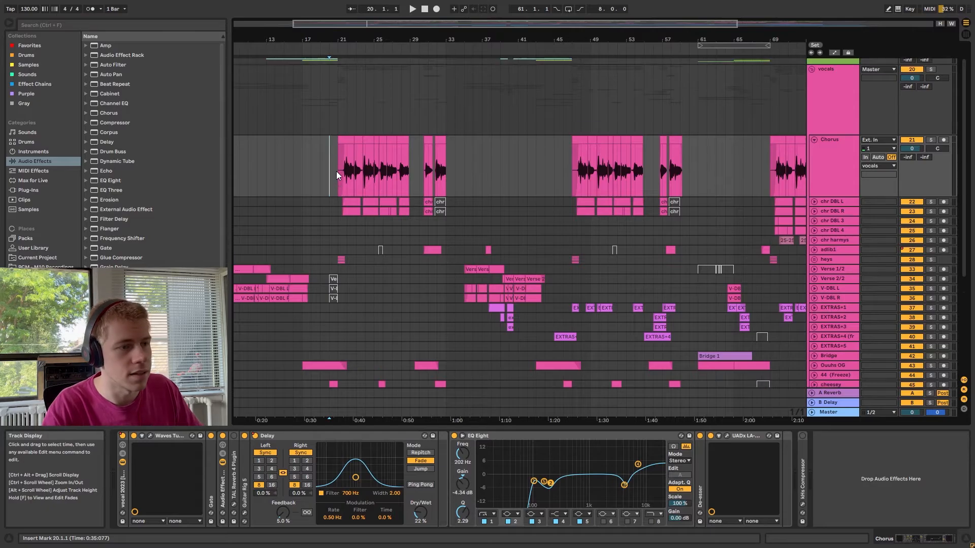
pyautogui.scroll(5, 346, 159)
pyautogui.click(305, 156)
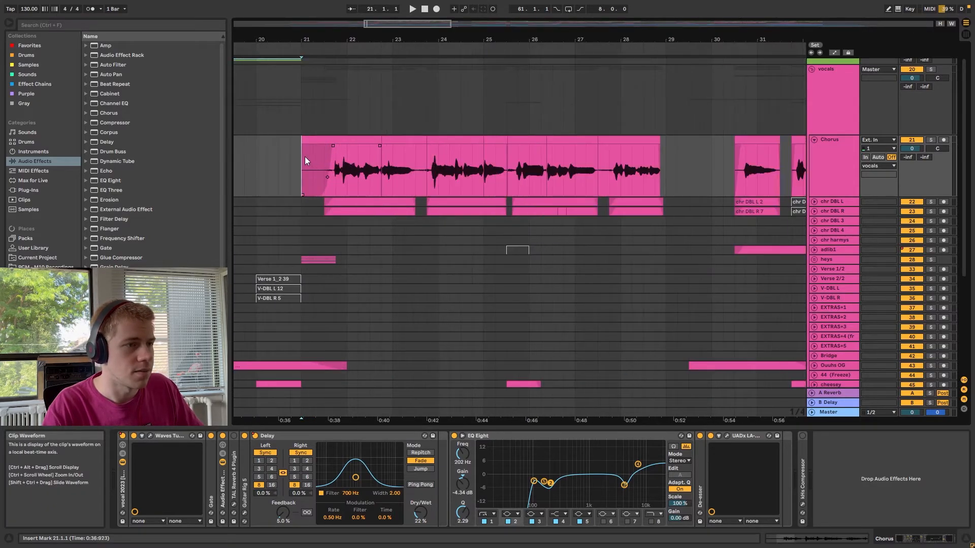
pyautogui.moveTo(373, 39); pyautogui.dragTo(323, 34)
pyautogui.click(276, 175)
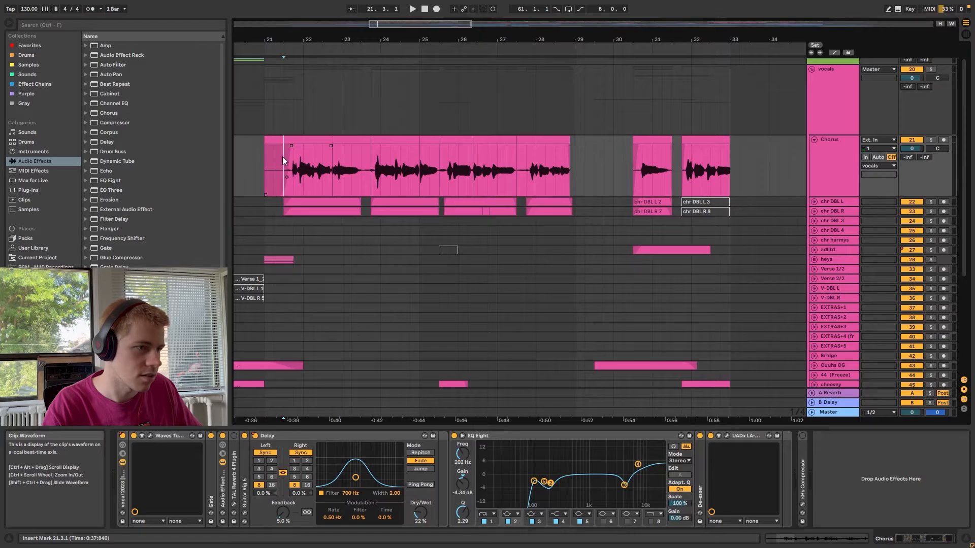
pyautogui.press('space')
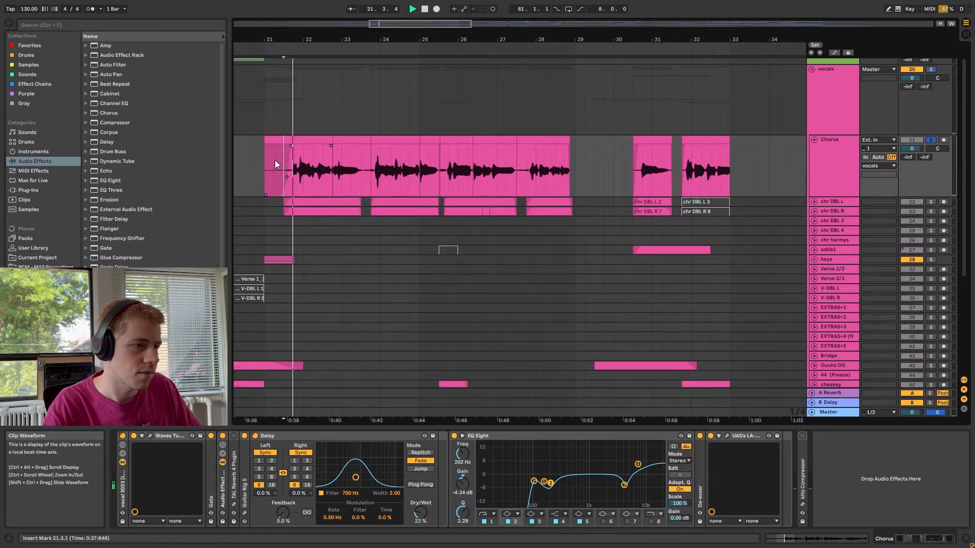
pyautogui.click(267, 157)
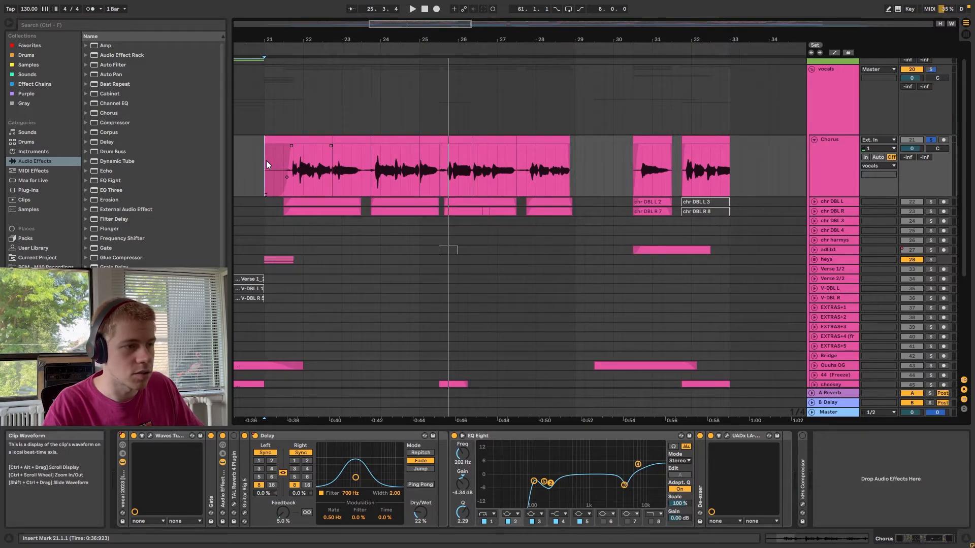
pyautogui.scroll(1, 267, 167)
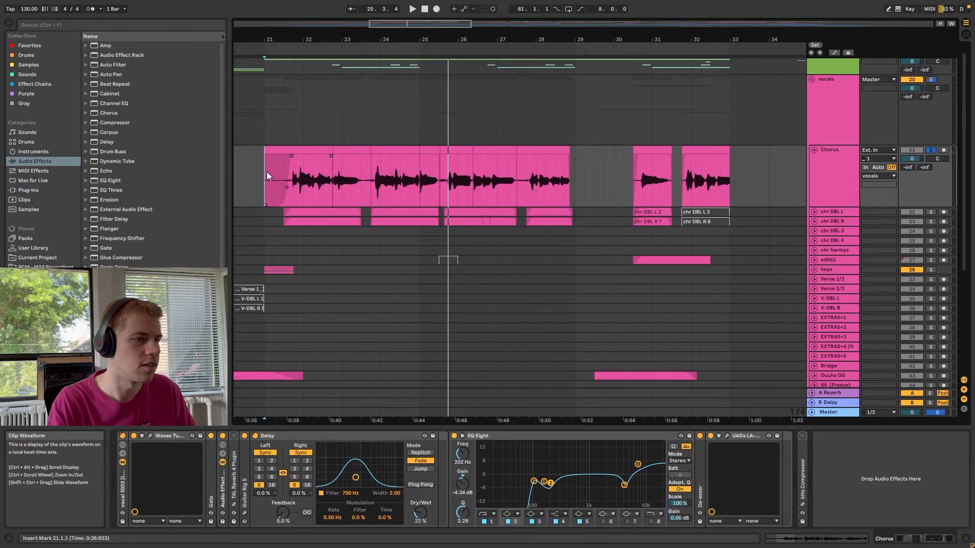
pyautogui.scroll(-1, 290, 186)
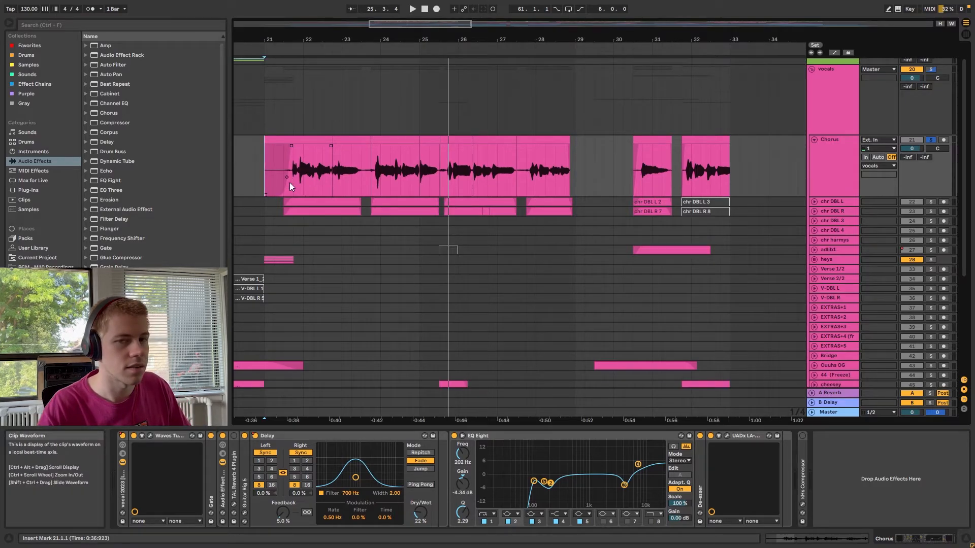
pyautogui.scroll(1, 287, 182)
pyautogui.click(284, 172)
pyautogui.scroll(-1, 284, 169)
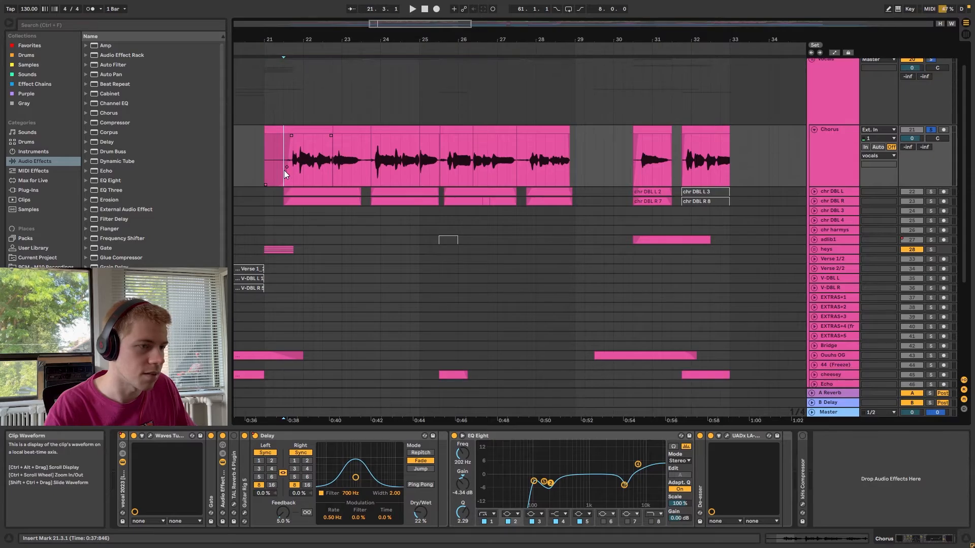
pyautogui.scroll(1, 304, 127)
pyautogui.moveTo(338, 39); pyautogui.dragTo(344, 39)
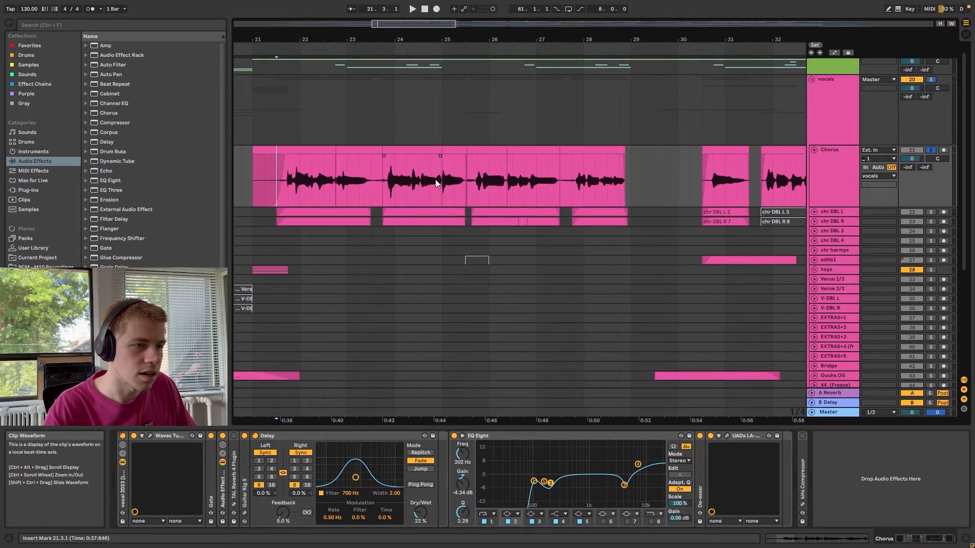
pyautogui.moveTo(333, 149); pyautogui.dragTo(389, 148)
pyautogui.hotkey('ctrl', 'z')
pyautogui.hotkey('ctrl', 'z')
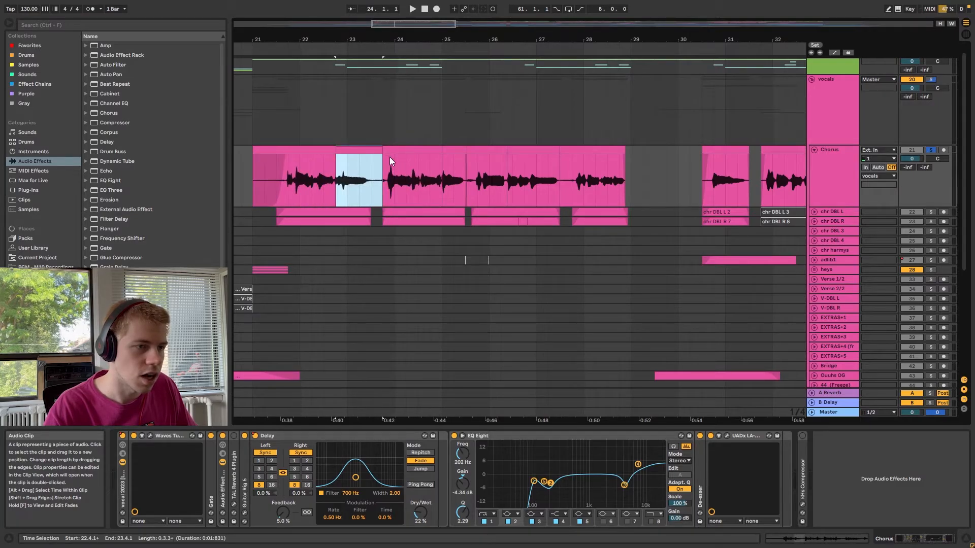
# Play the second take of the first chorus from bar 22.4.1
pyautogui.click(629, 168)
pyautogui.scroll(1, 368, 193)
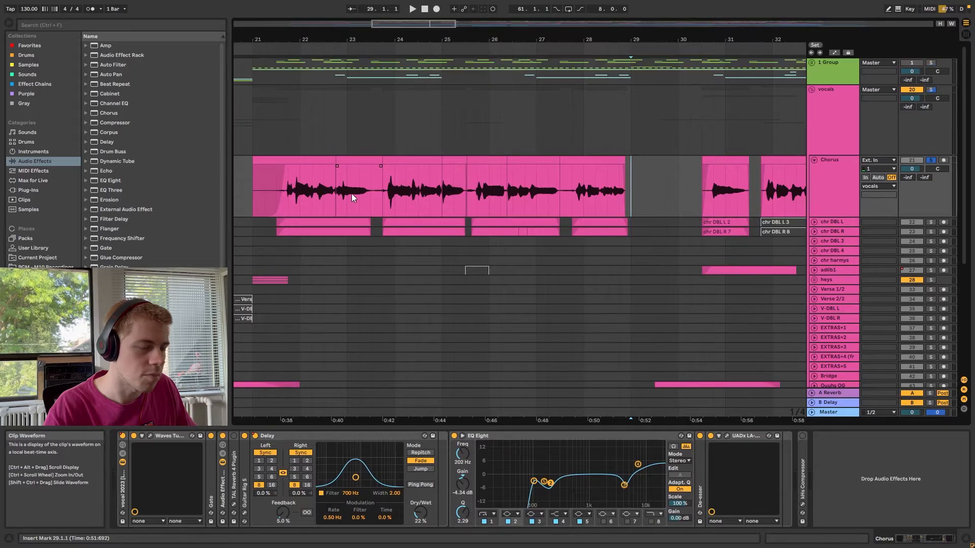
pyautogui.click(296, 175)
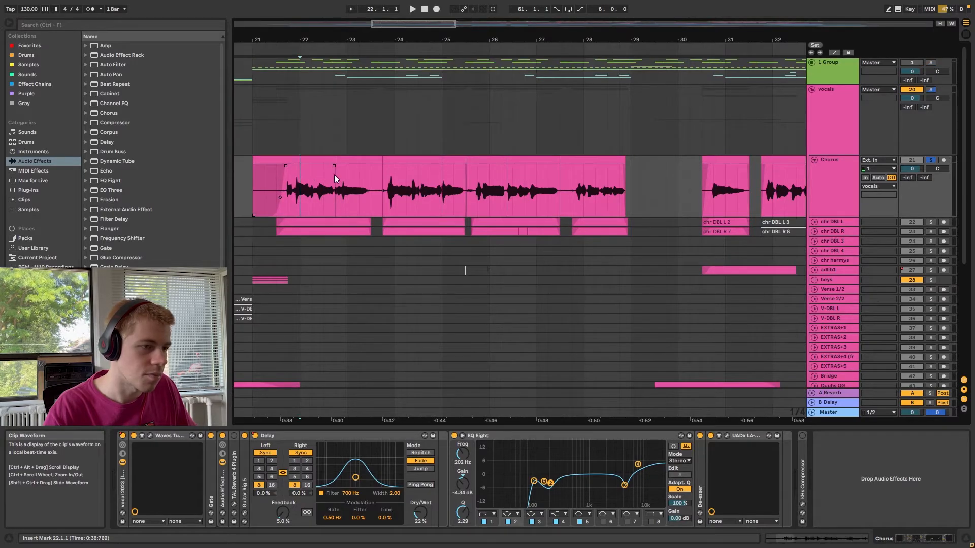
pyautogui.click(335, 175)
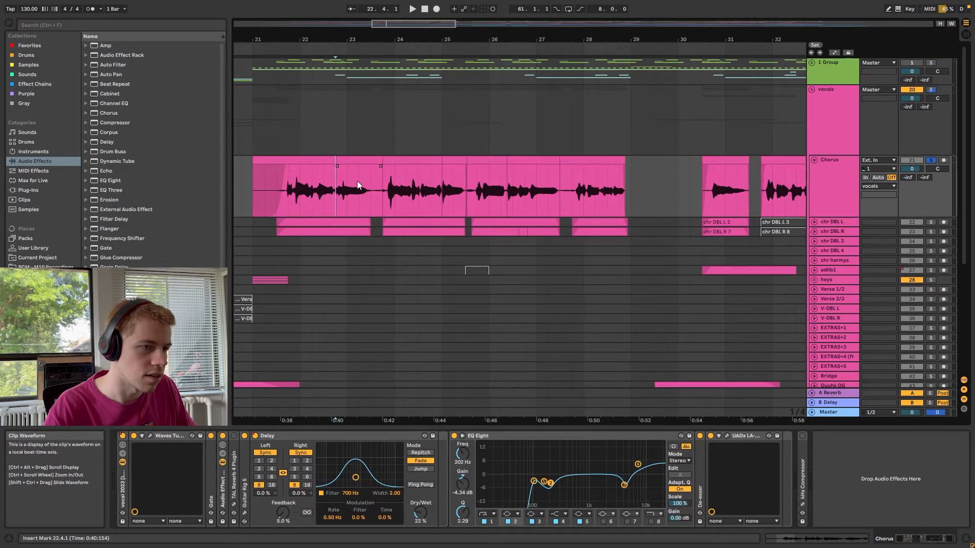
pyautogui.press('space')
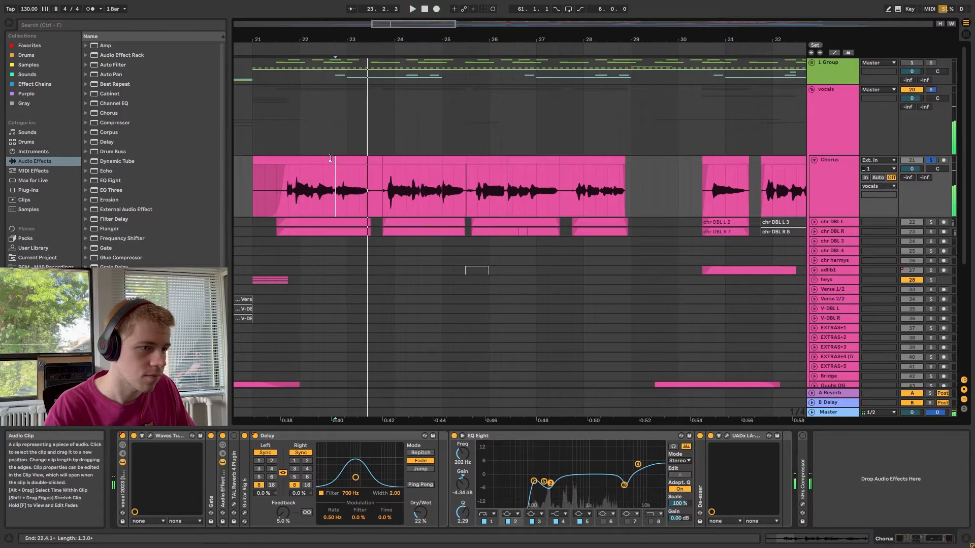
# Try extending the first Chorus clip over the second take to bar 23.4.1, and play it from bar 22.4.1
pyautogui.moveTo(331, 158); pyautogui.dragTo(379, 161)
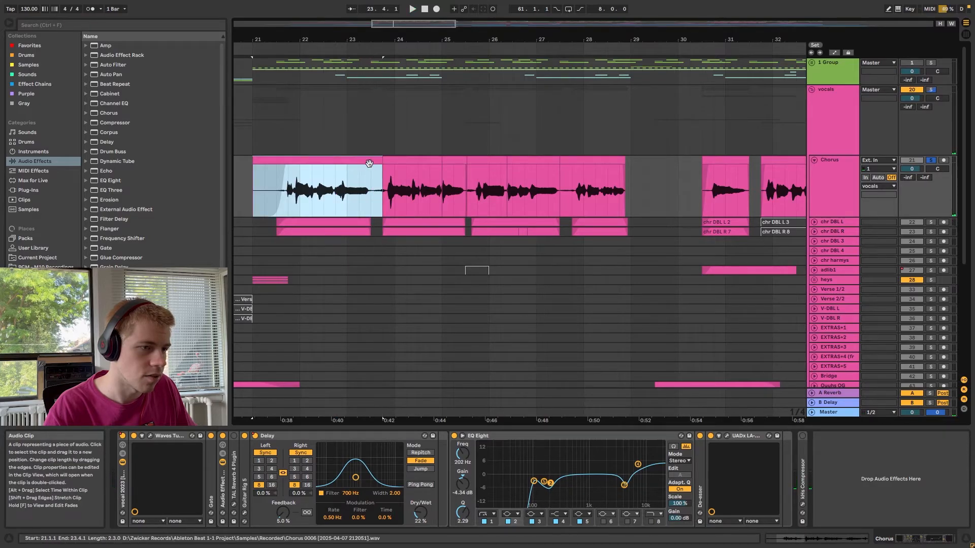
pyautogui.click(336, 170)
pyautogui.press('space')
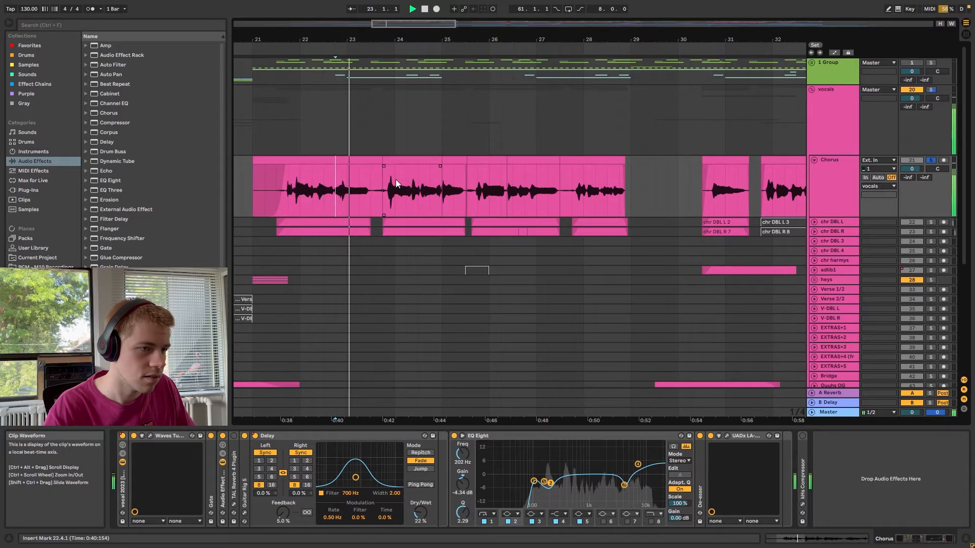
pyautogui.press('space')
pyautogui.hotkey('ctrl', 'e')
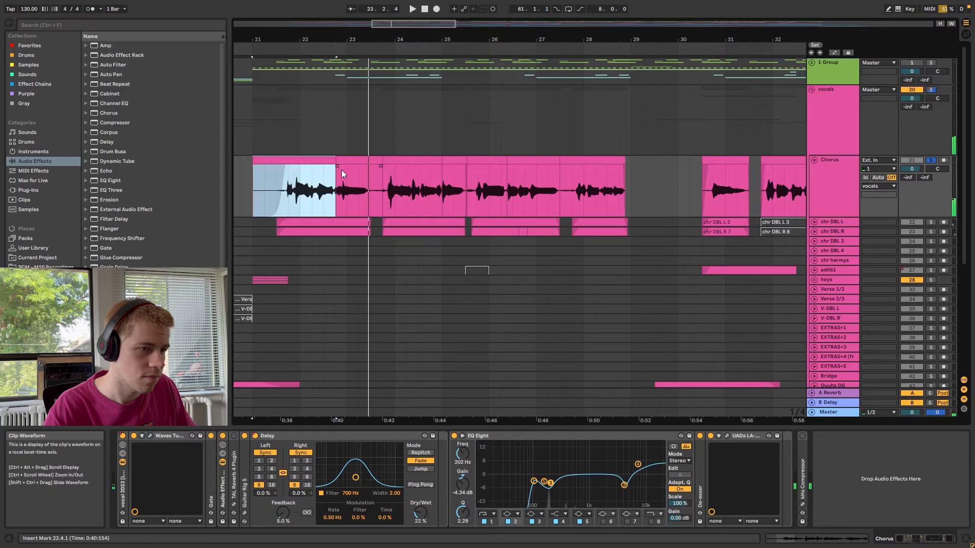
# Play the transition between the first two Chorus takes, starting from bar 21.3.1
pyautogui.click(312, 175)
pyautogui.moveTo(276, 175); pyautogui.dragTo(336, 180)
pyautogui.click(276, 173)
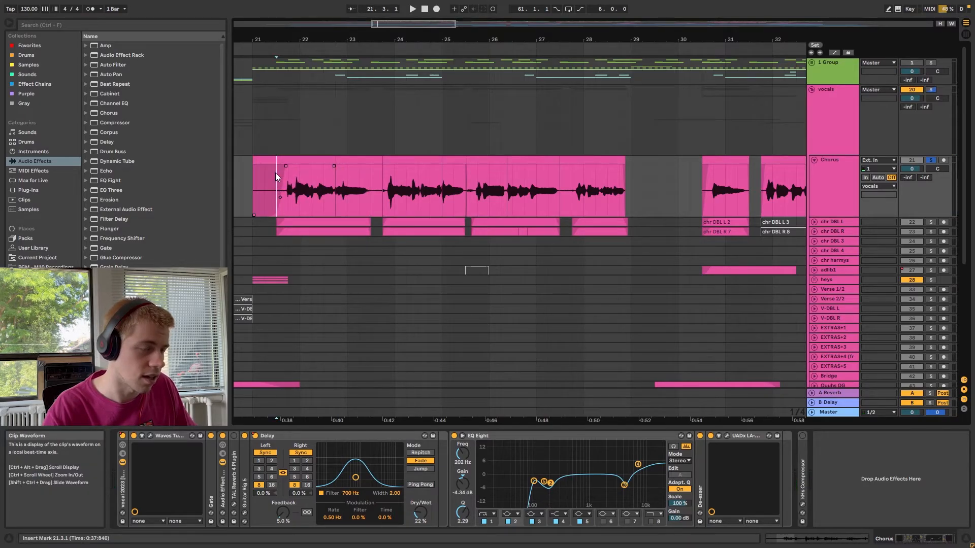
pyautogui.press('space')
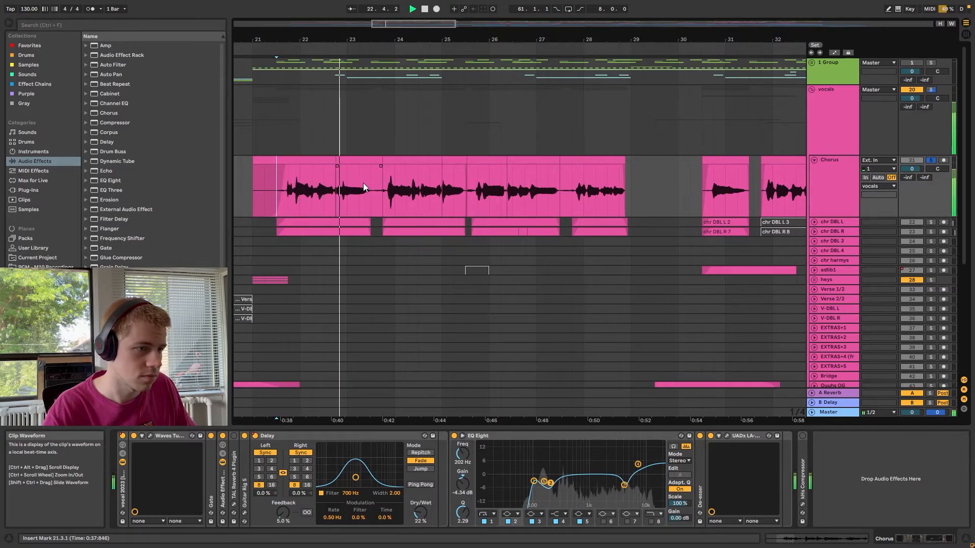
pyautogui.click(349, 175)
pyautogui.press('space')
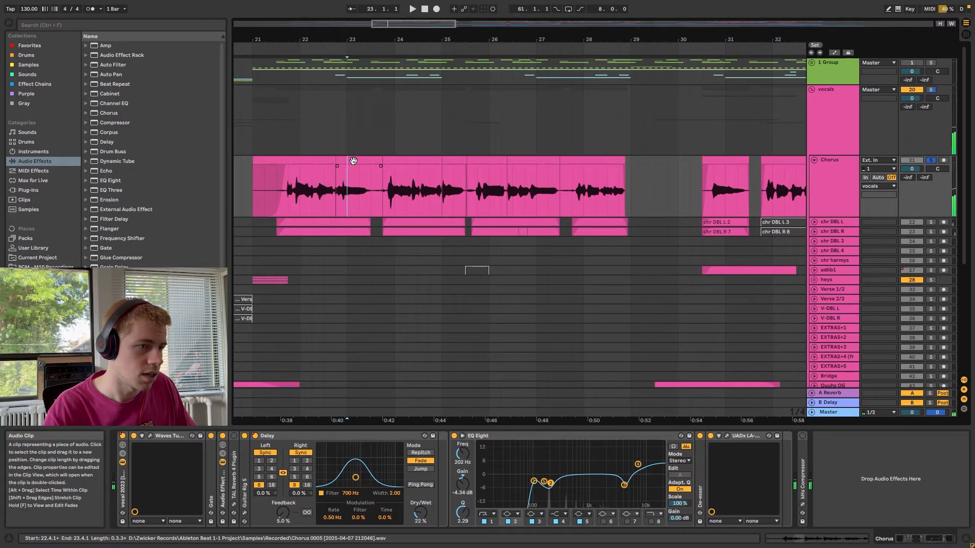
# Inspect the individual takes of the first chorus, opening the short clip at bar 25.1.1 in its waveform view
pyautogui.moveTo(382, 175); pyautogui.dragTo(253, 175)
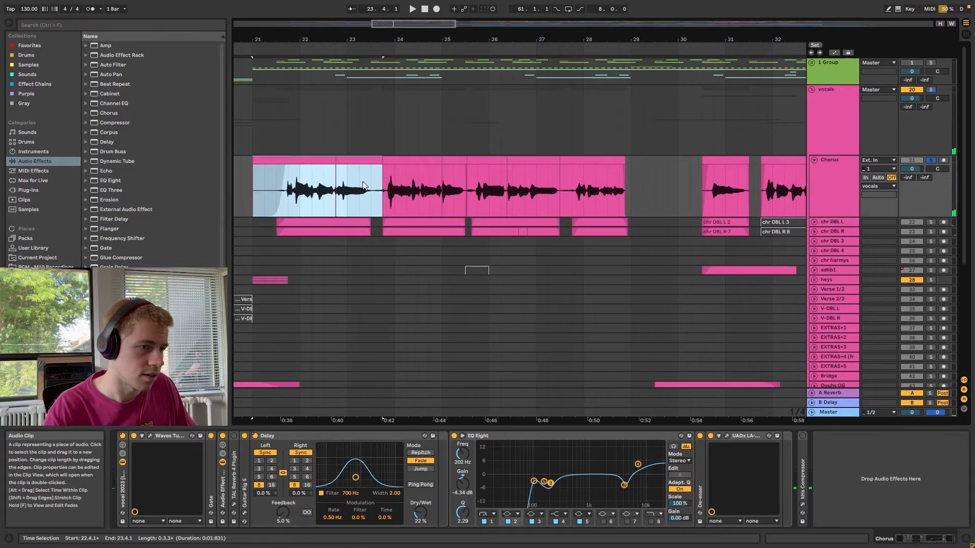
pyautogui.click(334, 187)
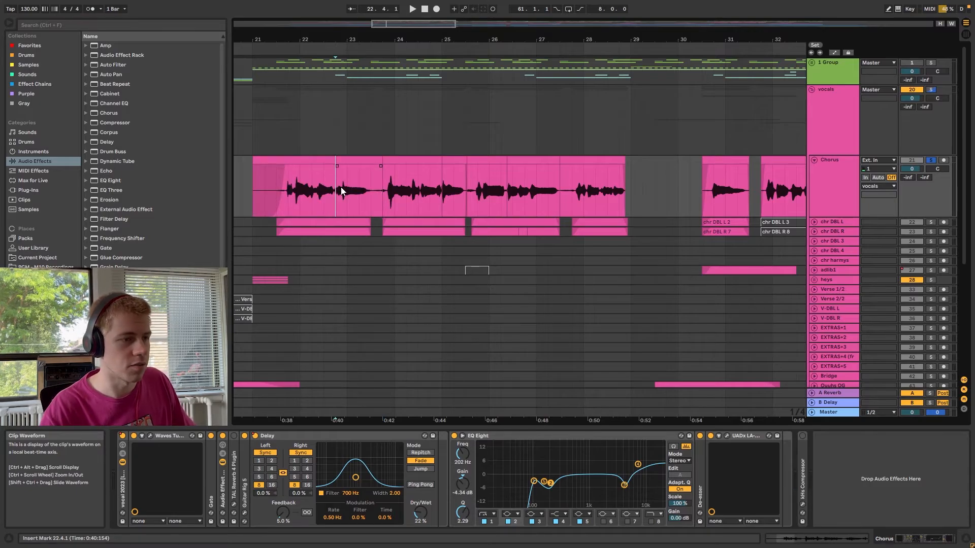
pyautogui.click(384, 180)
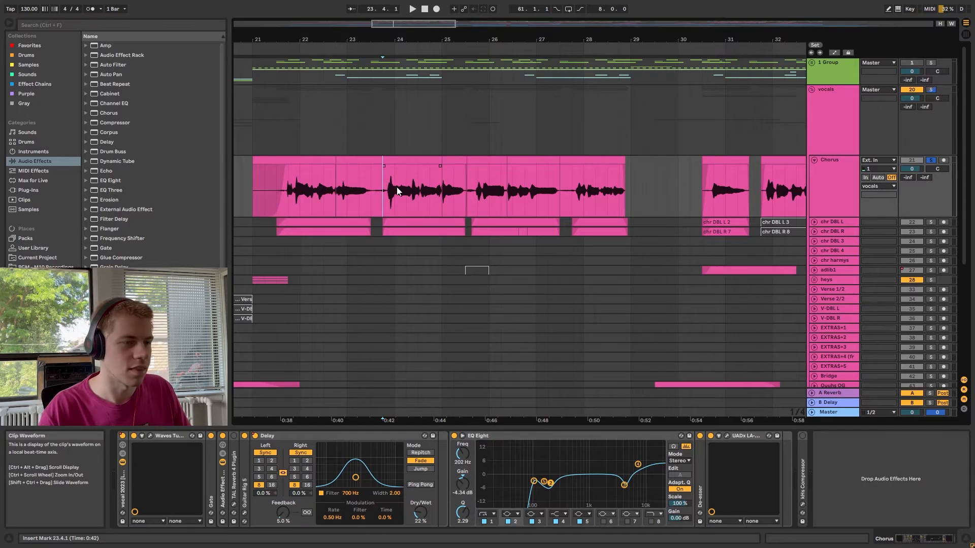
pyautogui.click(496, 181)
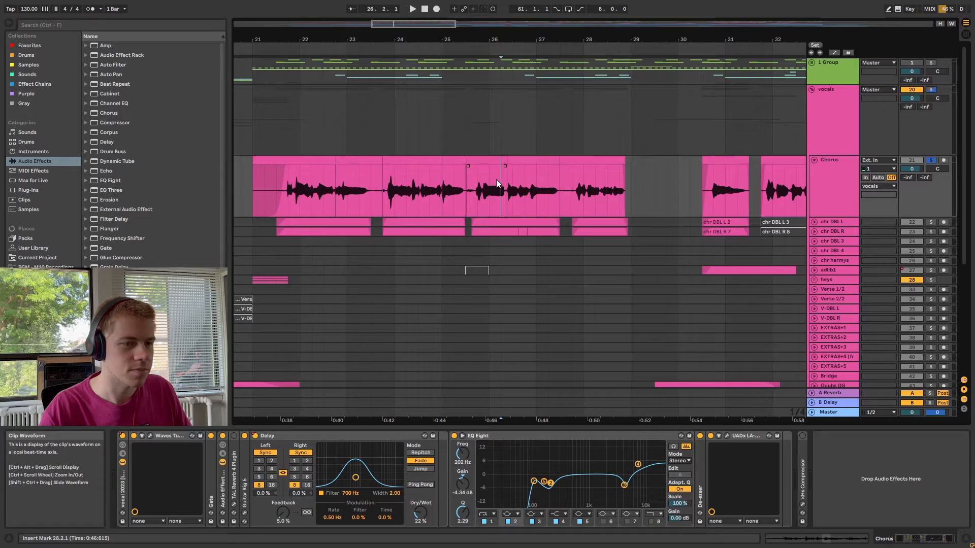
pyautogui.doubleClick(452, 160)
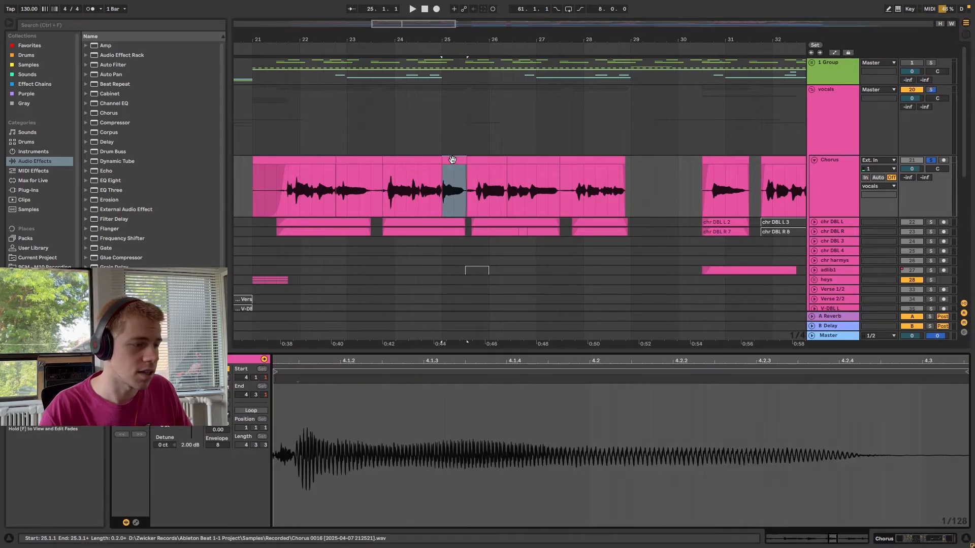
pyautogui.click(491, 160)
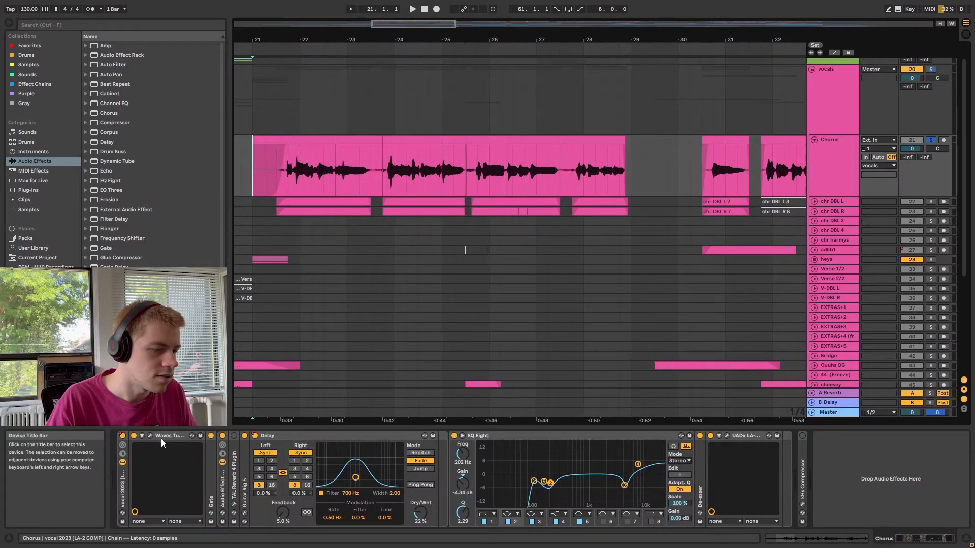
# Open the Waves Tune Real-Time plugin from the Chorus track's vocal 2023 effect chain and place its window clear of the clips
pyautogui.click(124, 480)
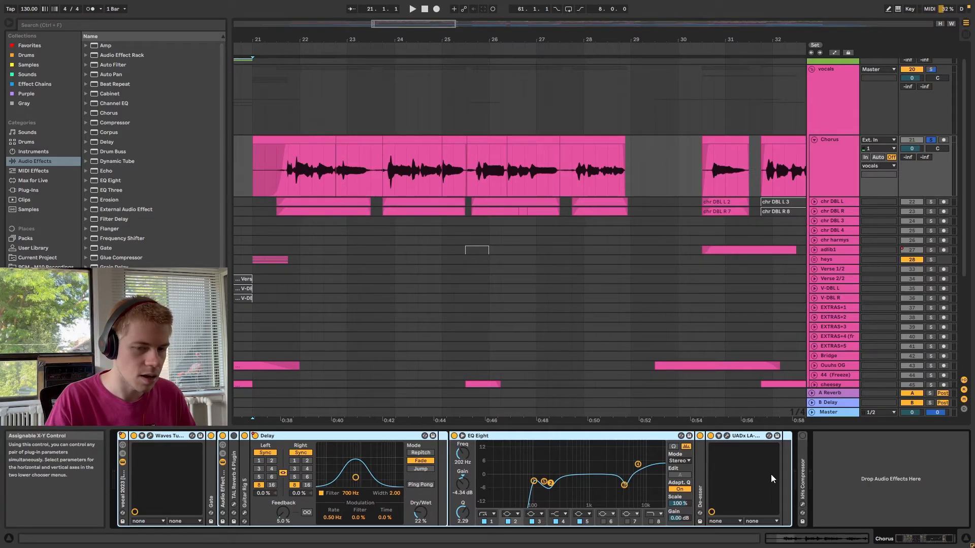
pyautogui.click(840, 470)
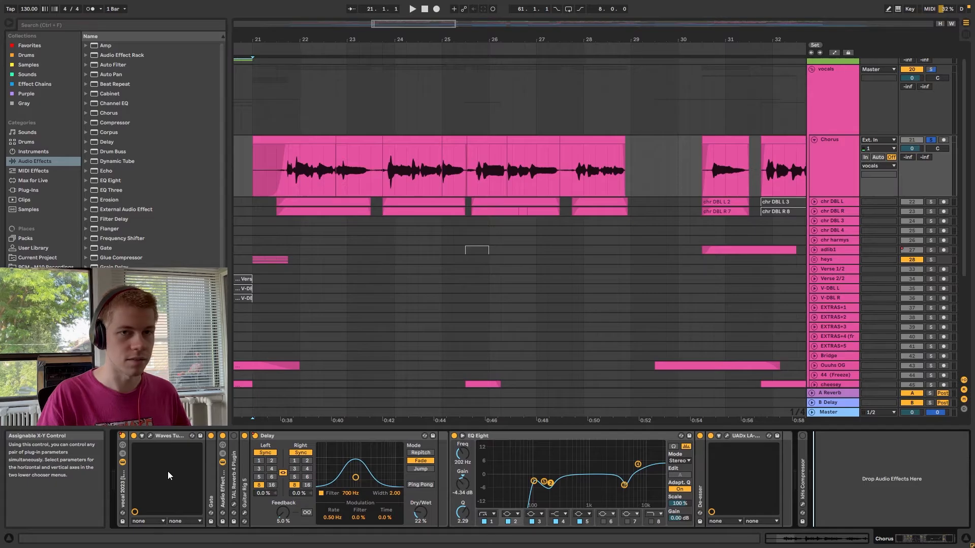
pyautogui.click(149, 436)
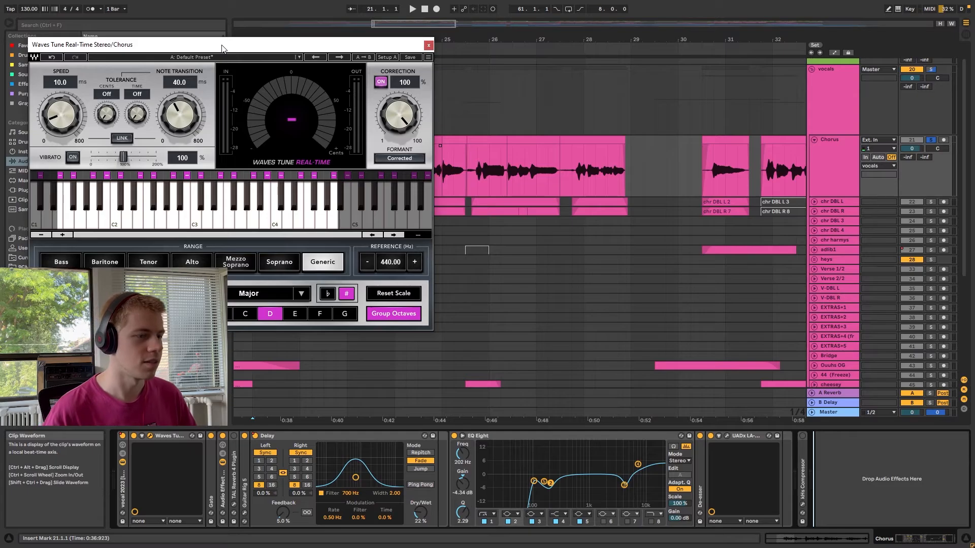
pyautogui.moveTo(208, 51); pyautogui.dragTo(216, 136)
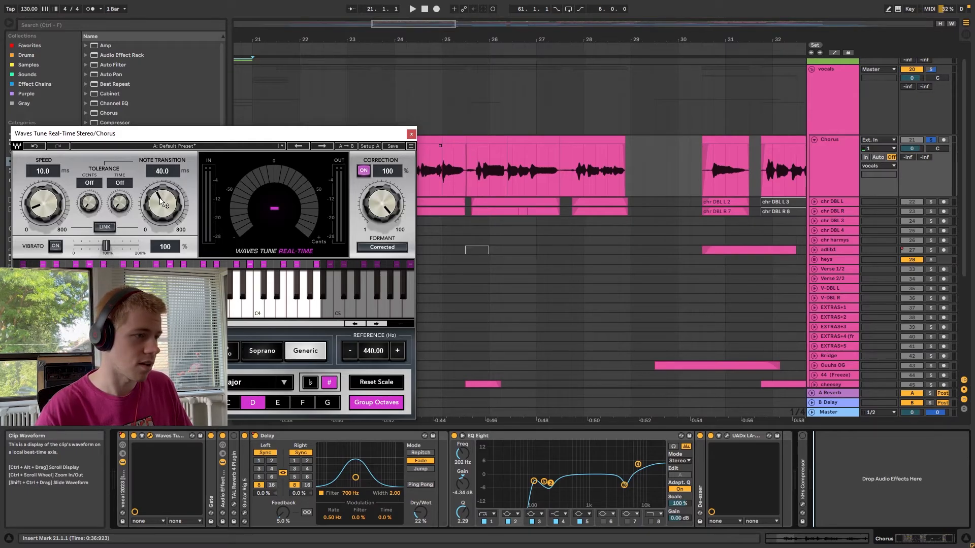
pyautogui.moveTo(176, 130); pyautogui.dragTo(168, 24)
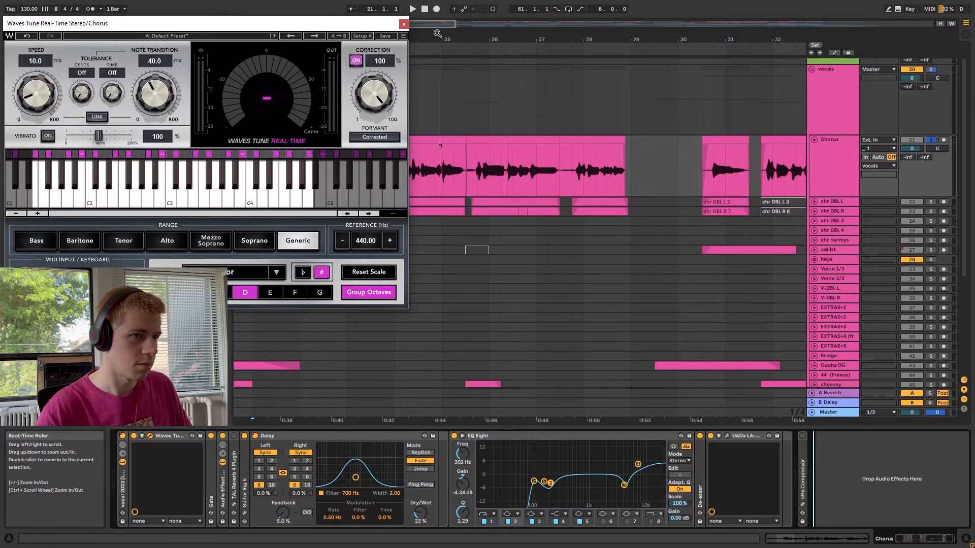
# Play the first chorus vocal from bar 21.3.1 with the Waves Tune Real-Time window open
pyautogui.moveTo(437, 36); pyautogui.dragTo(620, 39)
pyautogui.click(456, 154)
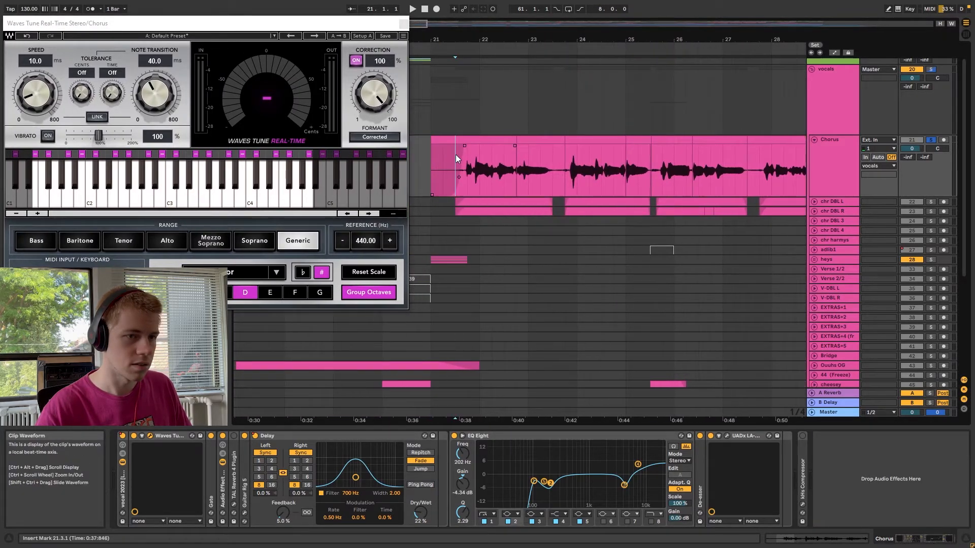
pyautogui.hscroll(3, 456, 155)
pyautogui.press('space')
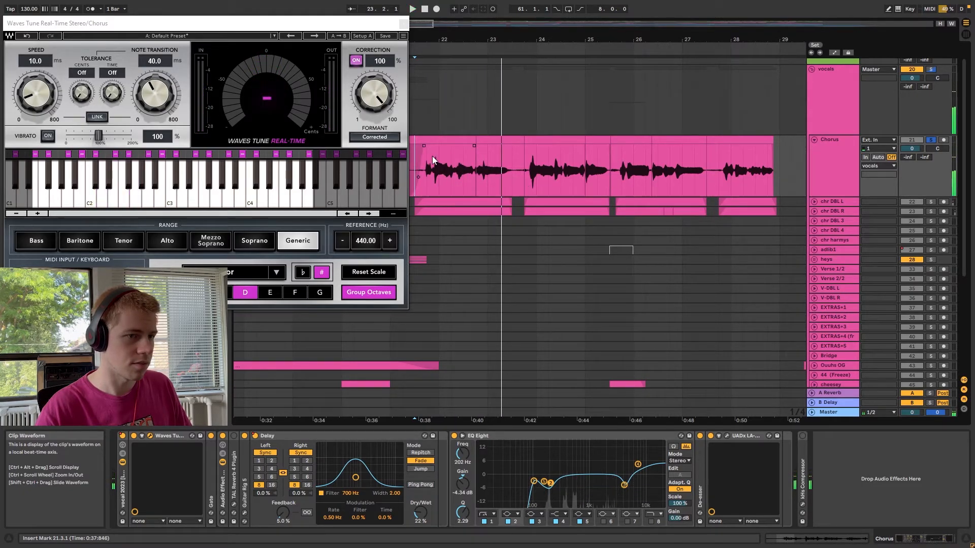
# Try a Note Transition of 0.1 ms in Waves Tune Real-Time while playing the chorus vocal from bar 23.4.1
pyautogui.click(525, 159)
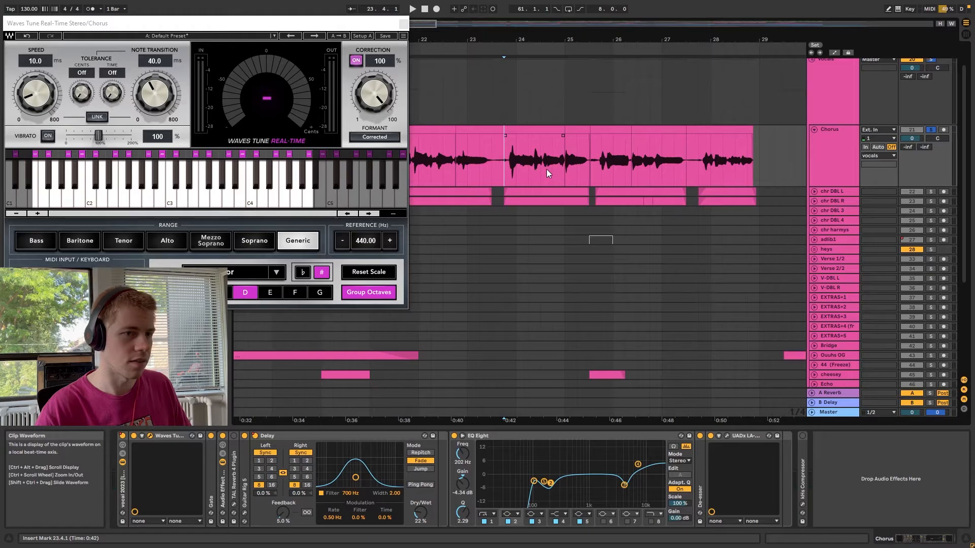
pyautogui.moveTo(165, 118); pyautogui.dragTo(165, 158)
pyautogui.press('space')
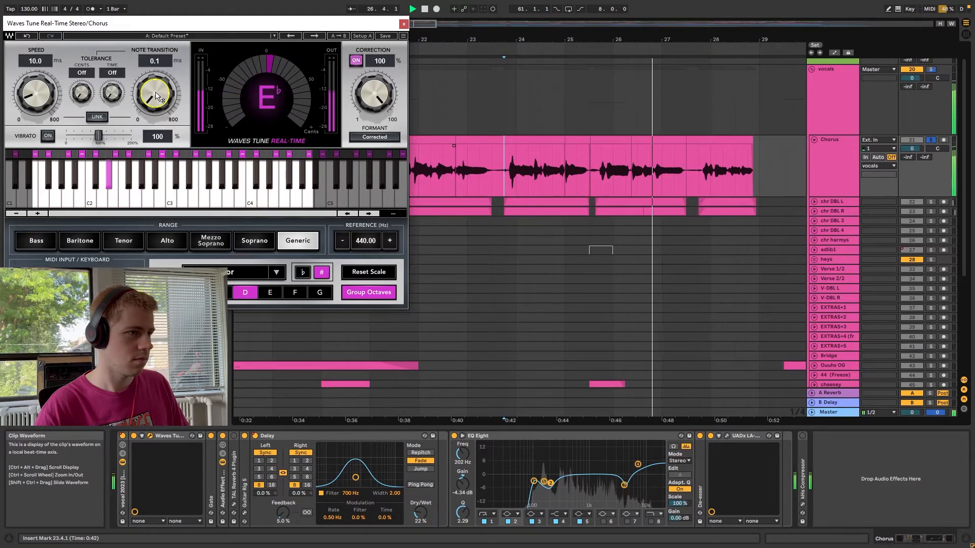
pyautogui.press('space')
# Restore Note Transition to 40.0 ms and replay the chorus vocal from bar 23.4.1
pyautogui.moveTo(155, 101); pyautogui.dragTo(157, 90)
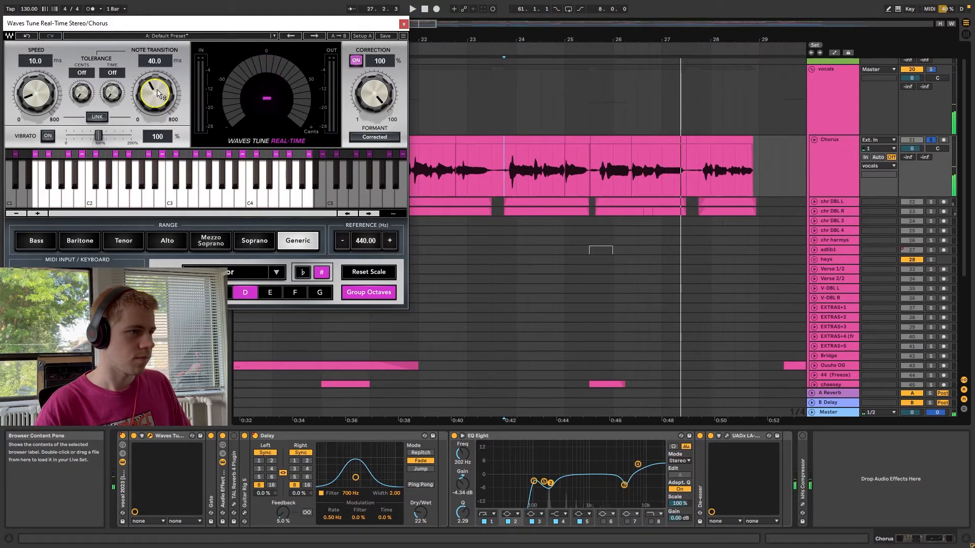
pyautogui.click(505, 154)
pyautogui.press('space')
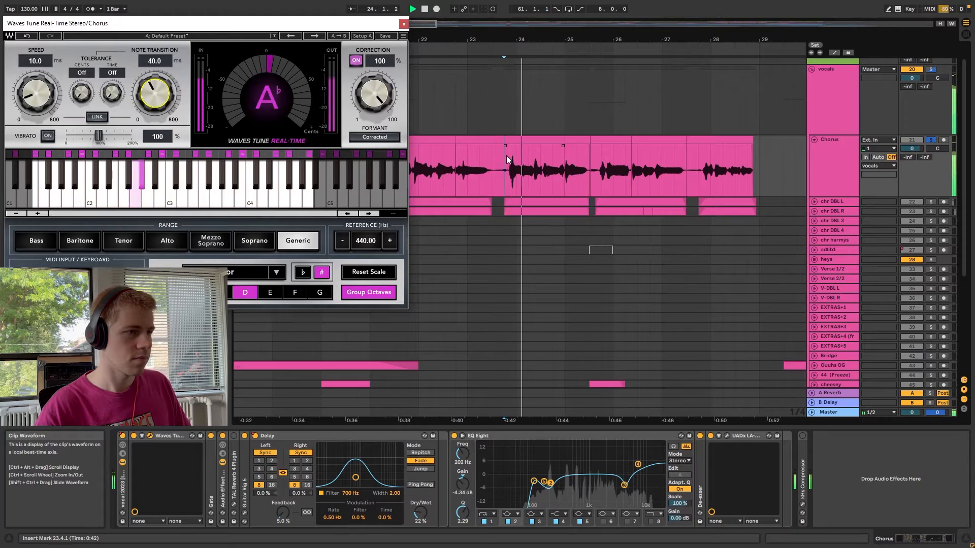
pyautogui.press('space')
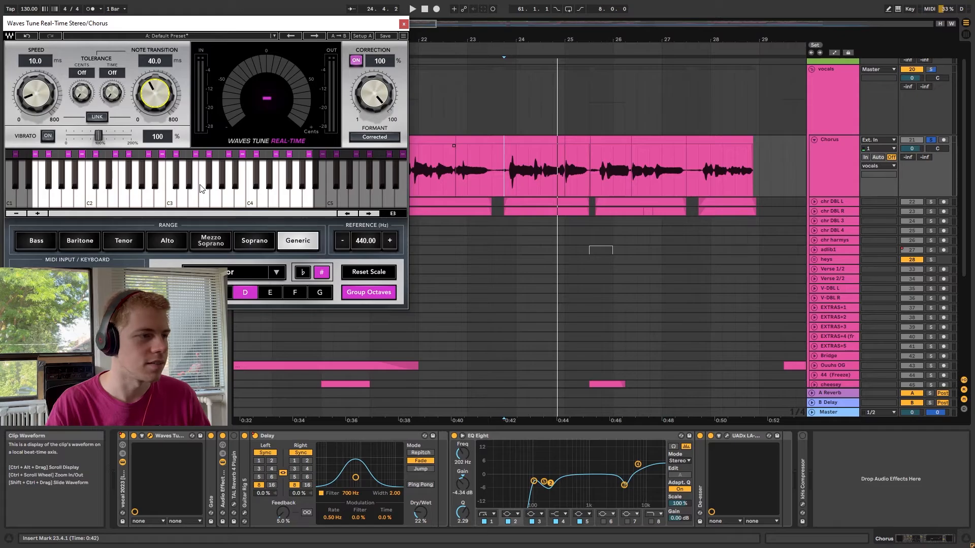
# Close the Waves Tune Real-Time window and expand the Gate in the Chorus track's effect chain
pyautogui.click(403, 24)
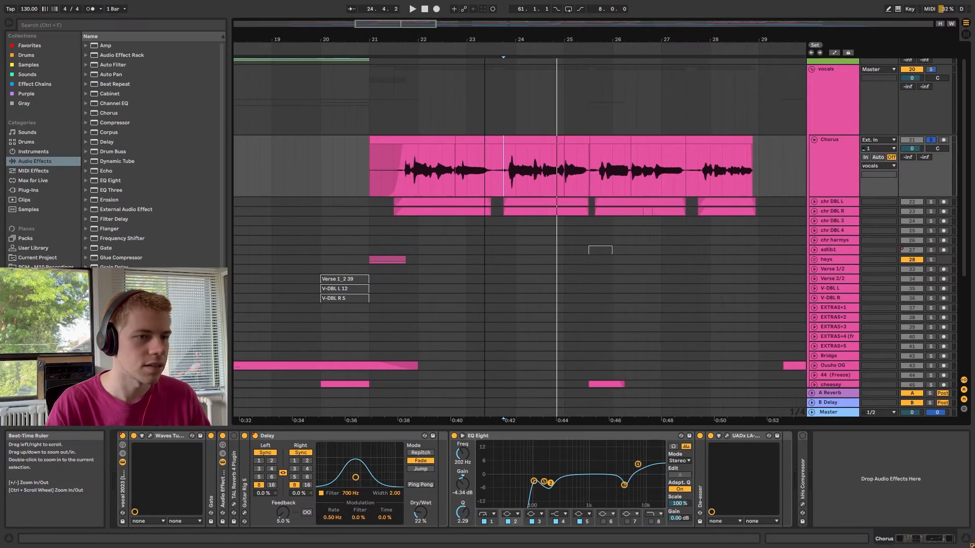
pyautogui.moveTo(486, 44); pyautogui.dragTo(360, 43)
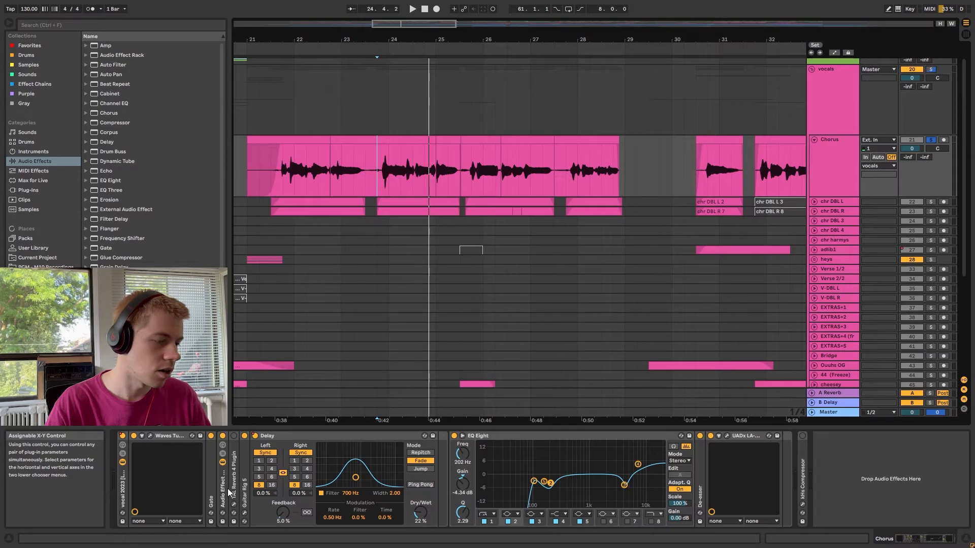
pyautogui.doubleClick(212, 454)
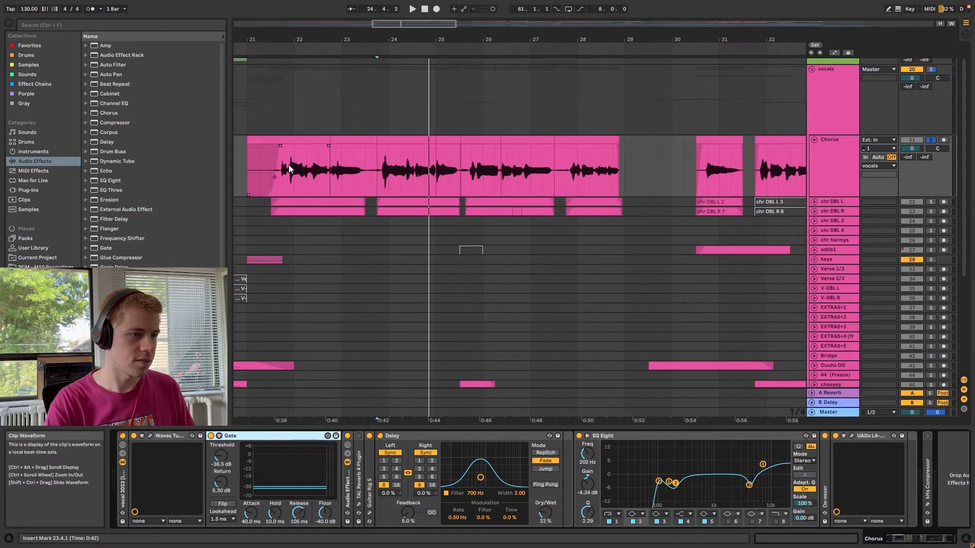
# Audition the Gate on the chorus vocal from bars 23.1.1 and 23.3.1, and collapse the Gate device
pyautogui.click(340, 172)
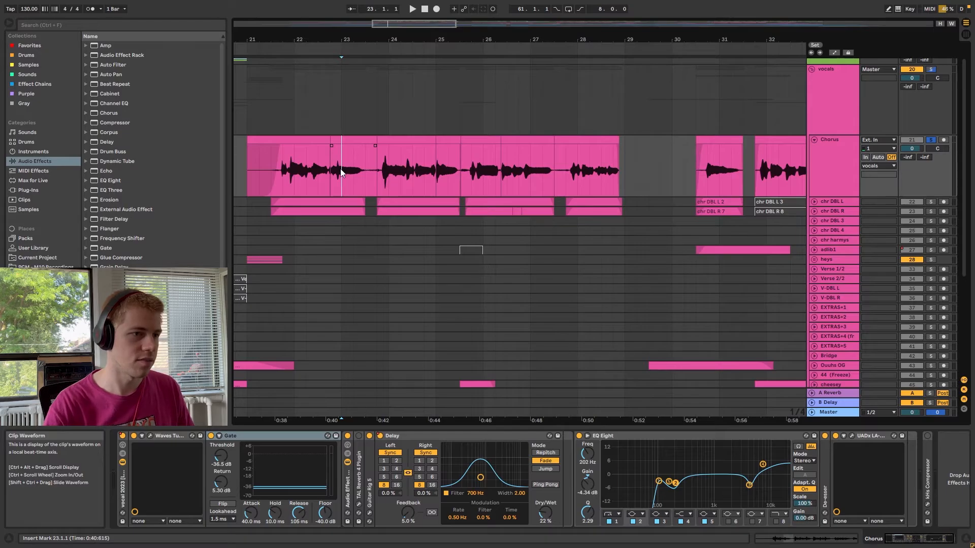
pyautogui.scroll(1, 341, 173)
pyautogui.press('space')
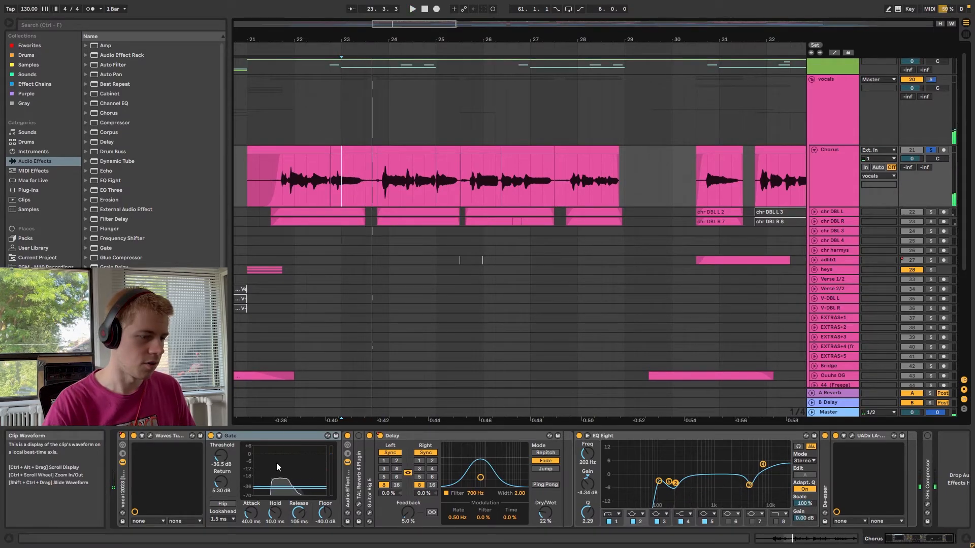
pyautogui.press('space')
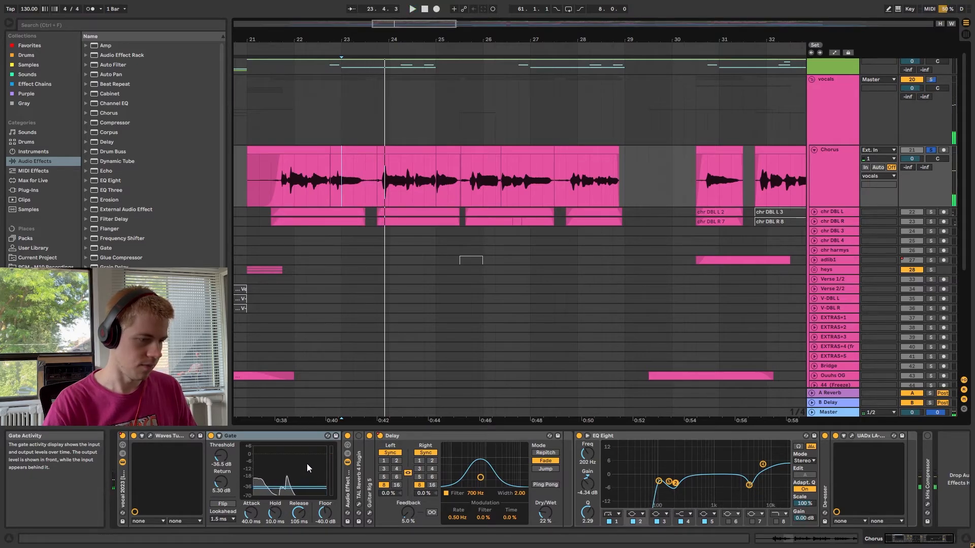
pyautogui.click(365, 167)
pyautogui.press('space')
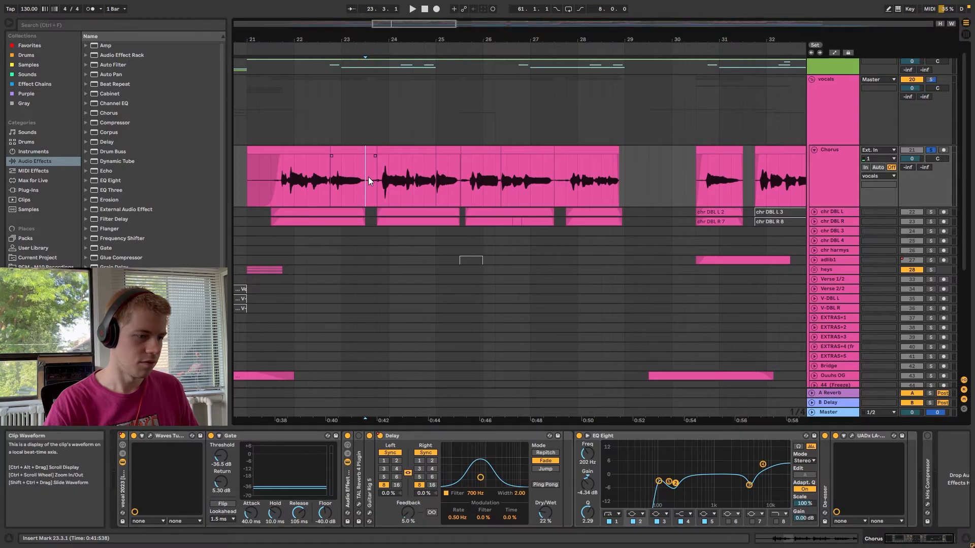
pyautogui.hscroll(2, 369, 181)
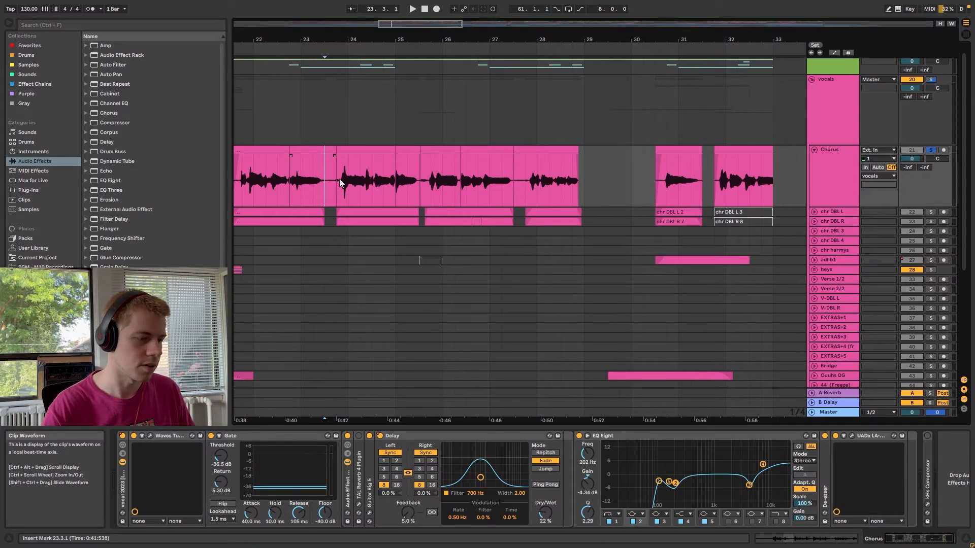
pyautogui.doubleClick(252, 435)
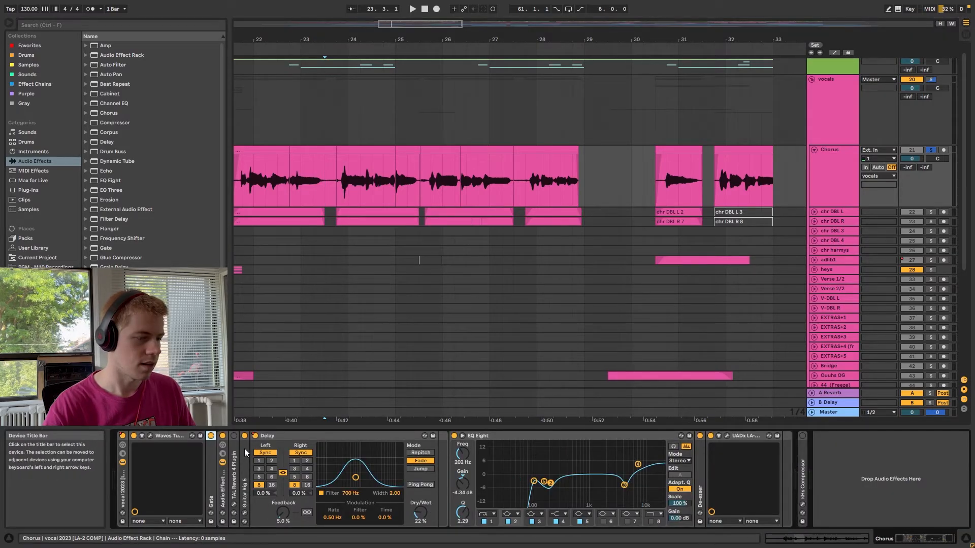
# Open Guitar Rig 5 to view its Vintage Verb module, close its window and audition the vocal from bar 22.1.1
pyautogui.doubleClick(245, 442)
pyautogui.click(260, 436)
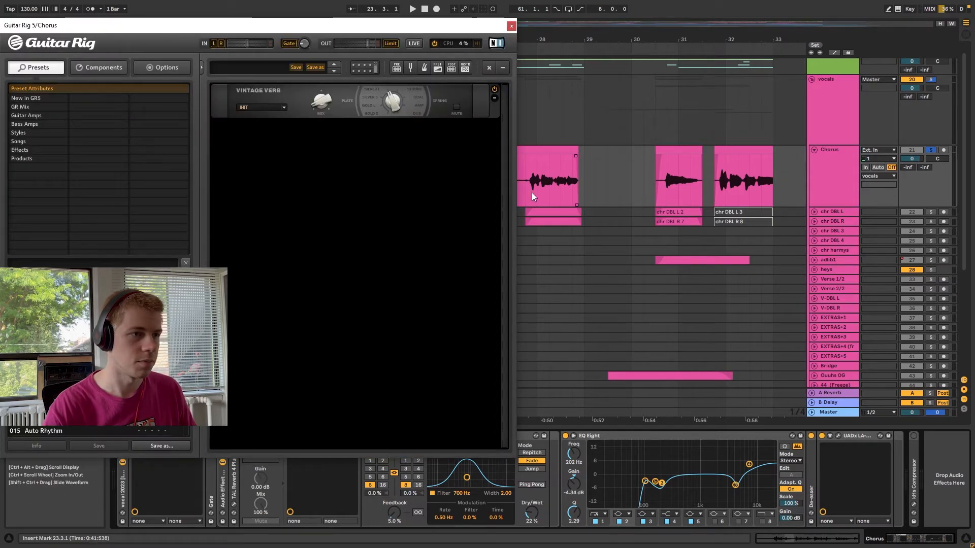
pyautogui.click(512, 27)
pyautogui.press('space')
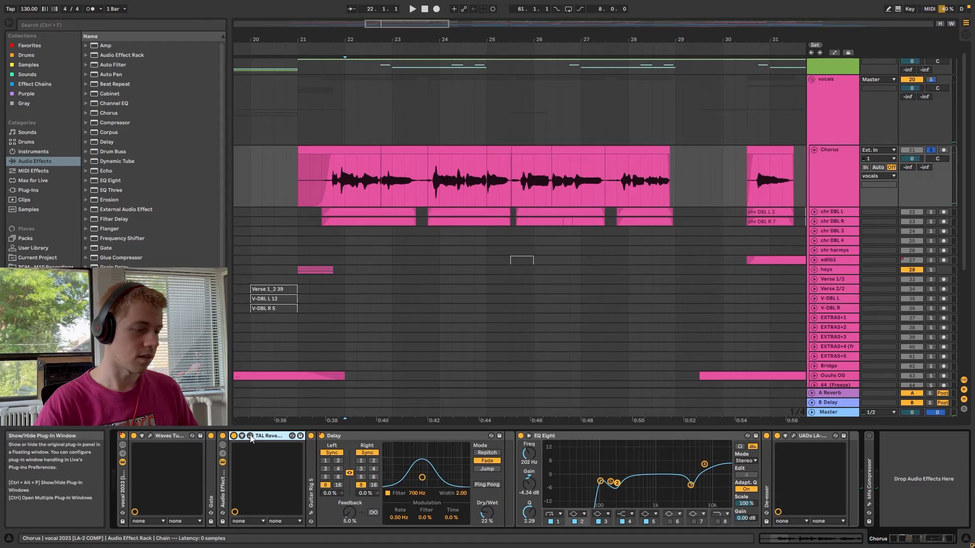
# Open the TAL Reverb 4 window and play the end of the first chorus from bar 27.4.1 with the reverb active
pyautogui.click(250, 435)
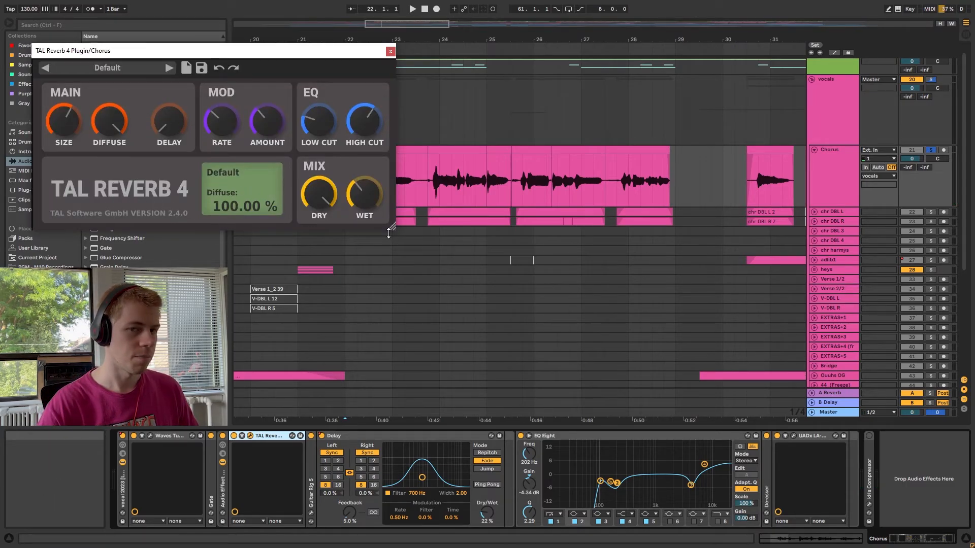
pyautogui.click(617, 178)
pyautogui.press('space')
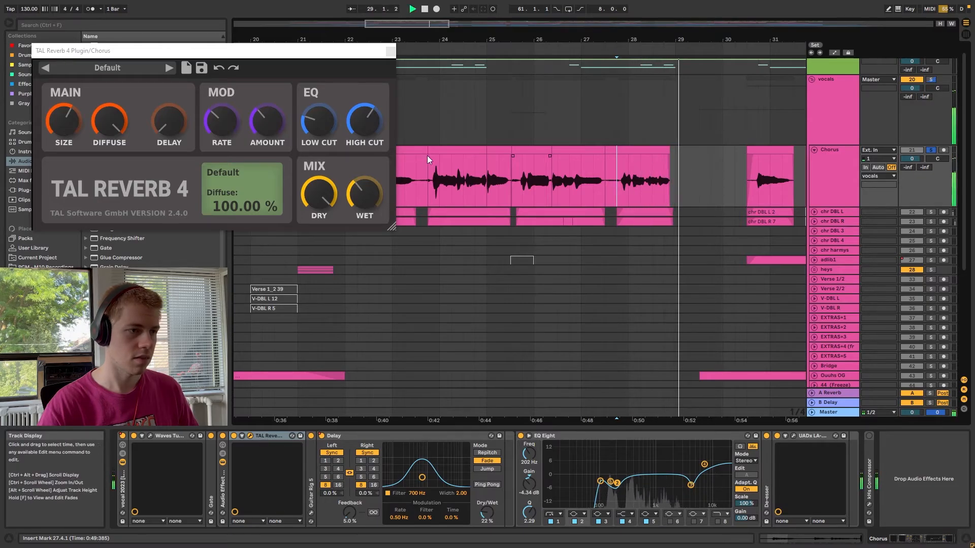
pyautogui.press('space')
# Bypass TAL Reverb 4 and replay the chorus ending from bar 27.4.1 for comparison
pyautogui.click(234, 435)
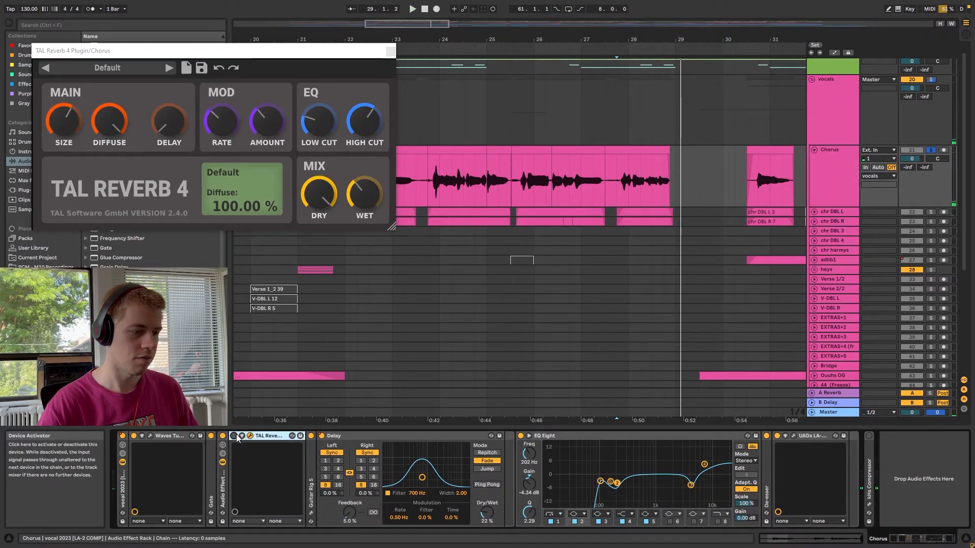
pyautogui.press('space')
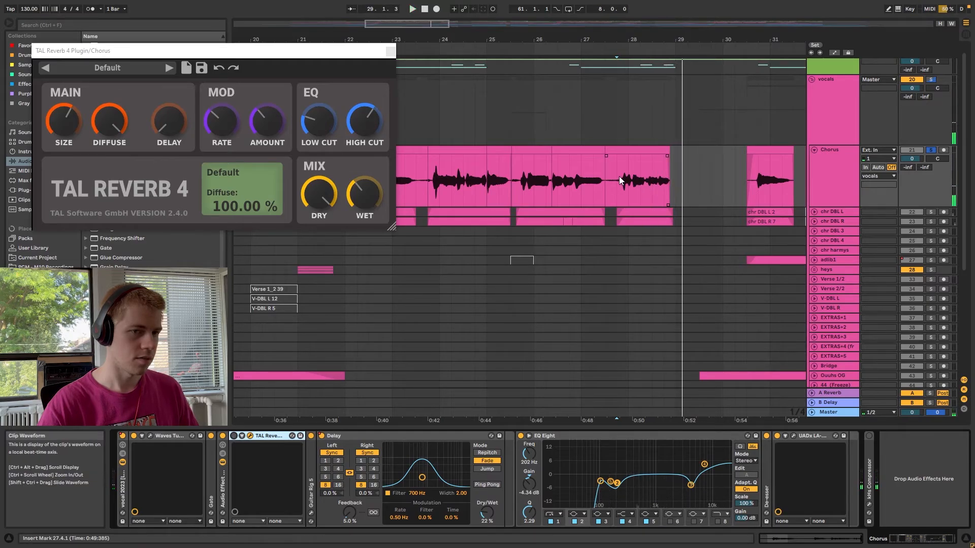
pyautogui.press('space')
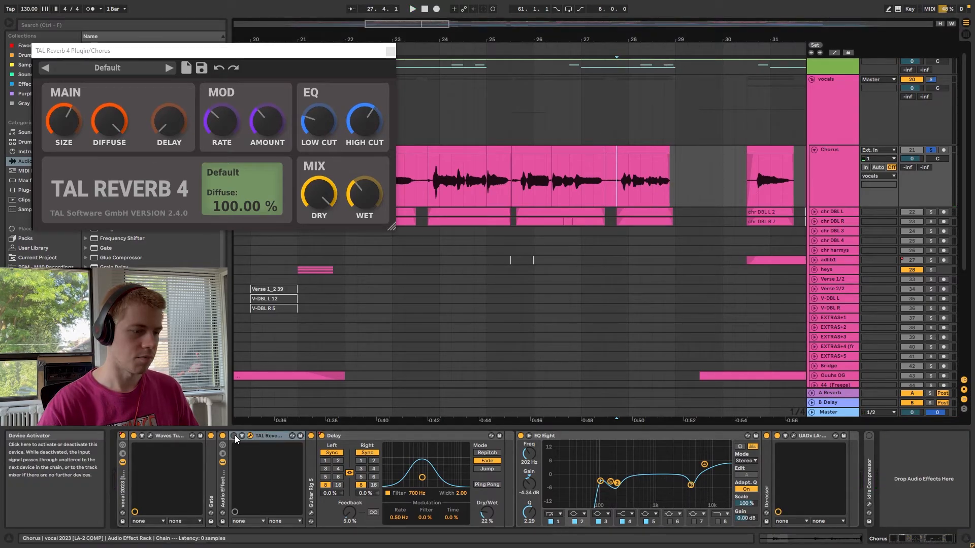
# Reactivate TAL Reverb 4, replay the chorus ending from bar 27.4.1 and lower the reverb's Wet level
pyautogui.click(234, 436)
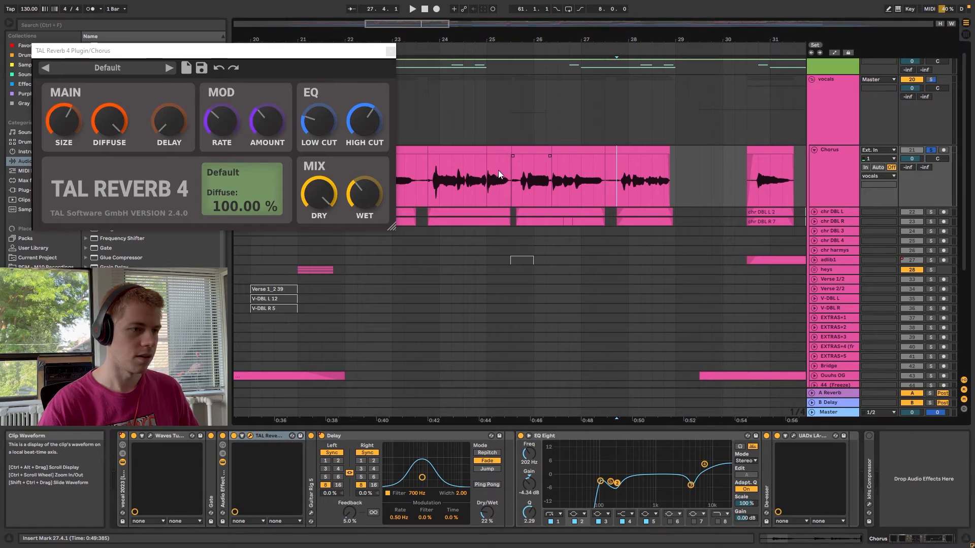
pyautogui.press('space')
pyautogui.moveTo(362, 191)
pyautogui.mouseDown()
pyautogui.moveTo(351, 211)
pyautogui.moveTo(358, 204)
pyautogui.mouseUp()
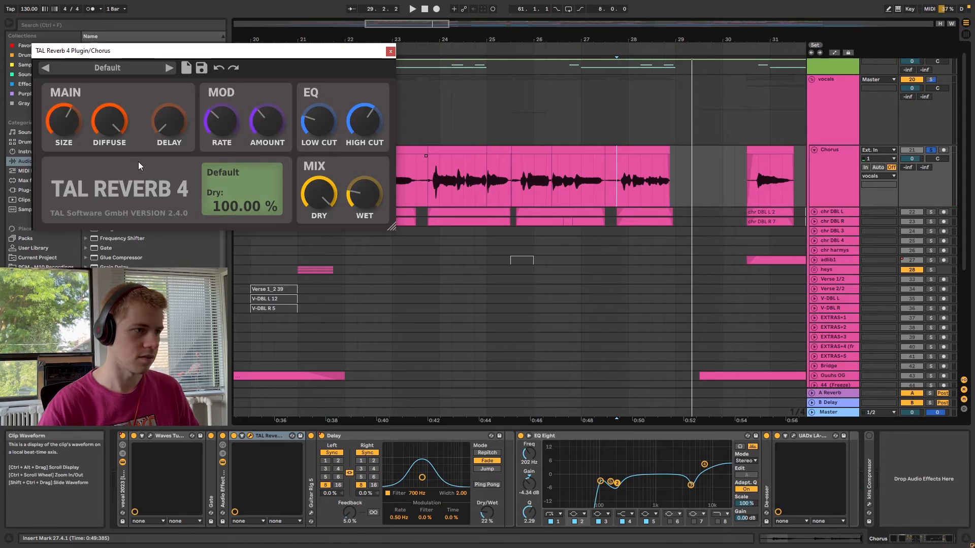
# Close the TAL Reverb 4 window, deactivate the plugin and collapse it in the chain
pyautogui.click(391, 51)
pyautogui.click(234, 437)
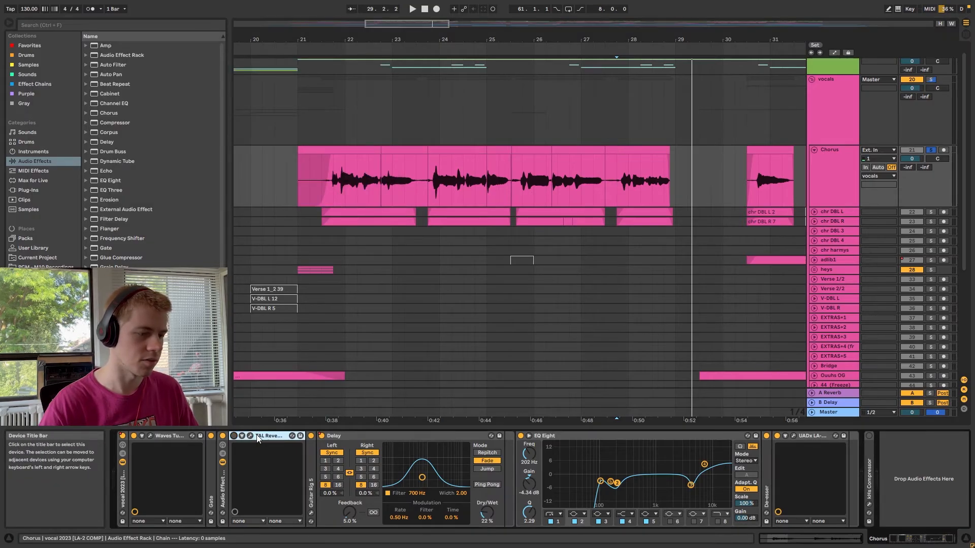
pyautogui.doubleClick(259, 436)
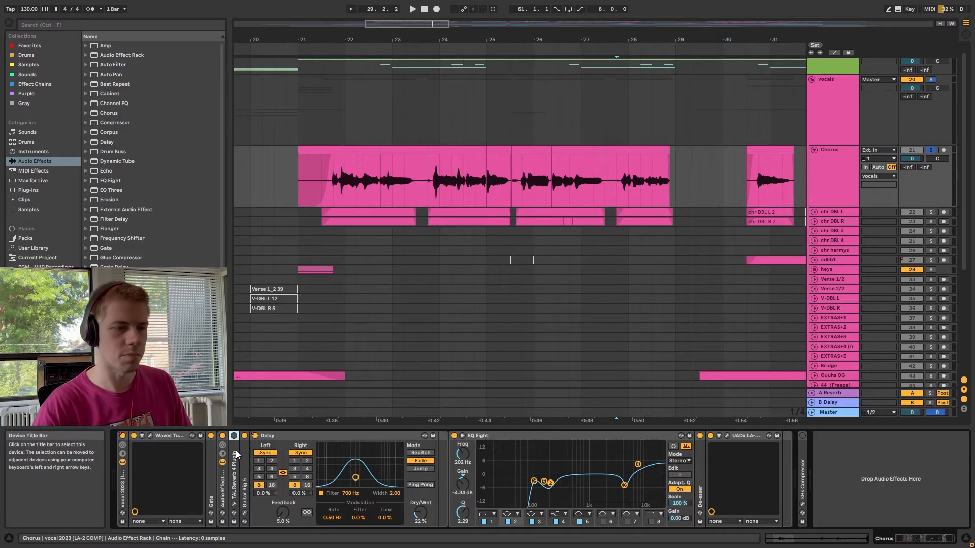
# Select the Delay device, review its settings and play the chorus ending from bar 27.4.1
pyautogui.click(297, 437)
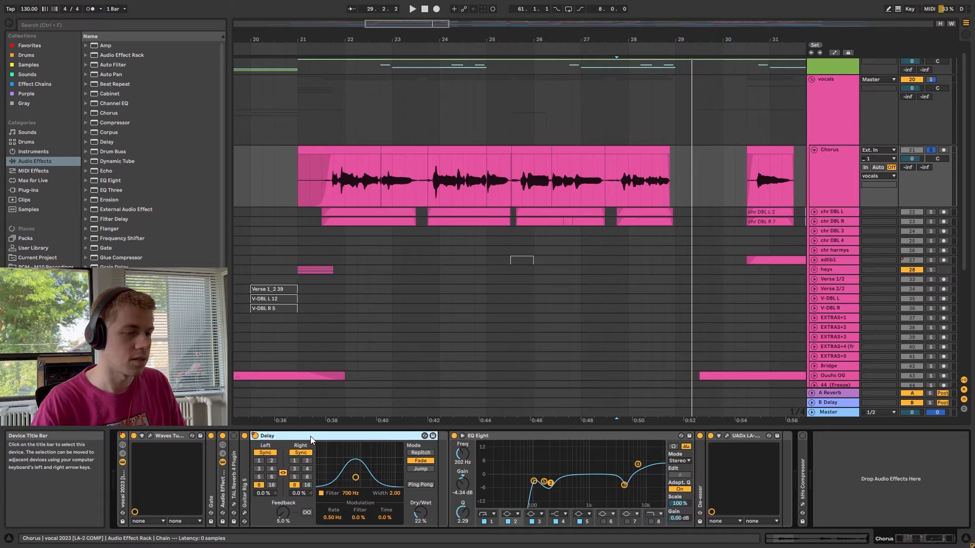
pyautogui.hscroll(3, 449, 205)
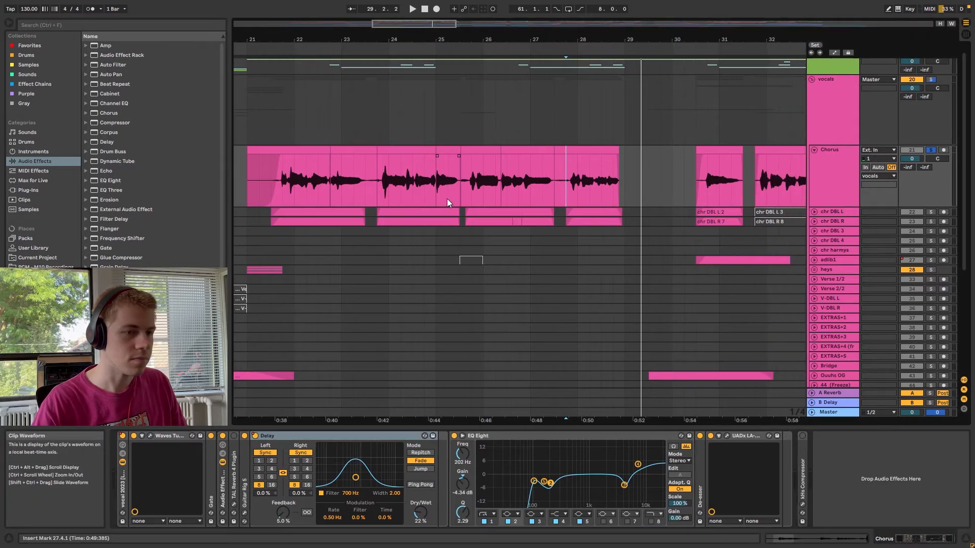
pyautogui.hscroll(2, 556, 184)
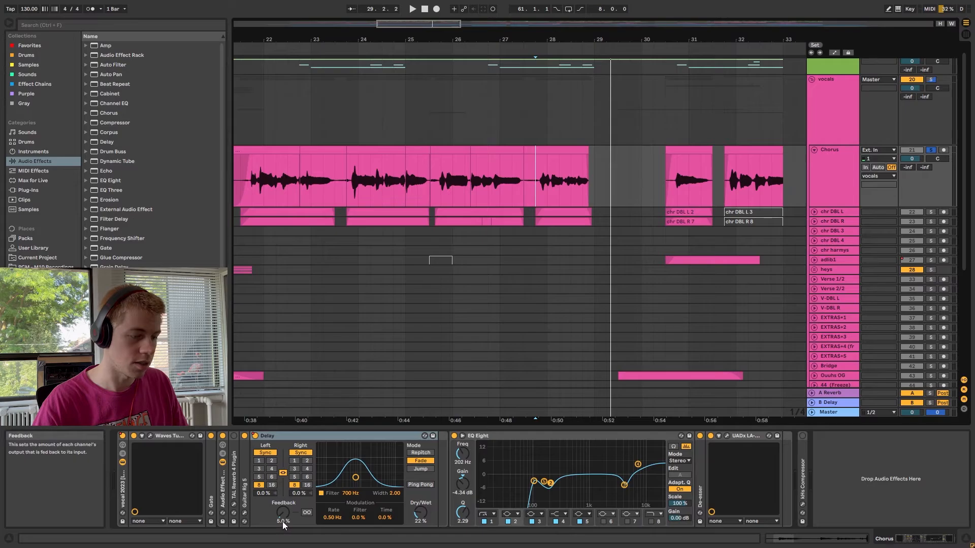
pyautogui.hscroll(-1, 376, 410)
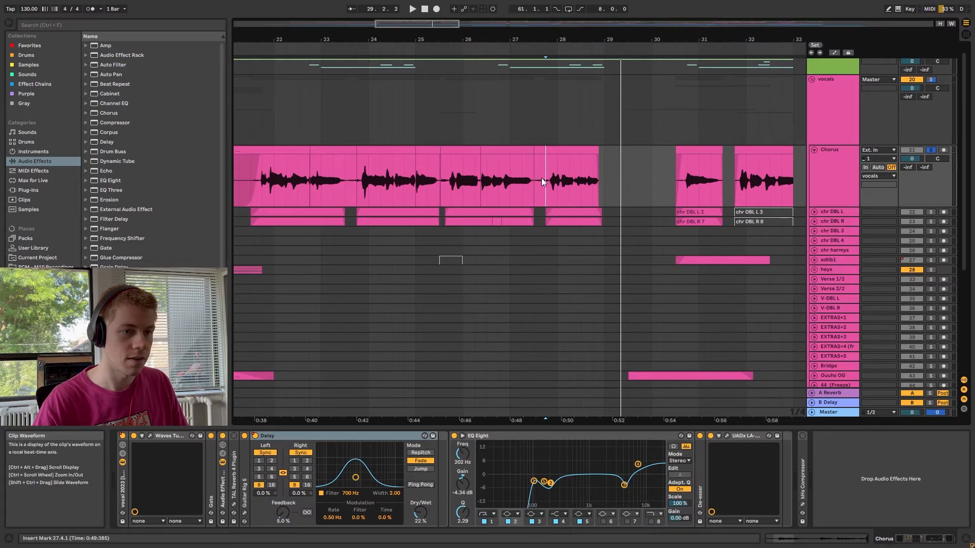
pyautogui.click(546, 166)
pyautogui.press('space')
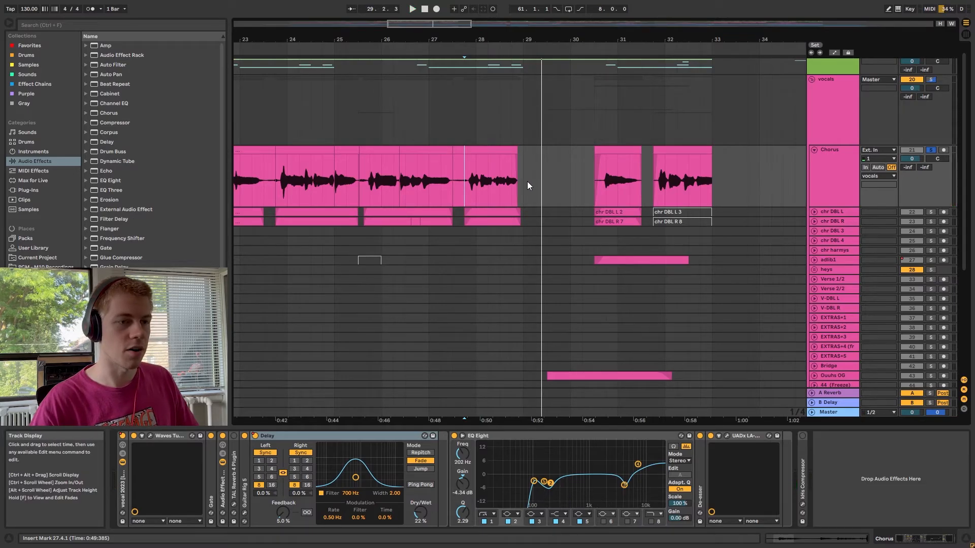
# Try the Delay at 52% Dry/Wet on the chorus ending and mark the tail's start at bar 29.1.1
pyautogui.moveTo(421, 512); pyautogui.dragTo(420, 500)
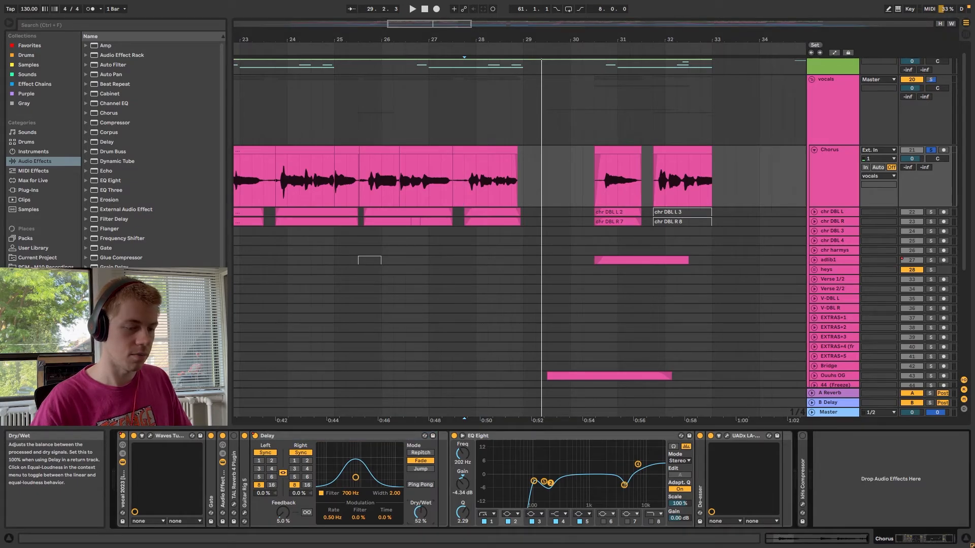
pyautogui.press('space')
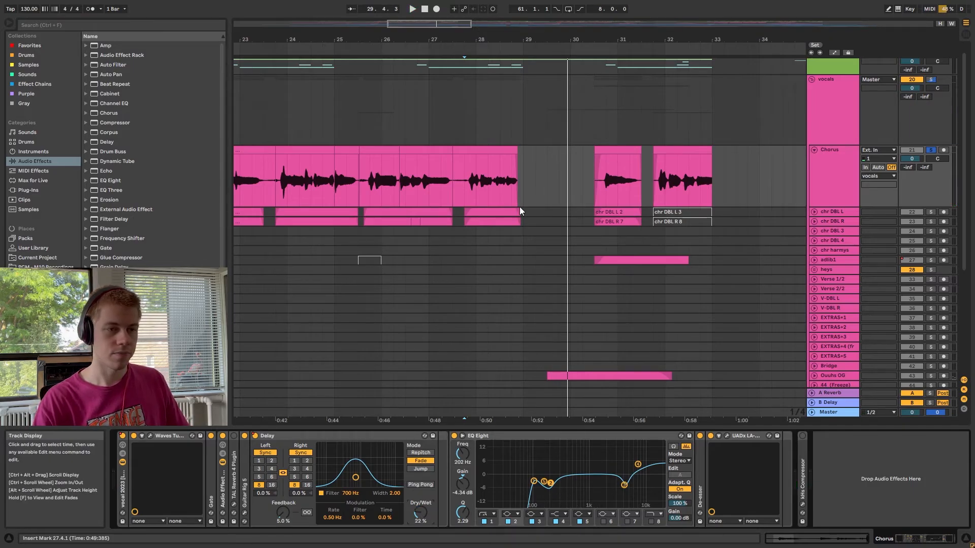
pyautogui.click(526, 164)
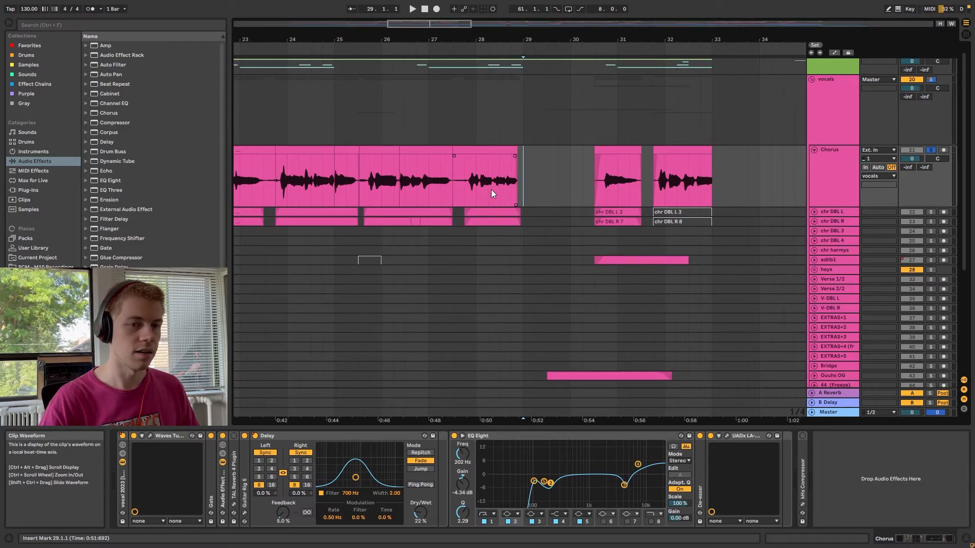
# Bring the whole first chorus into view and place the insert marker at its start, bar 21.1.1
pyautogui.moveTo(533, 40); pyautogui.dragTo(584, 27)
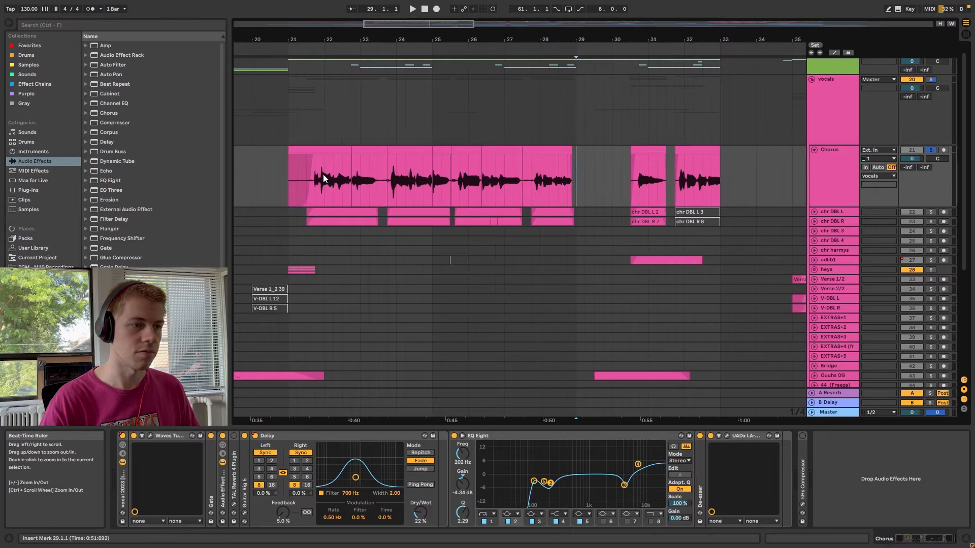
pyautogui.click(291, 175)
pyautogui.hscroll(-1, 365, 183)
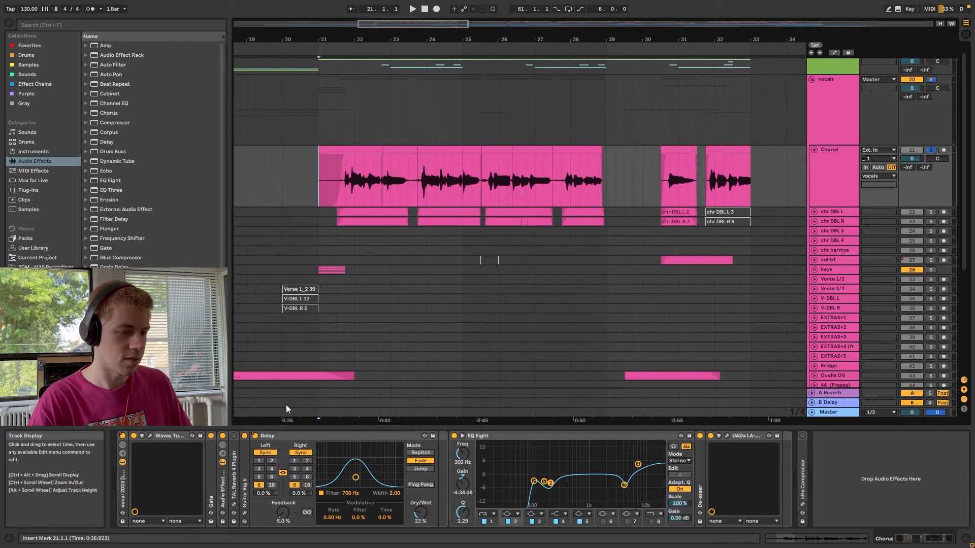
# Mark the first Chorus vocal phrase at bar 21.3.1 and play it through the EQ Eight
pyautogui.hscroll(1, 411, 199)
pyautogui.scroll(-1, 427, 279)
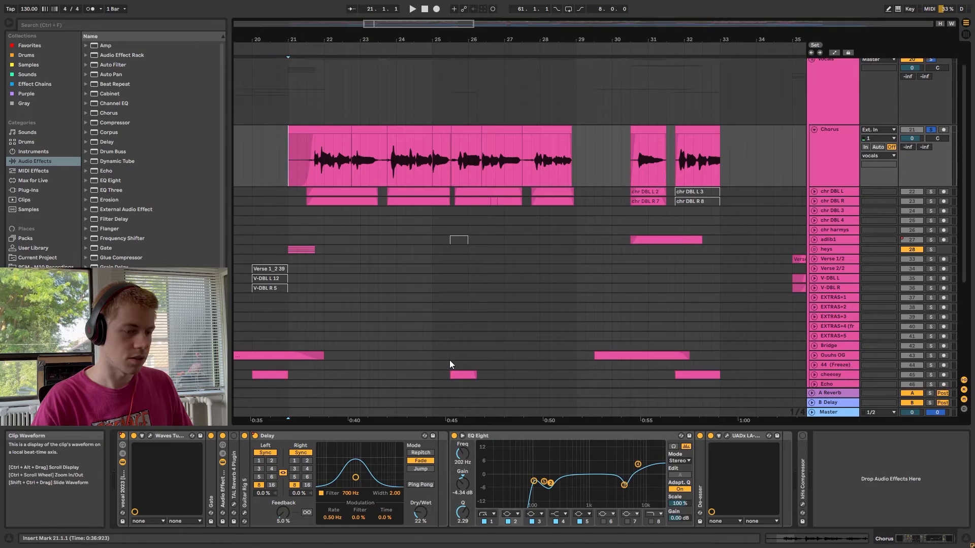
pyautogui.hscroll(1, 406, 238)
pyautogui.scroll(1, 305, 213)
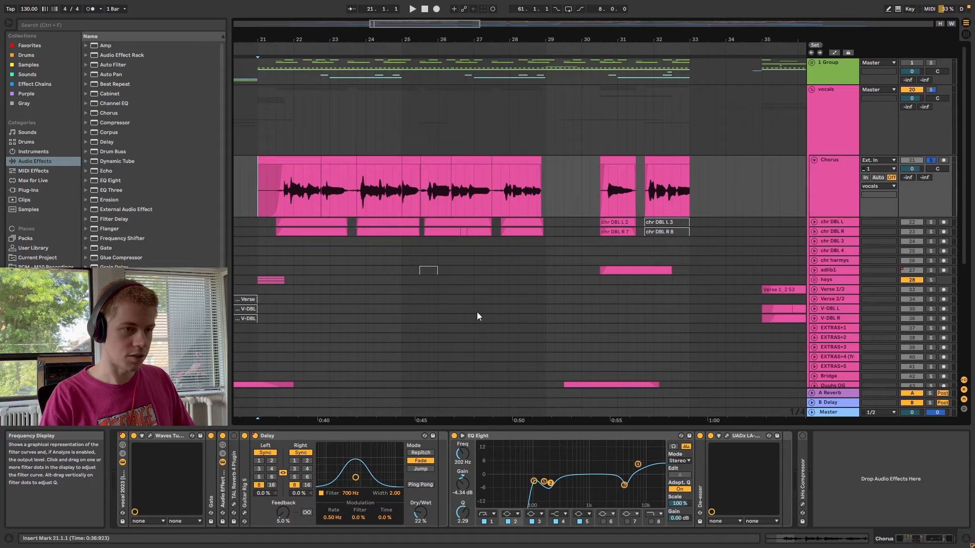
pyautogui.hscroll(-2, 316, 185)
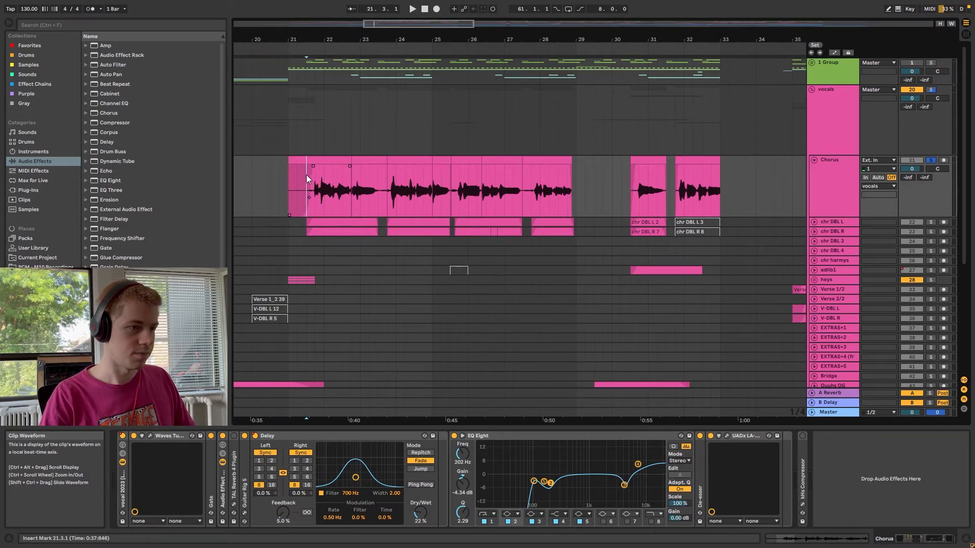
pyautogui.moveTo(306, 175); pyautogui.dragTo(373, 180)
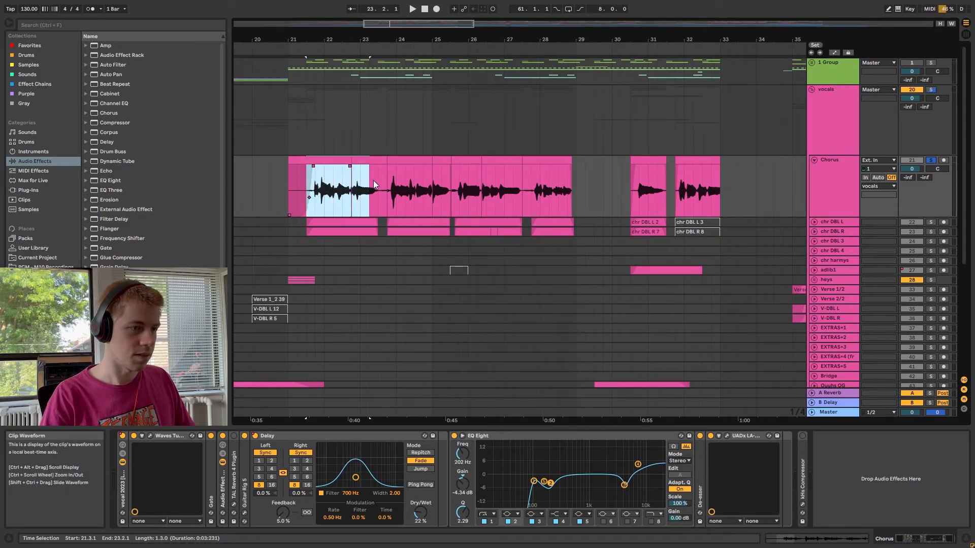
pyautogui.click(309, 179)
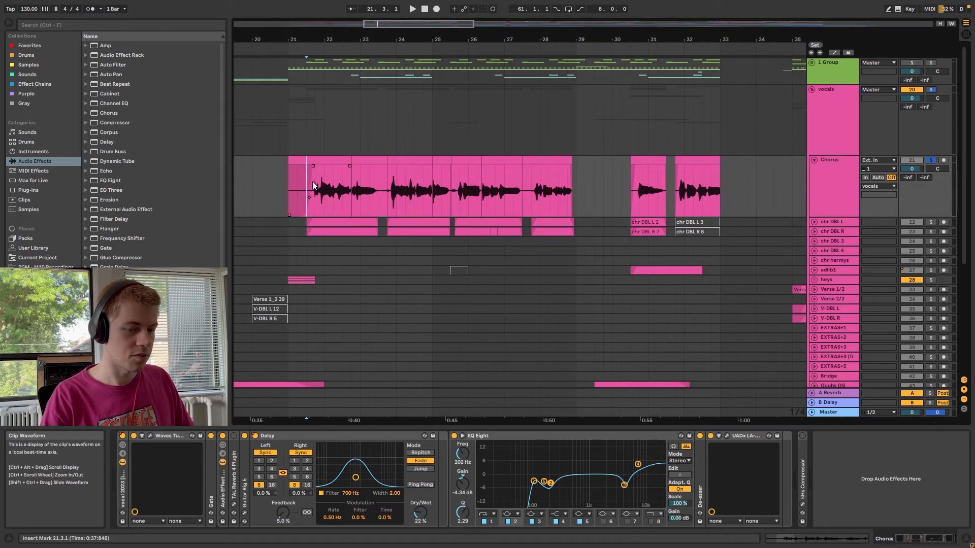
pyautogui.press('space')
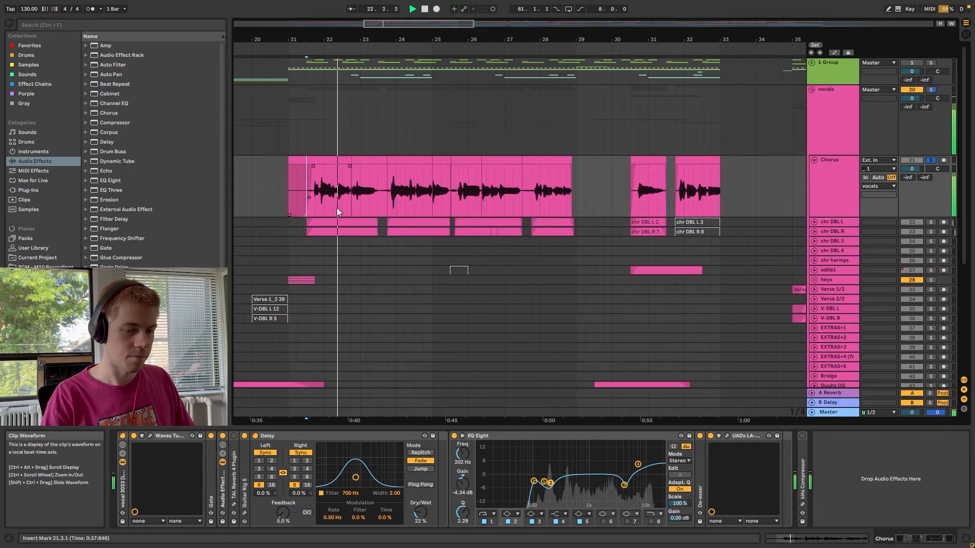
pyautogui.press('space')
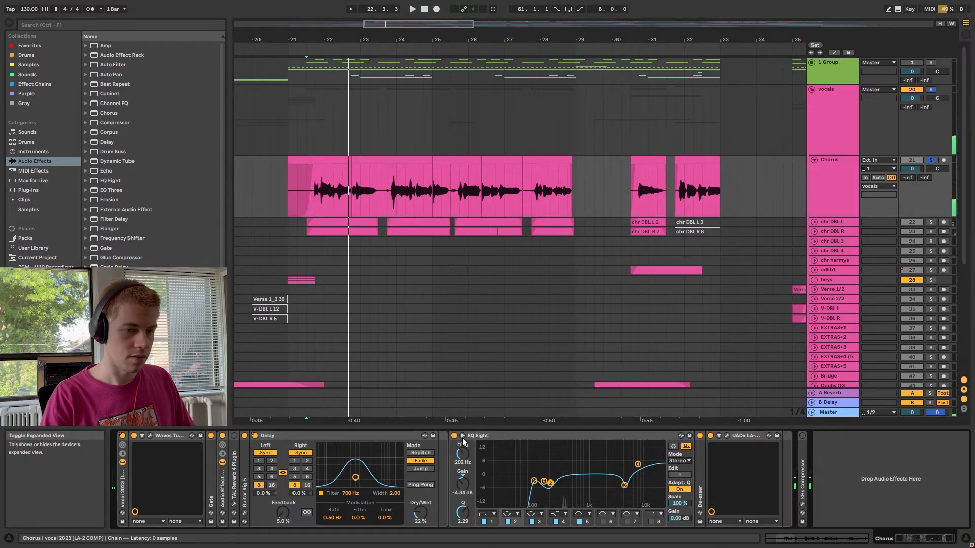
# Show the Chorus EQ Eight's expanded display while the vocal plays on briefly, and collapse it again
pyautogui.click(462, 436)
pyautogui.press('space')
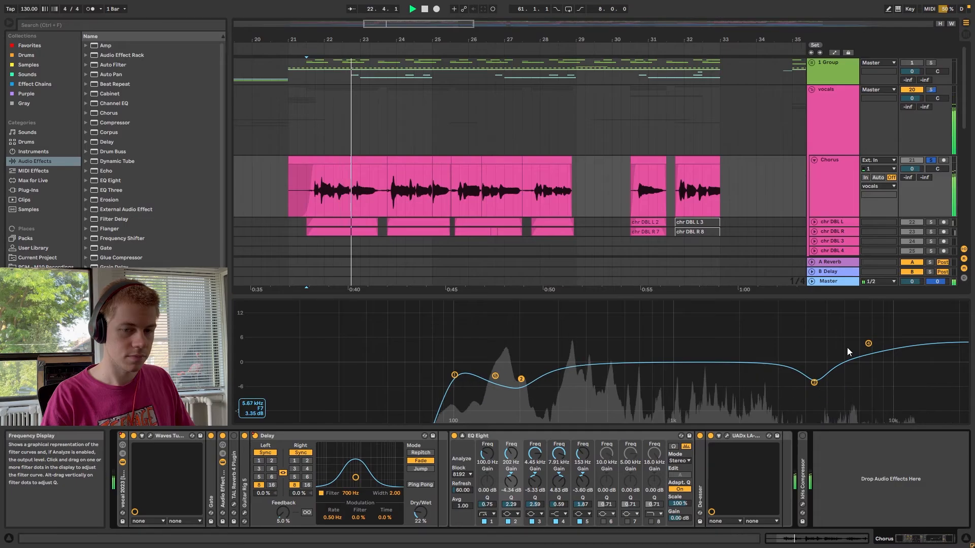
pyautogui.press('space')
pyautogui.click(462, 437)
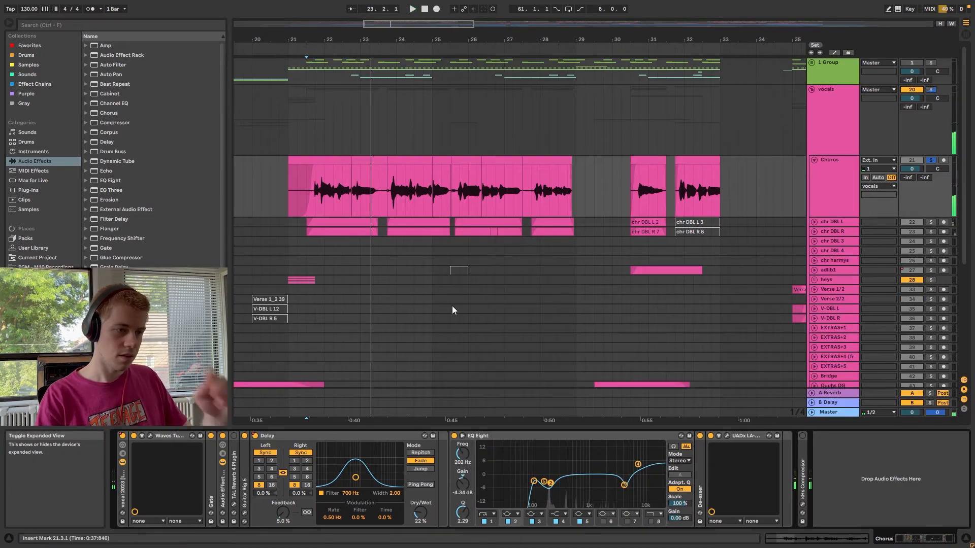
# Bring up the vocals group's effect chain and examine a filter band in each of its two EQ Eight devices
pyautogui.click(288, 199)
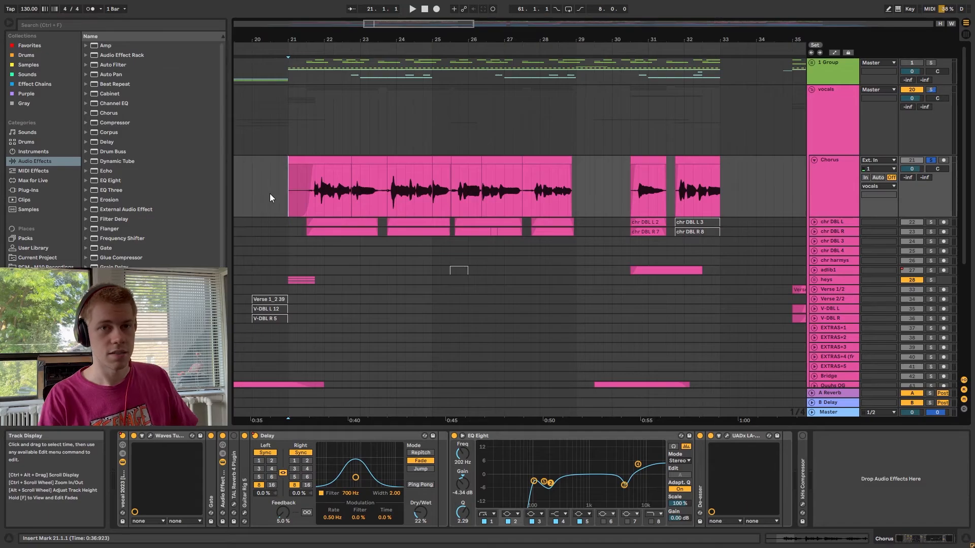
pyautogui.moveTo(291, 177)
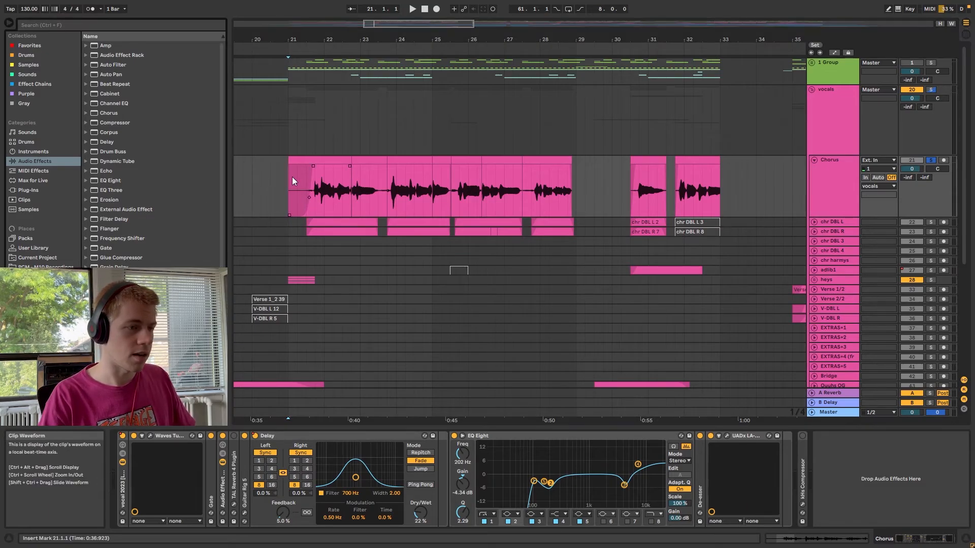
pyautogui.click(287, 128)
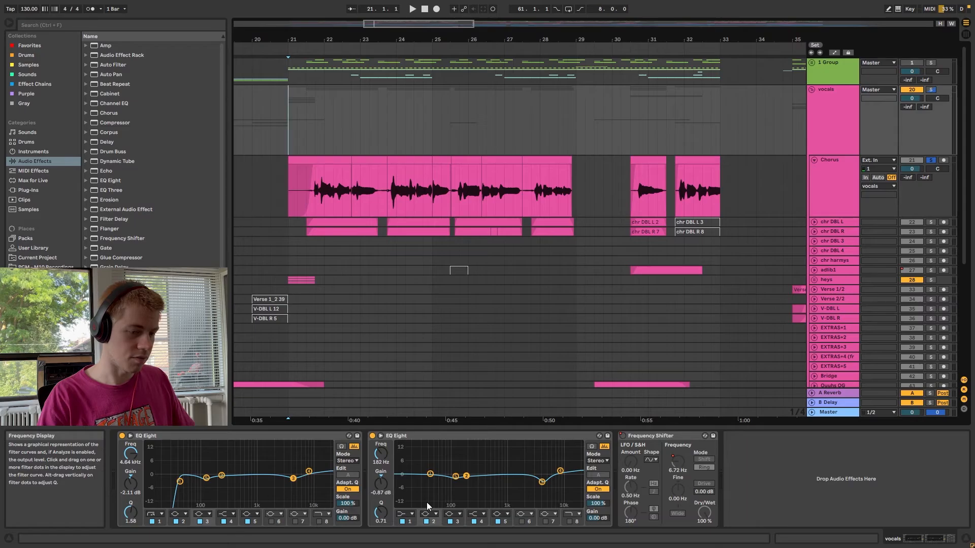
pyautogui.click(456, 476)
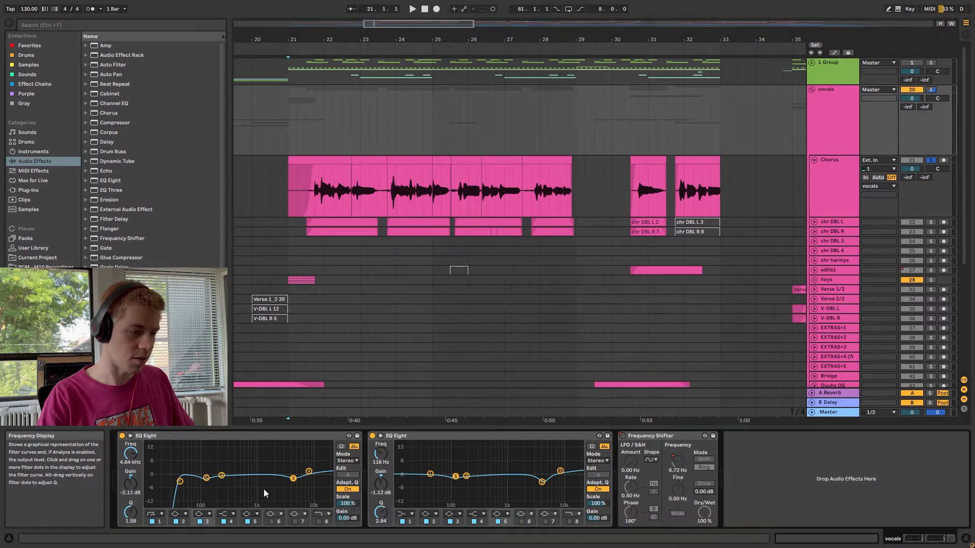
pyautogui.click(180, 483)
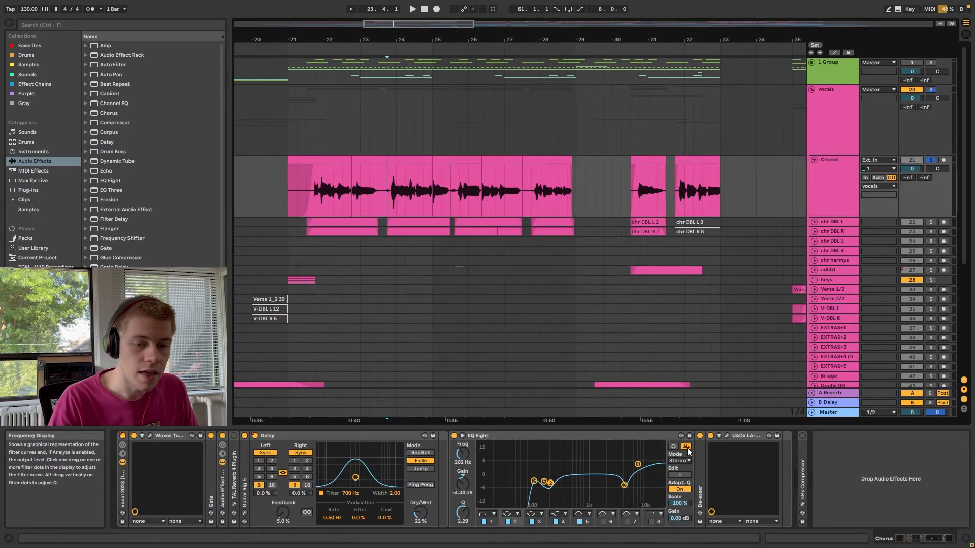
# Unfold the Chorus track's De-esser, play the chorus ending from bar 27.4.1 through it and fold the device again
pyautogui.doubleClick(700, 483)
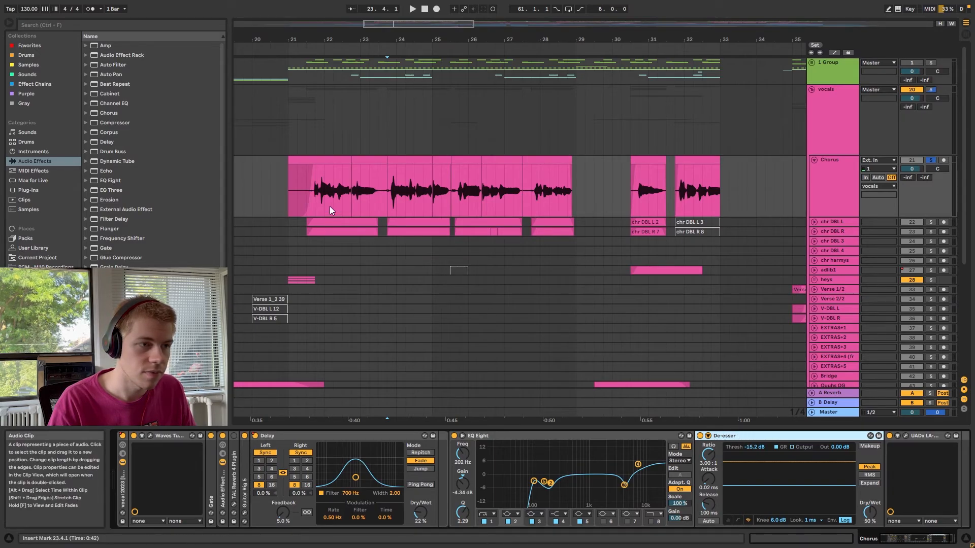
pyautogui.click(315, 187)
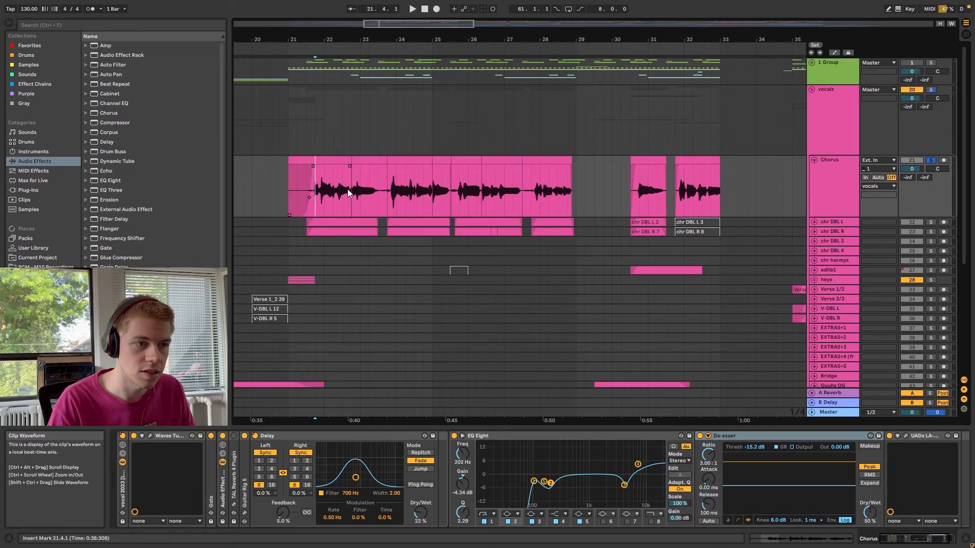
pyautogui.click(391, 180)
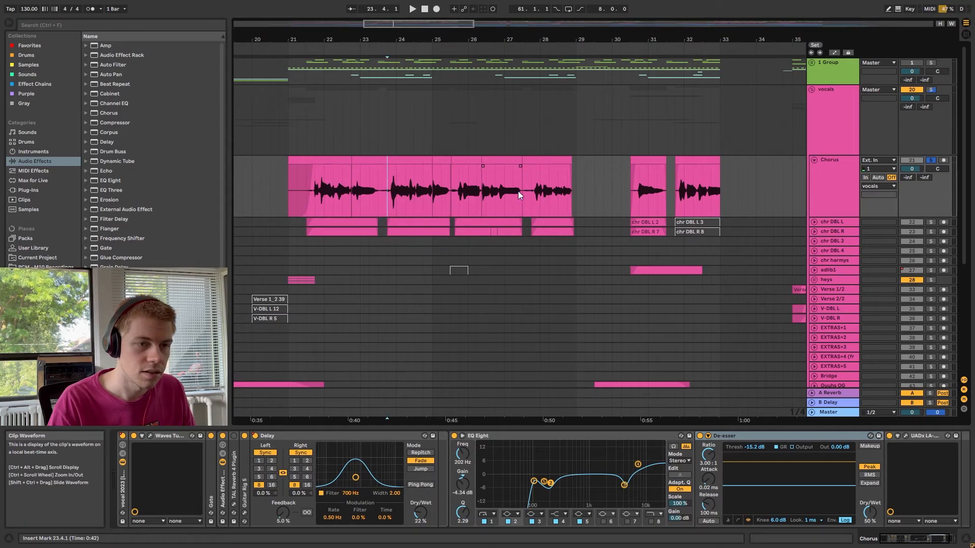
pyautogui.click(532, 184)
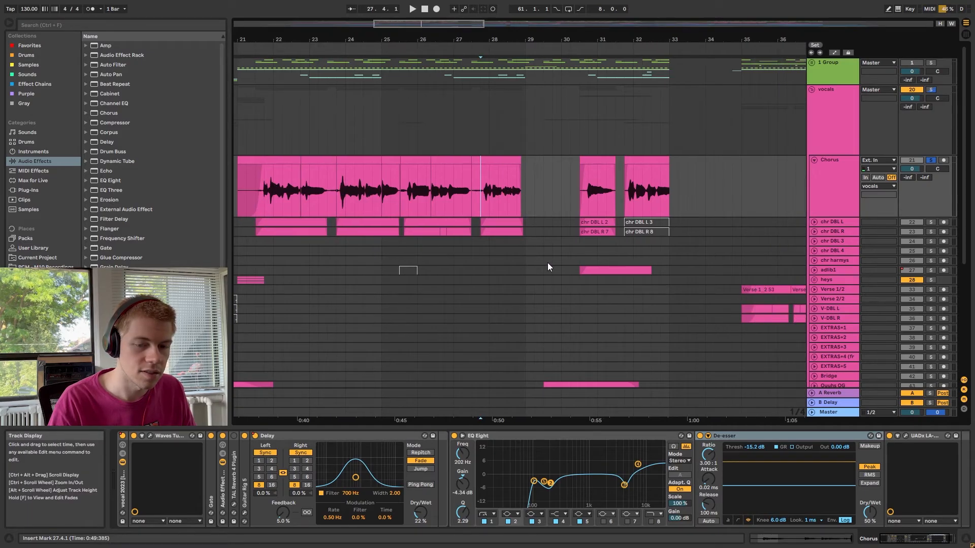
pyautogui.press('space')
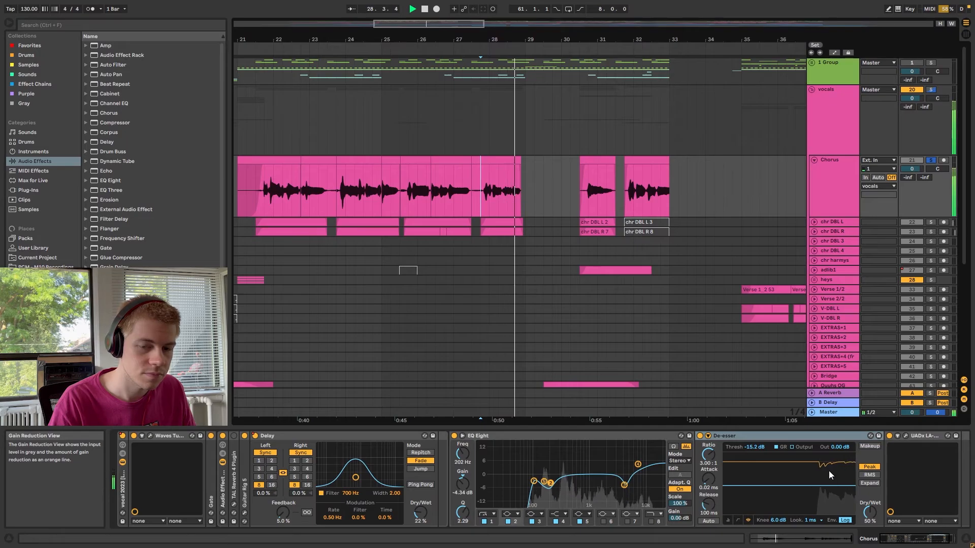
pyautogui.doubleClick(742, 436)
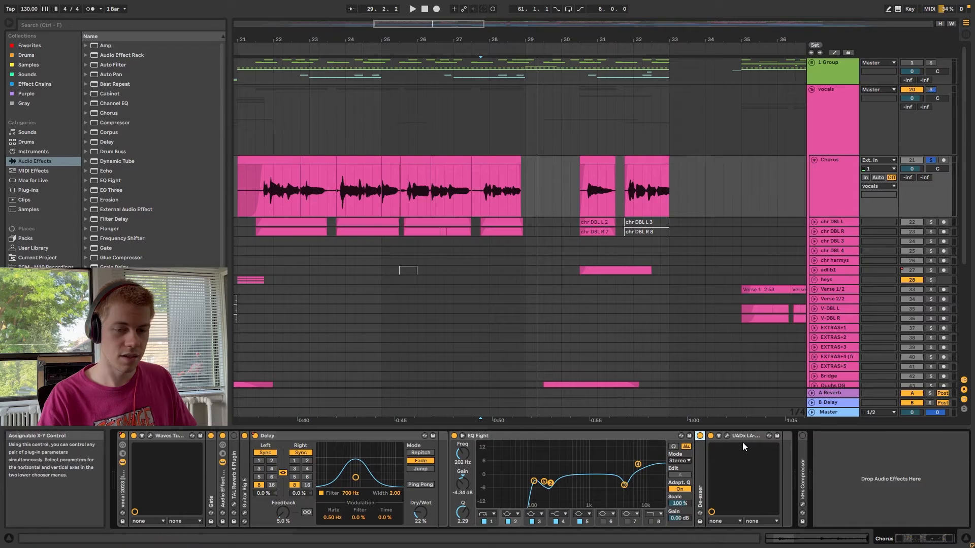
# Open the UADx LA-2 compressor's plugin window and select the whole vocal 2023 rack
pyautogui.click(727, 436)
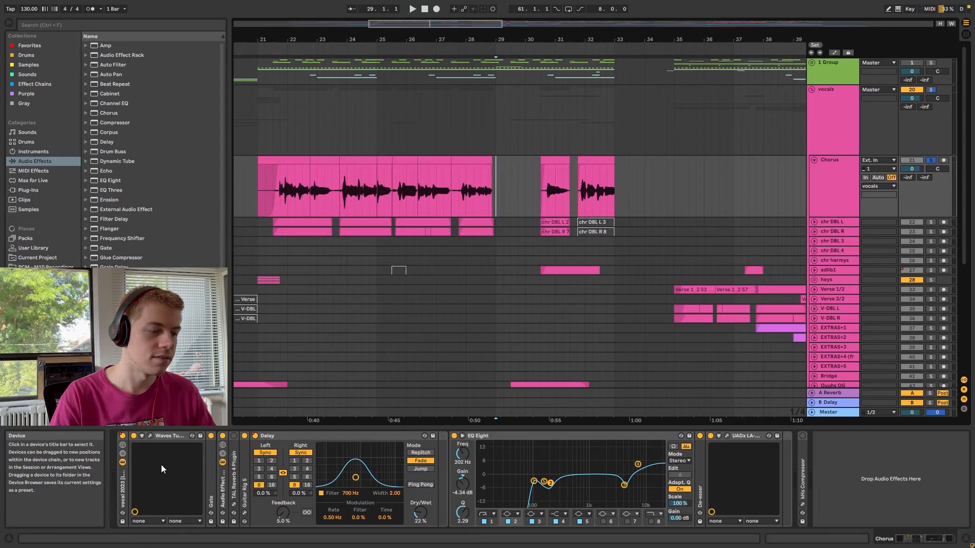
pyautogui.click(123, 483)
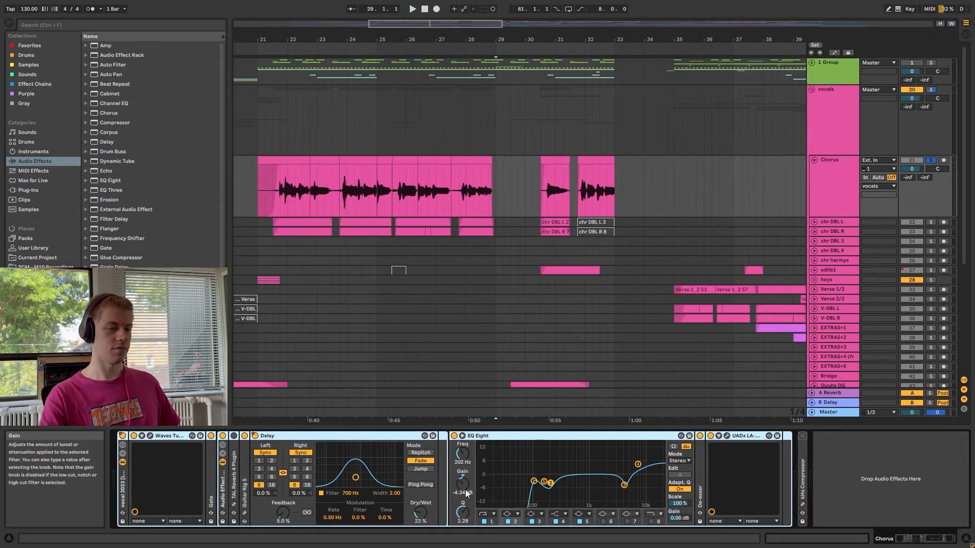
# Unsolo the Chorus track and return the insert marker to the chorus start at bar 21.1.1
pyautogui.scroll(-1, 440, 269)
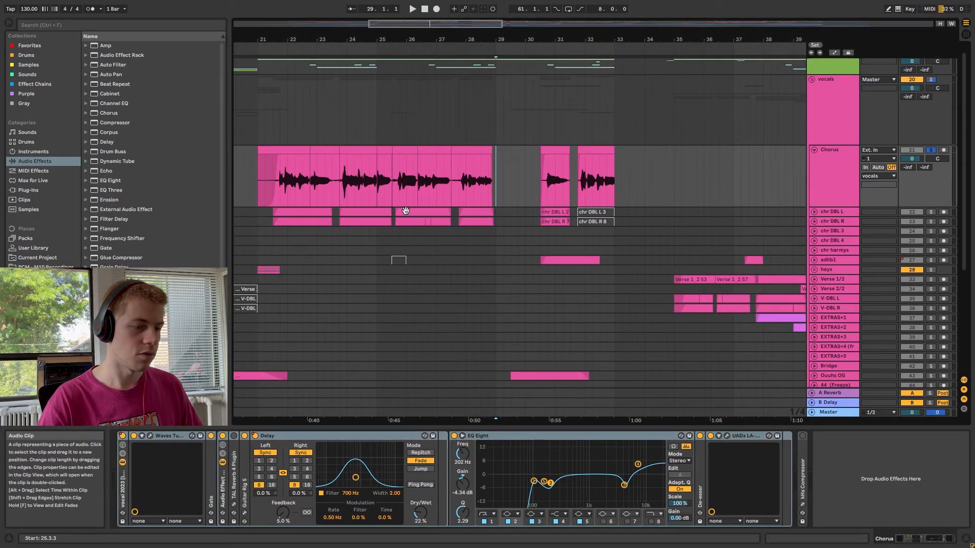
pyautogui.hscroll(-3, 441, 205)
pyautogui.click(315, 176)
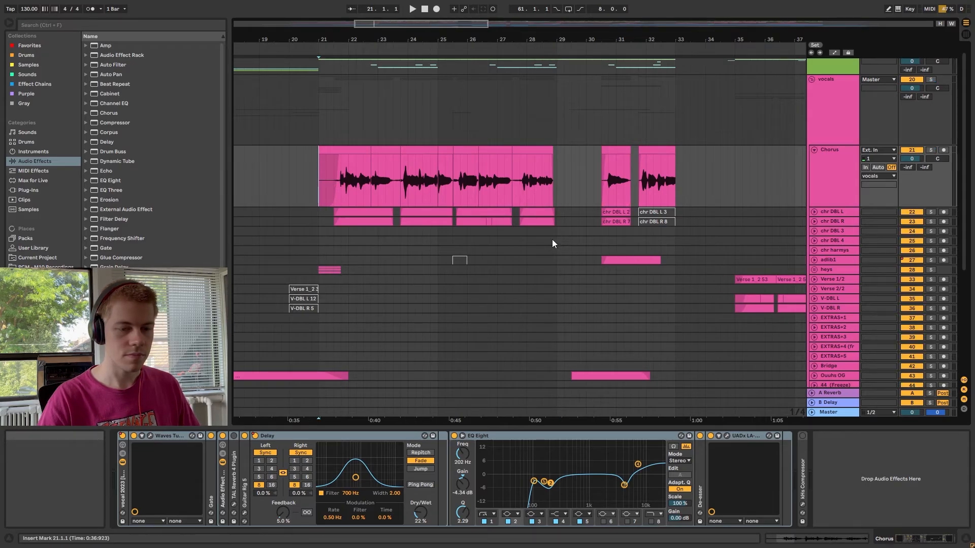
pyautogui.scroll(-3, 553, 239)
pyautogui.click(860, 474)
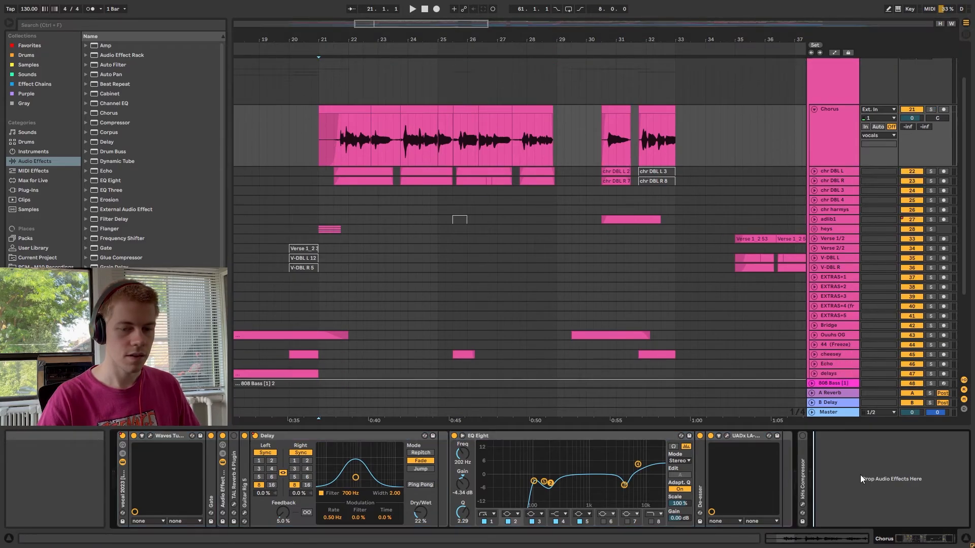
pyautogui.scroll(4, 302, 191)
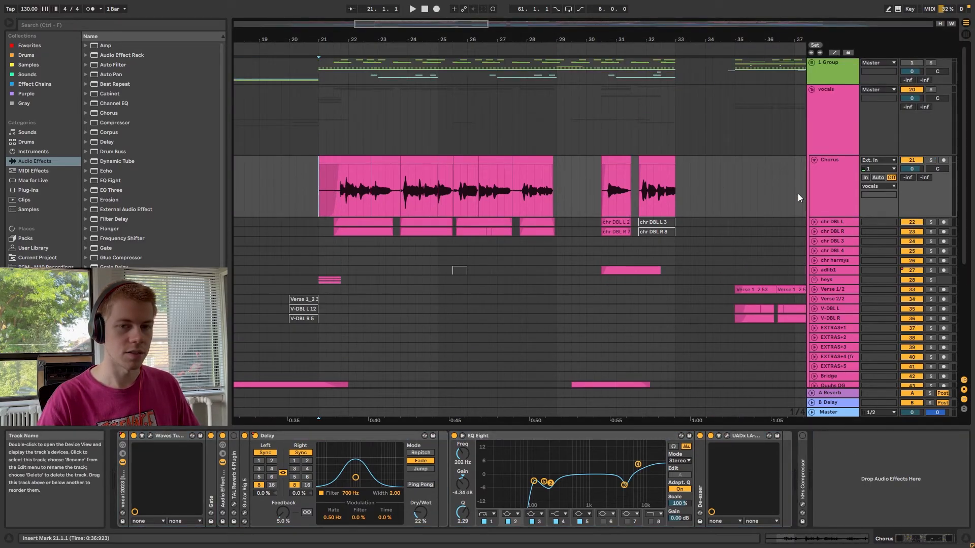
pyautogui.scroll(-1, 699, 201)
pyautogui.scroll(-2, 699, 201)
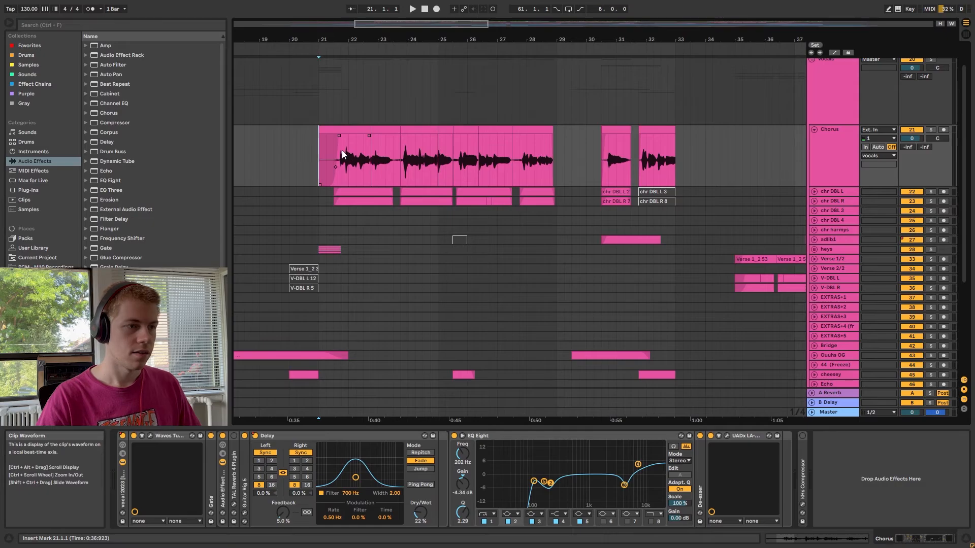
# Unfold the chr DBL L and chr DBL R tracks and place the insert marker on chr DBL L at bar 21.3.1
pyautogui.click(340, 143)
pyautogui.moveTo(361, 40); pyautogui.dragTo(370, 69)
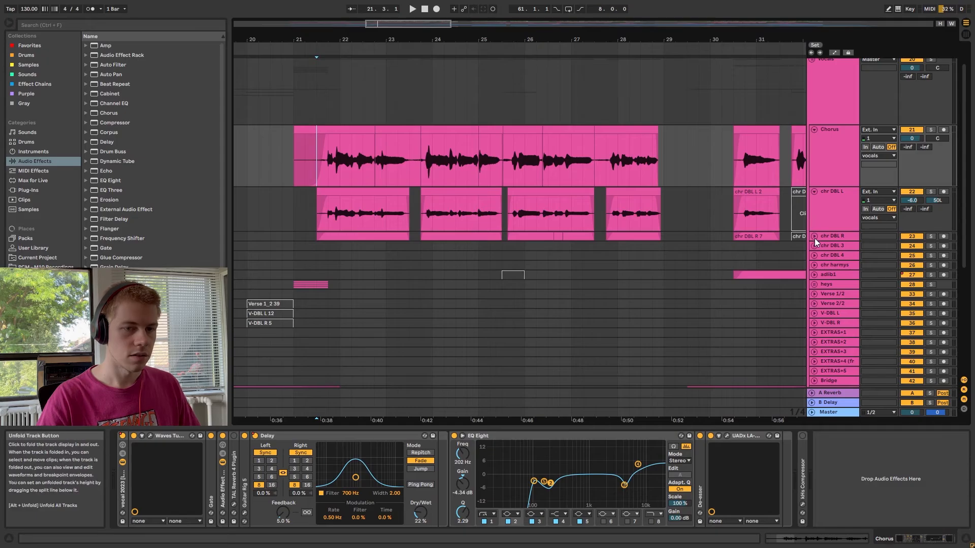
pyautogui.click(814, 239)
pyautogui.click(315, 207)
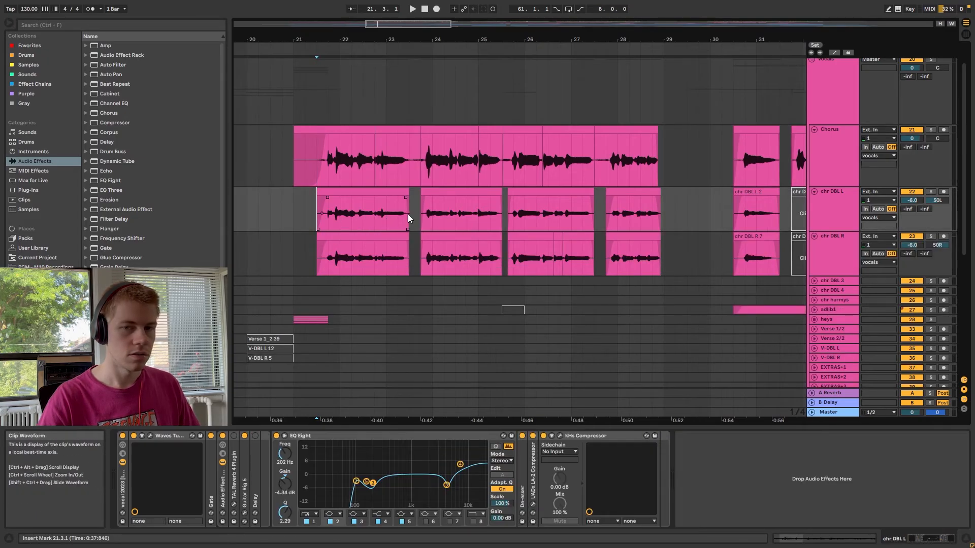
pyautogui.scroll(-1, 397, 263)
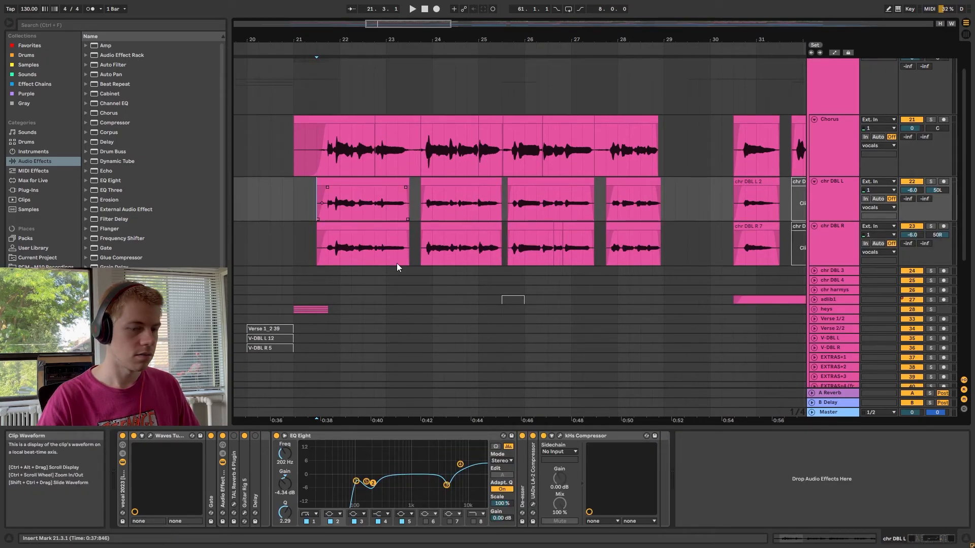
pyautogui.click(314, 197)
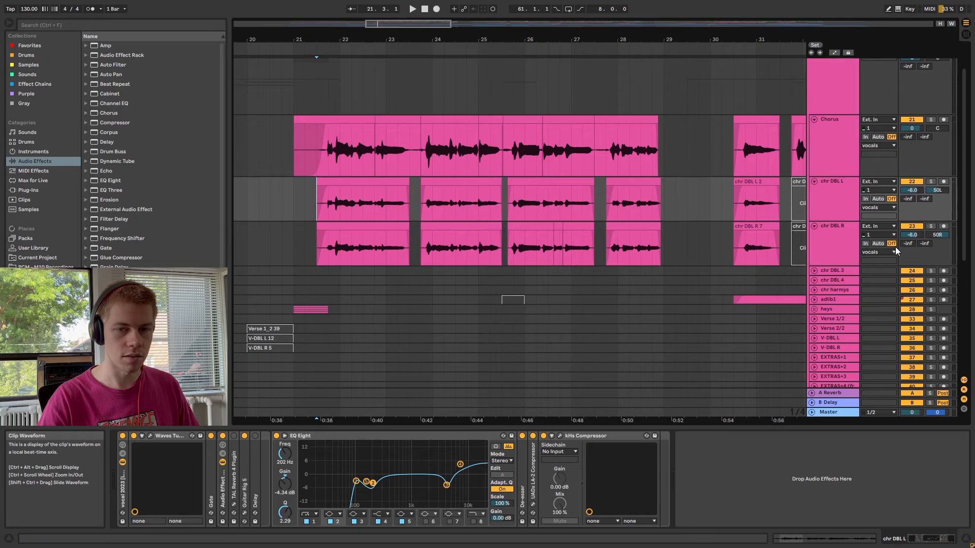
# Solo the chr DBL L track and play its first phrase from bar 21.3.1
pyautogui.click(930, 182)
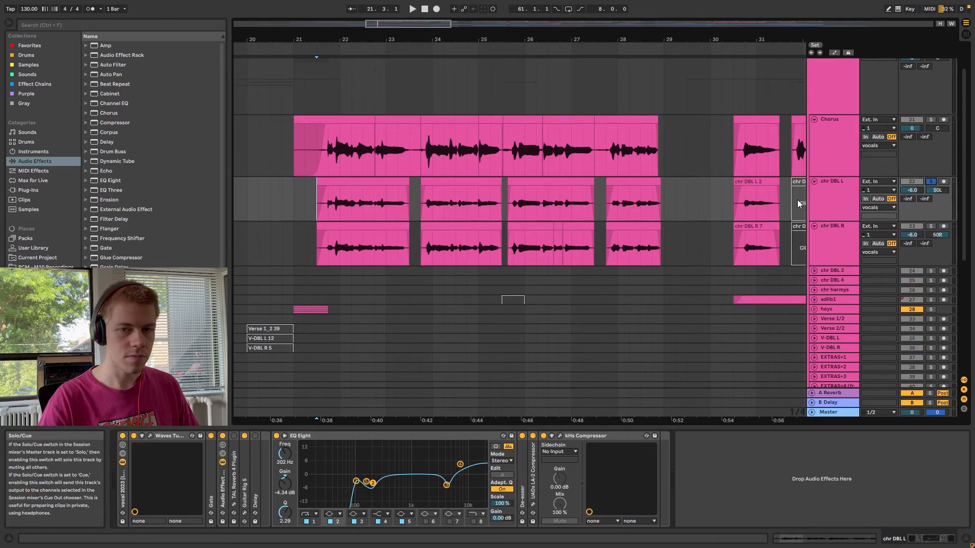
pyautogui.press('space')
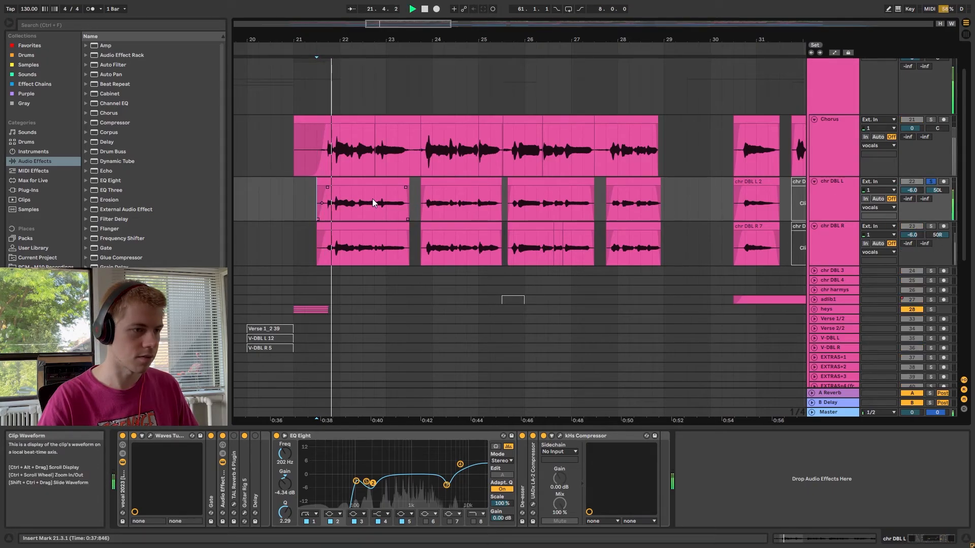
pyautogui.click(431, 210)
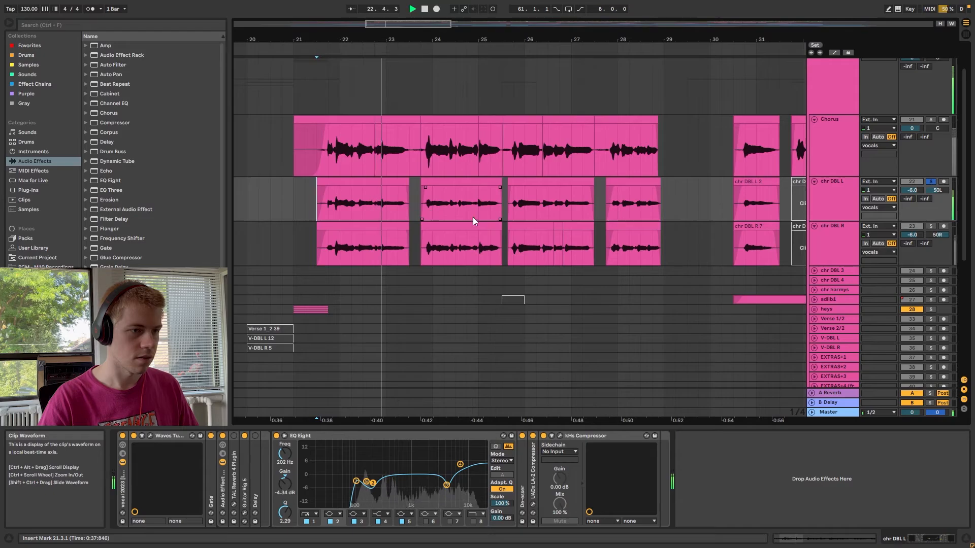
pyautogui.press('space')
# Switch the solo to the chr DBL R track and play its first phrase from bar 21.3.1
pyautogui.click(931, 225)
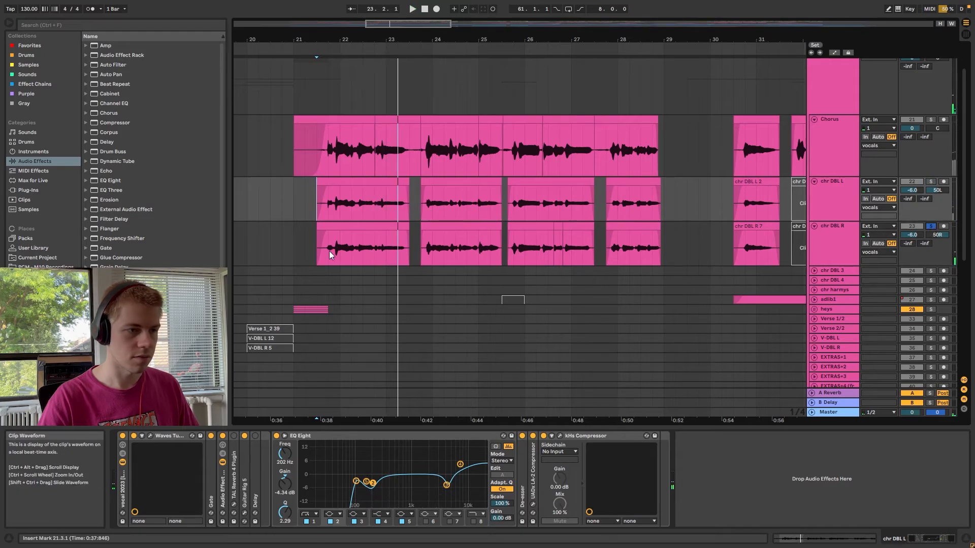
pyautogui.click(320, 246)
pyautogui.press('space')
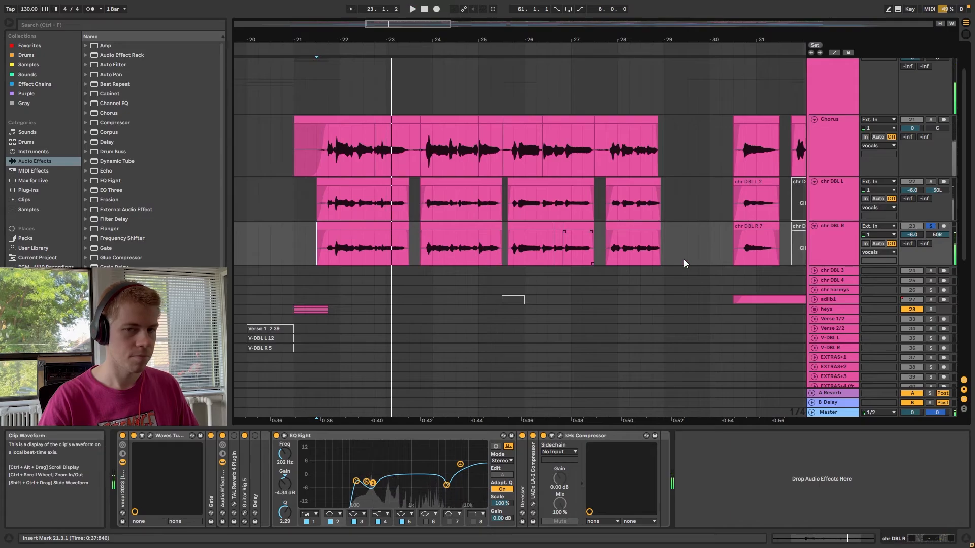
# Add chr DBL L to the solo and play both chorus doubles together from bar 21.3.1
pyautogui.keyDown('ctrl'); pyautogui.click(931, 181); pyautogui.keyUp('ctrl')
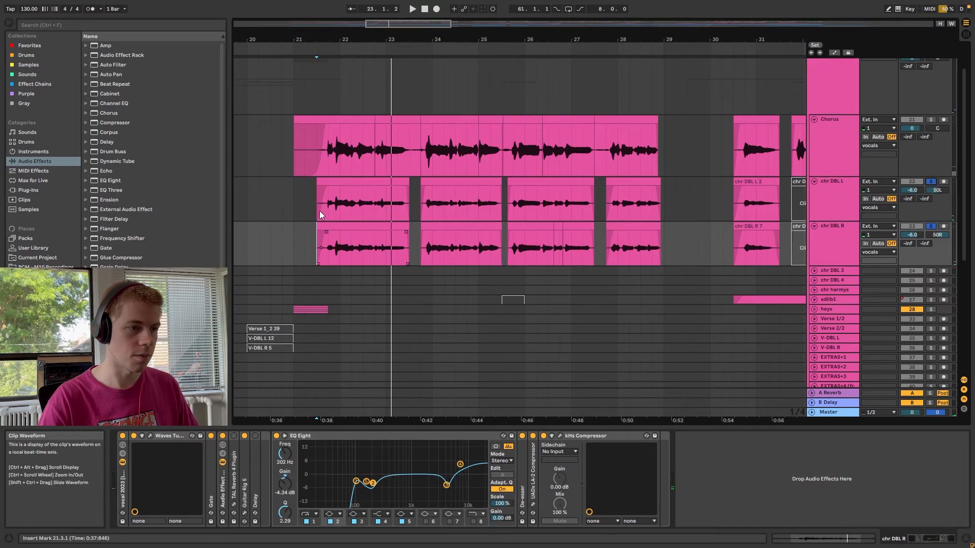
pyautogui.click(323, 193)
pyautogui.press('space')
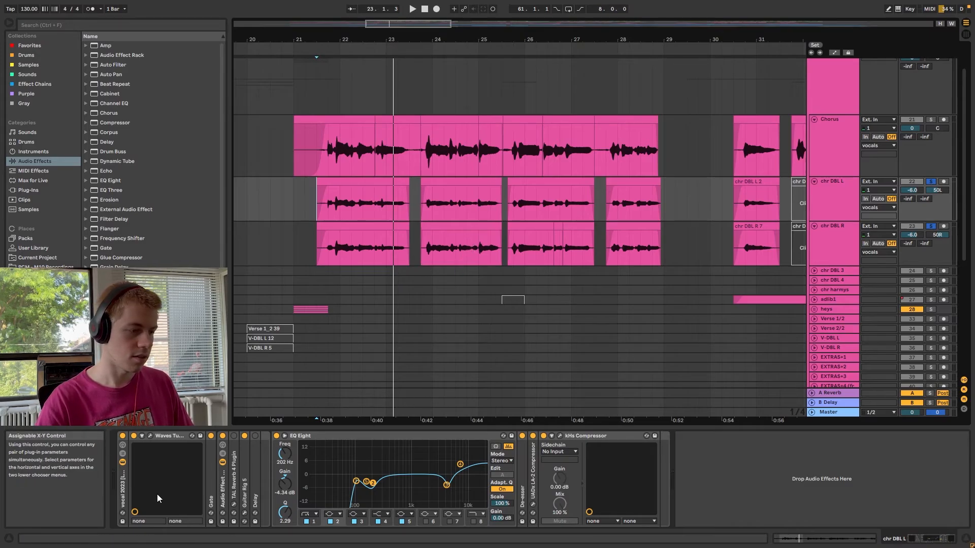
# Select the vocal 2023 rack on chr DBL L and view its kHs Compressor plugin window, closing it when done
pyautogui.click(123, 479)
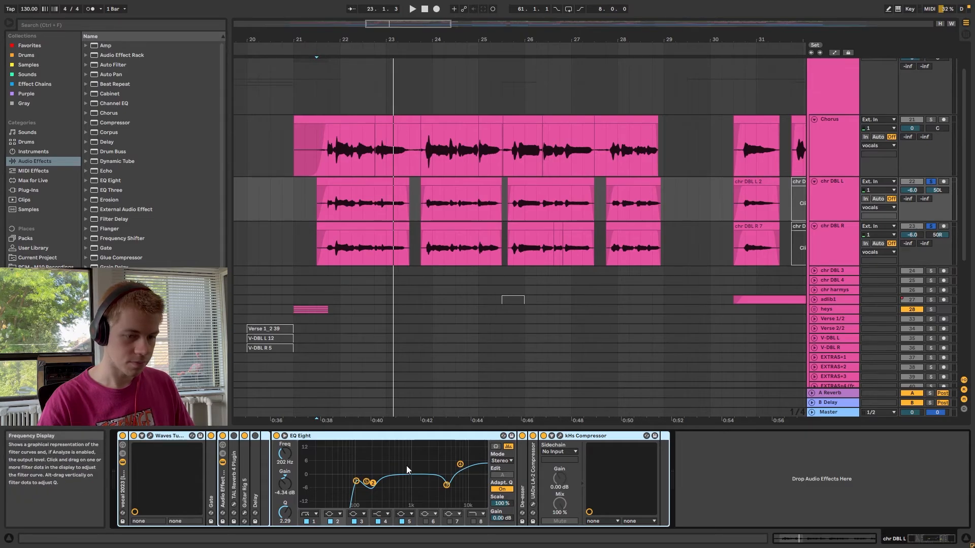
pyautogui.click(560, 436)
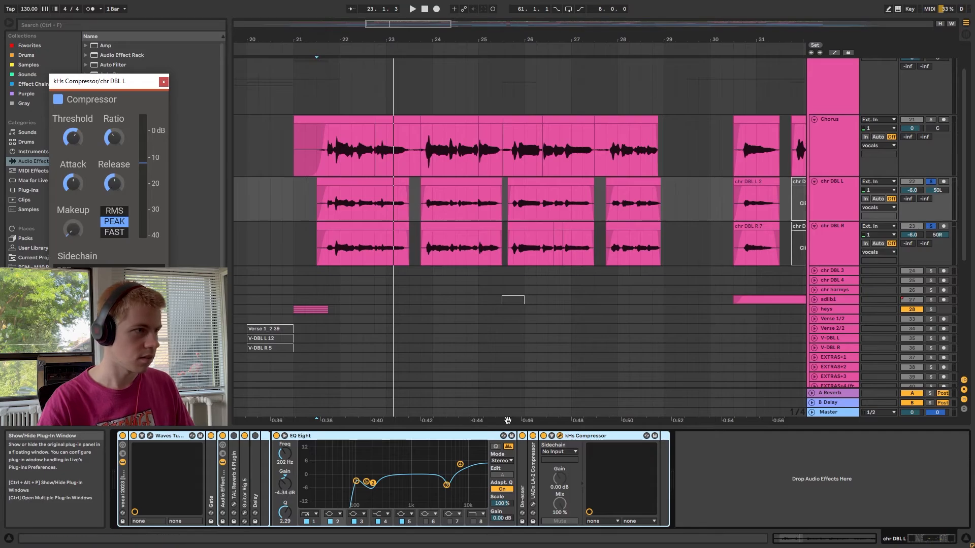
pyautogui.click(163, 83)
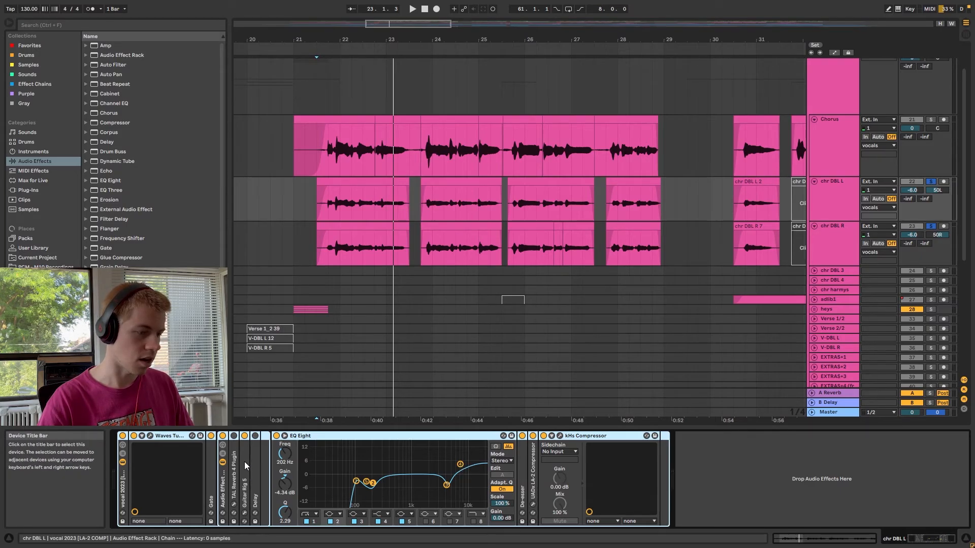
# Add the Chorus lead to the soloed doubles and play all three vocals together from bar 21.3.1
pyautogui.click(317, 201)
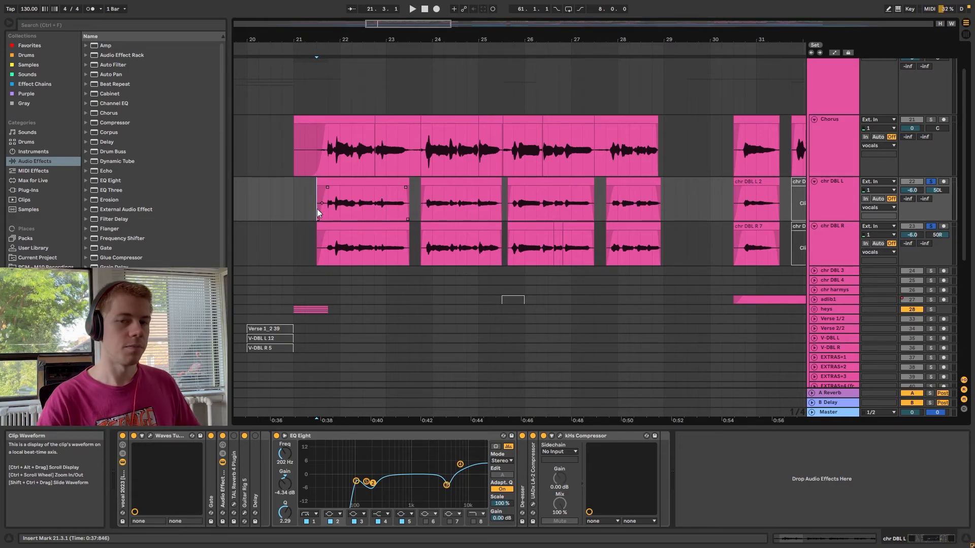
pyautogui.scroll(1, 370, 246)
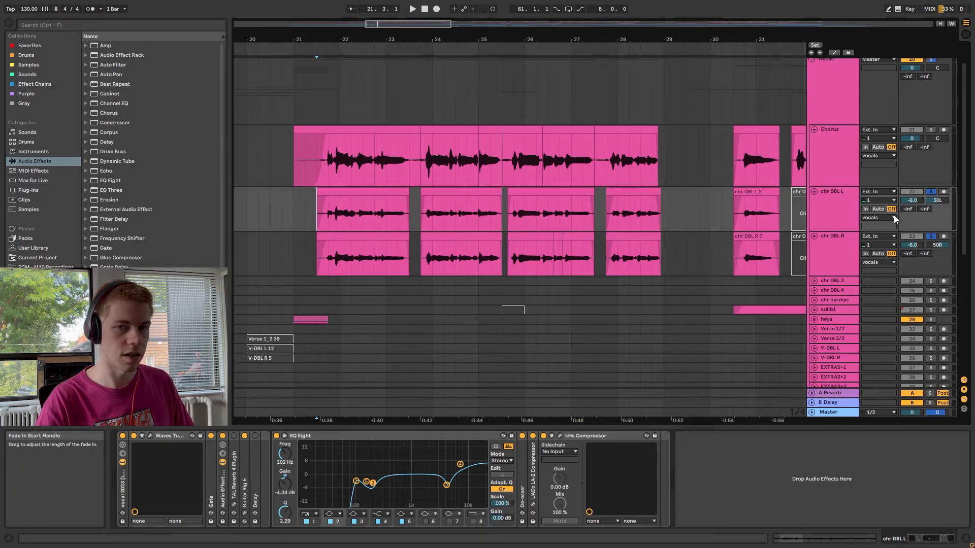
pyautogui.click(931, 130)
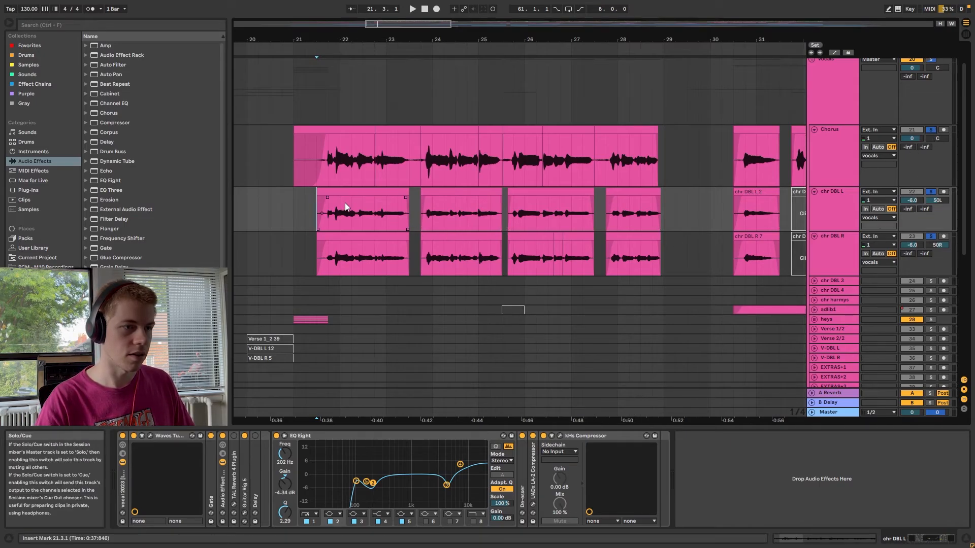
pyautogui.scroll(2, 330, 229)
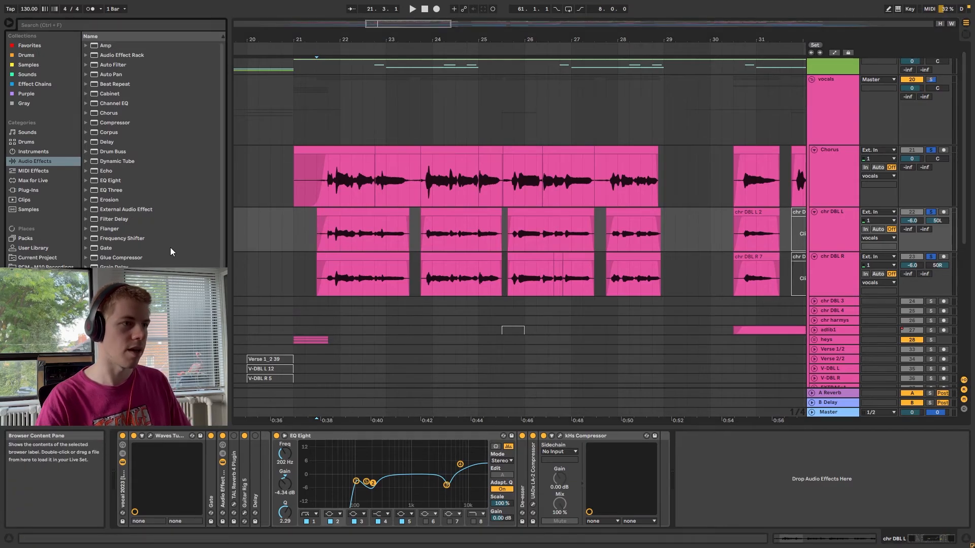
pyautogui.click(316, 231)
pyautogui.press('space')
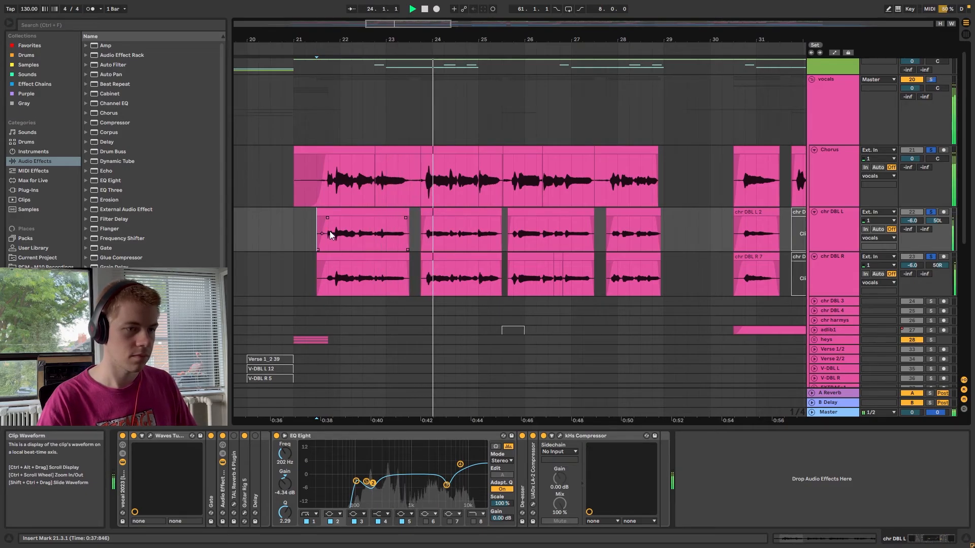
pyautogui.hscroll(-2, 330, 234)
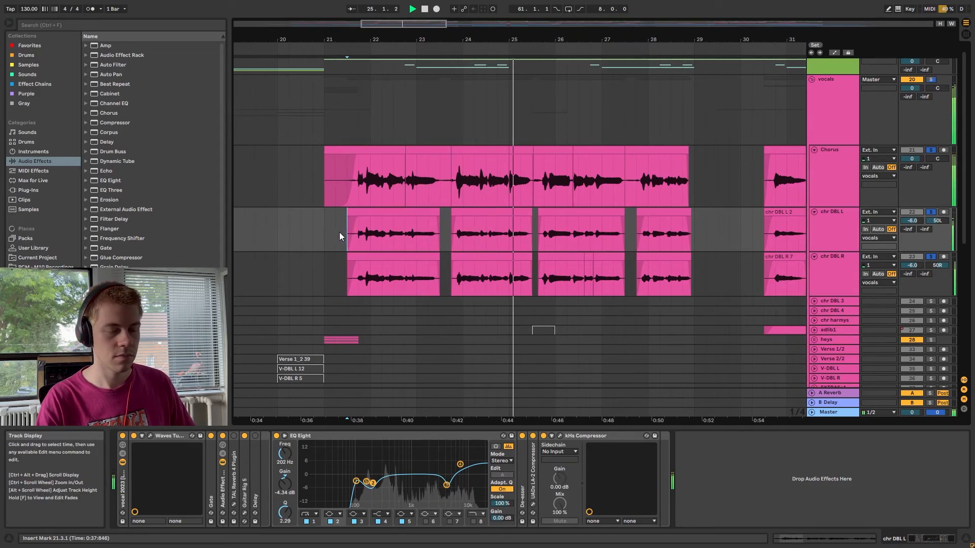
pyautogui.press('space')
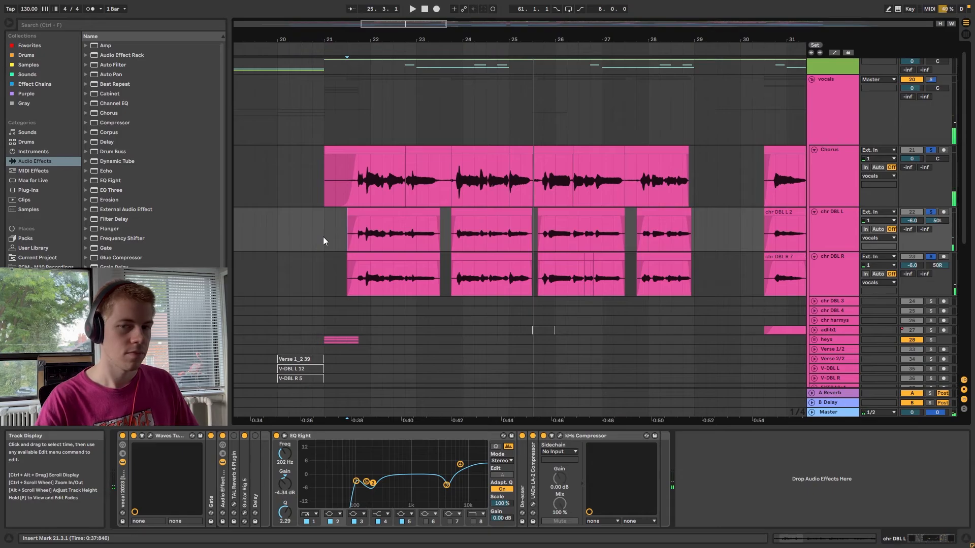
pyautogui.hscroll(2, 323, 237)
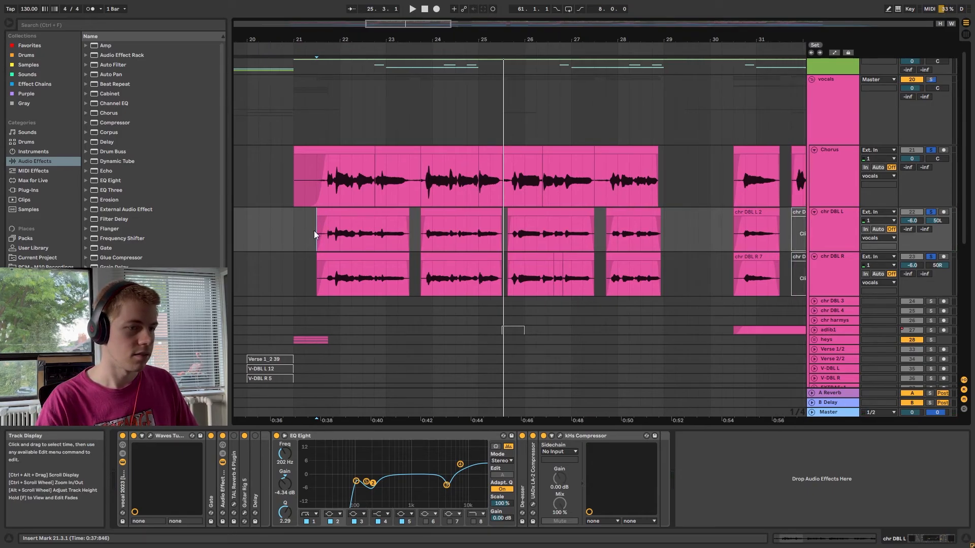
# Unsolo the chorus vocals and fold the chr DBL L and chr DBL R tracks
pyautogui.press('s')
pyautogui.click(815, 211)
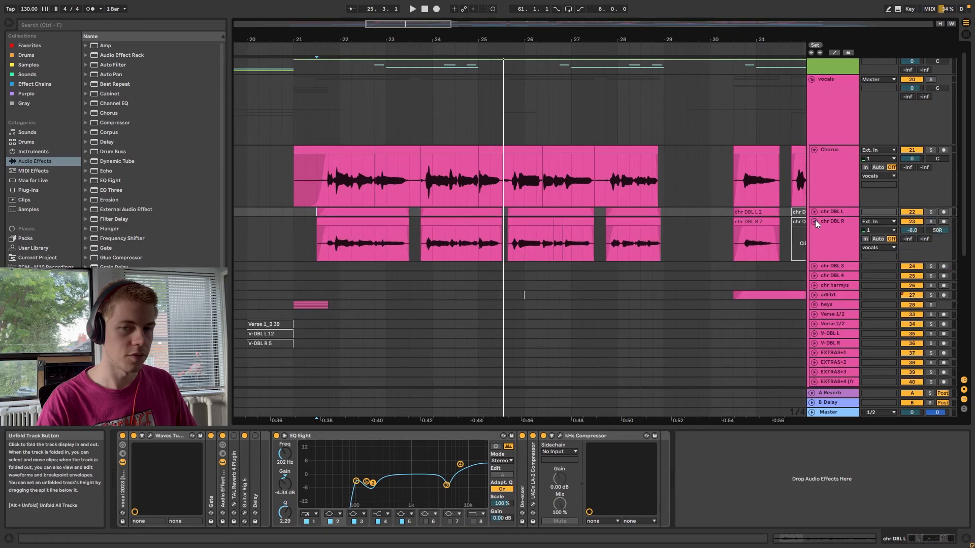
pyautogui.click(815, 220)
pyautogui.scroll(-5, 385, 227)
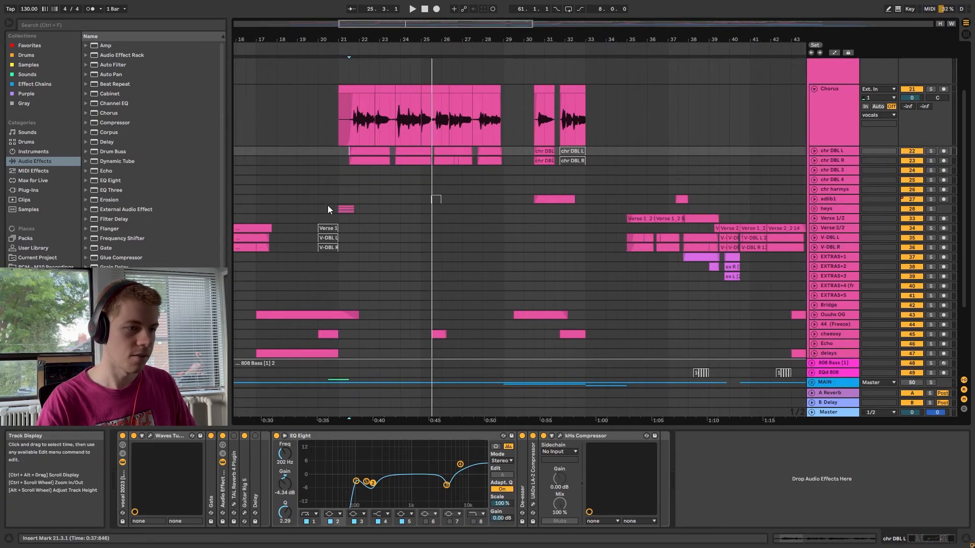
# Unfold the Verse 1/2 track and place the insert marker in its first clip at bar 9.3.1
pyautogui.click(343, 219)
pyautogui.scroll(-5, 356, 203)
pyautogui.scroll(8, 308, 214)
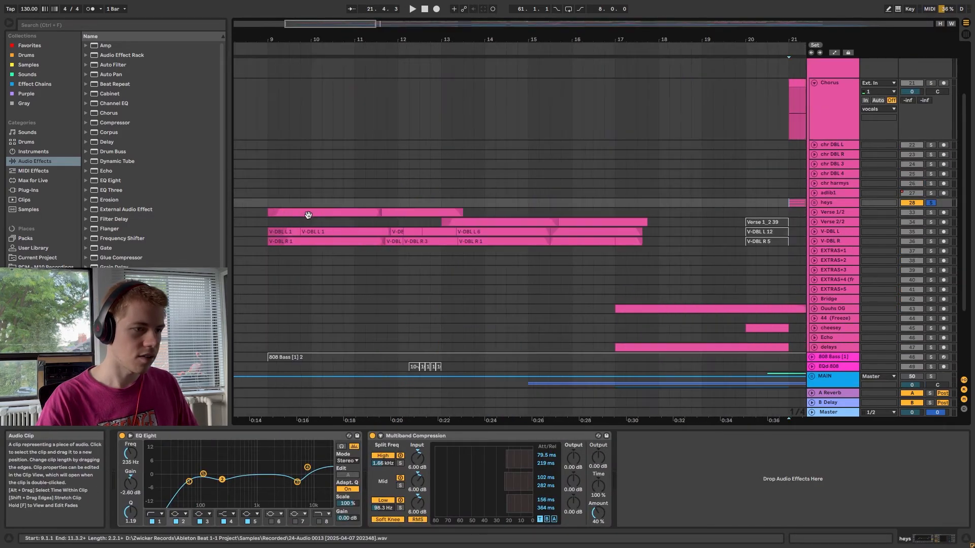
pyautogui.click(814, 212)
pyautogui.click(288, 230)
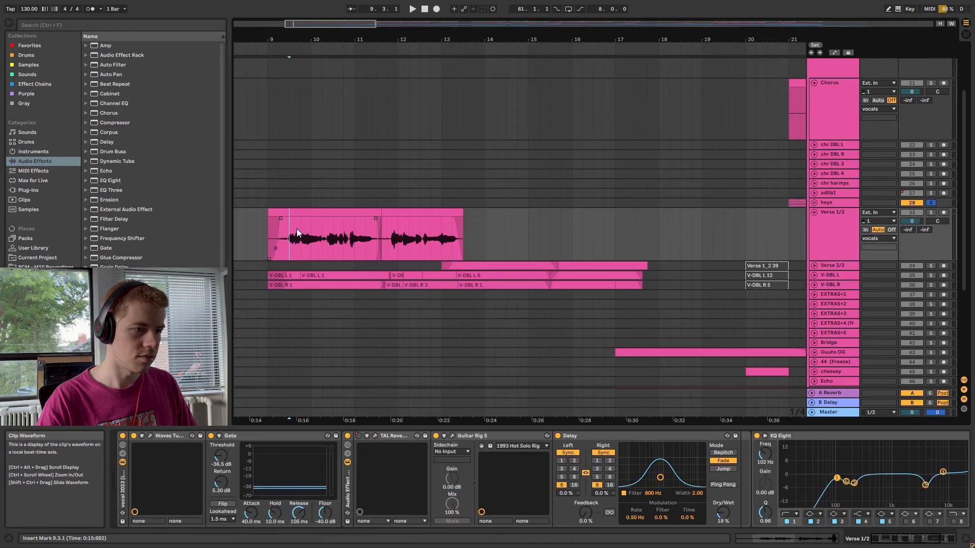
# Solo Verse 1/2 with the insert marker at bar 9.2.1, and collapse the Guitar Rig 5 device in its effect chain
pyautogui.scroll(3, 302, 229)
pyautogui.hscroll(-1, 342, 232)
pyautogui.scroll(-4, 373, 239)
pyautogui.scroll(3, 371, 243)
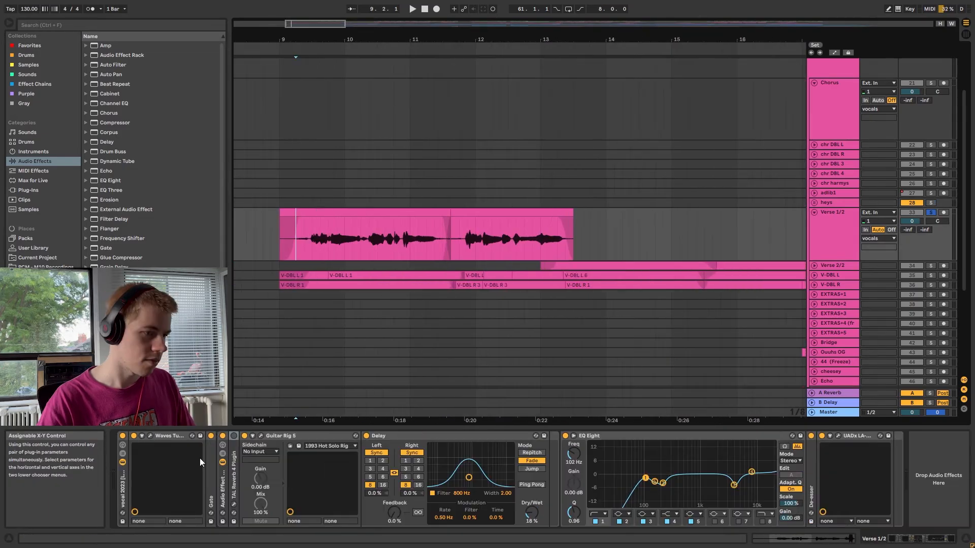
pyautogui.click(297, 228)
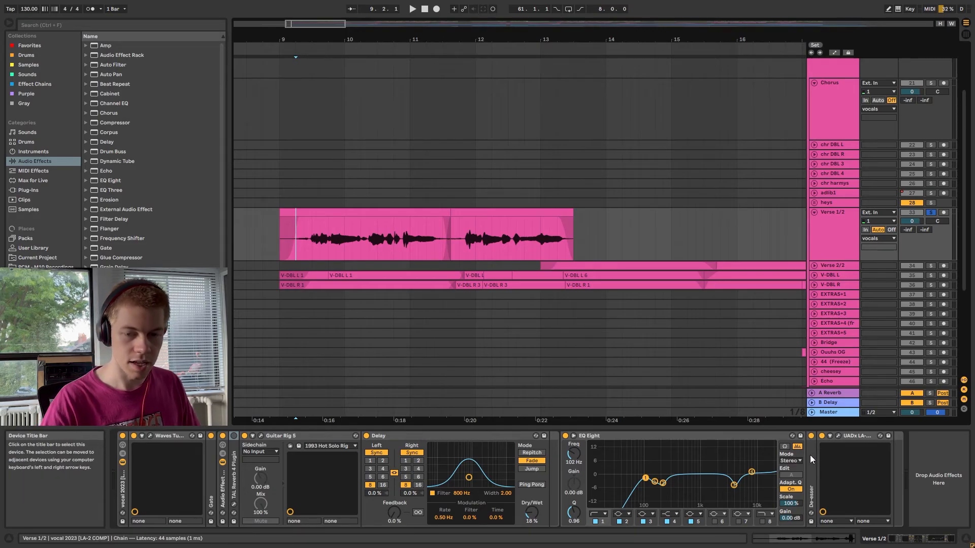
pyautogui.doubleClick(282, 435)
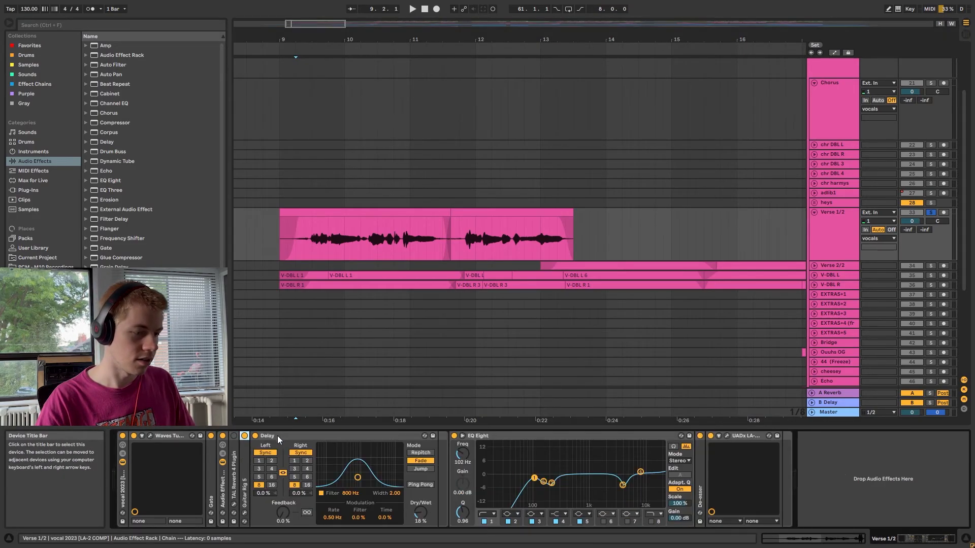
pyautogui.click(304, 229)
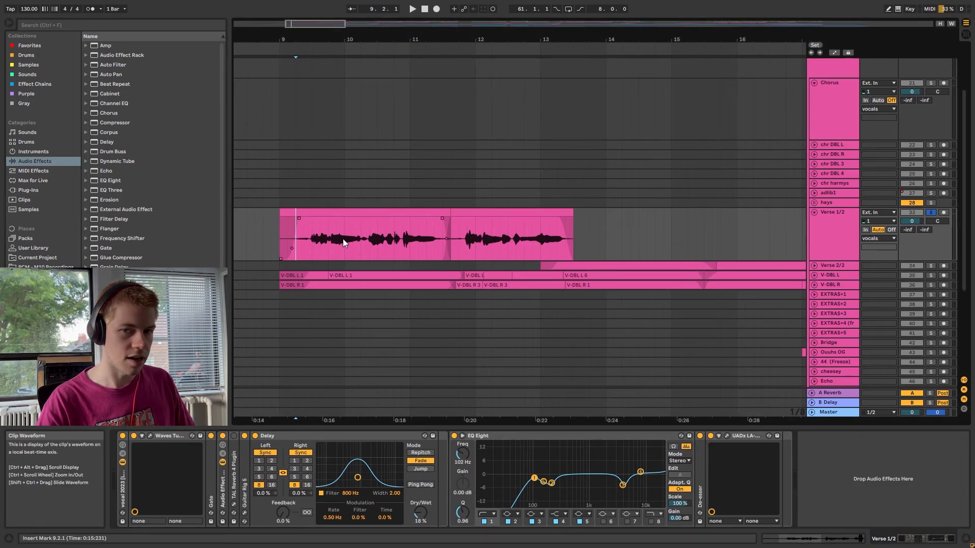
# Play the soloed Verse 1/2 vocal from bar 9.2.3 and stop with the insert marker at bar 11.1.1
pyautogui.hscroll(2, 348, 236)
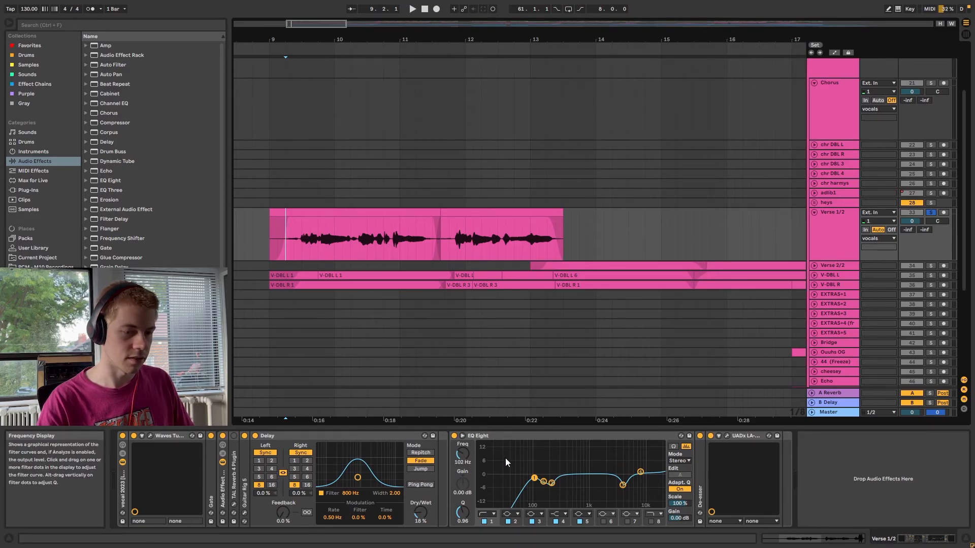
pyautogui.scroll(1, 304, 242)
pyautogui.click(294, 240)
pyautogui.press('space')
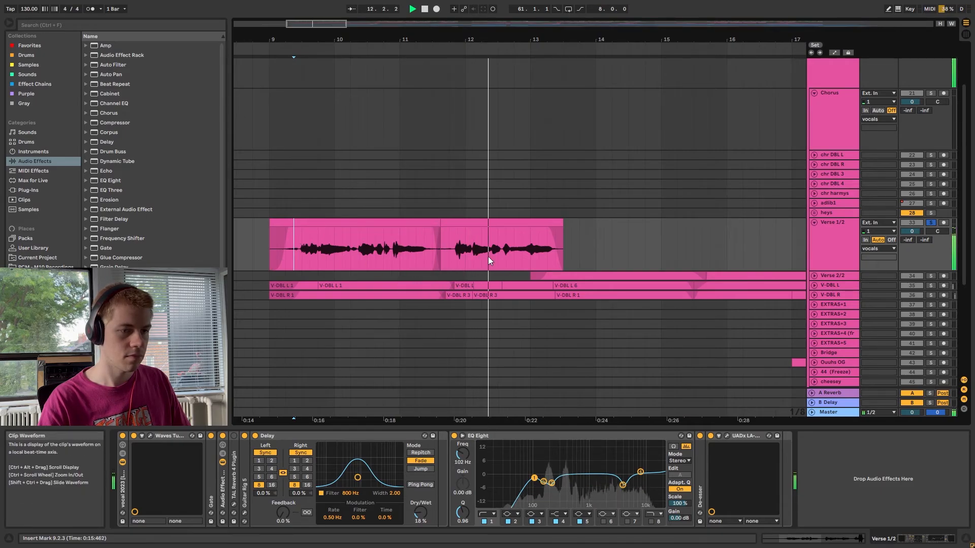
pyautogui.click(451, 238)
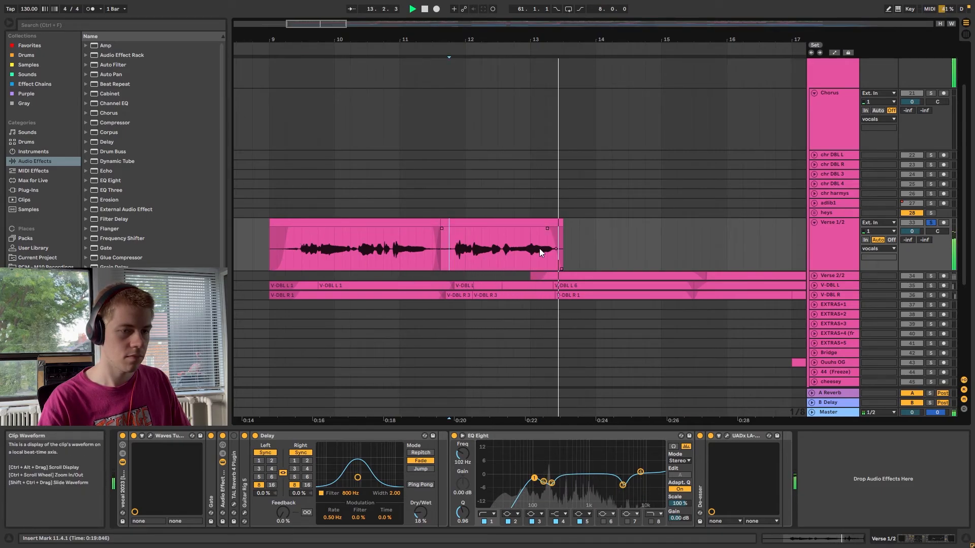
pyautogui.click(400, 238)
pyautogui.press('space')
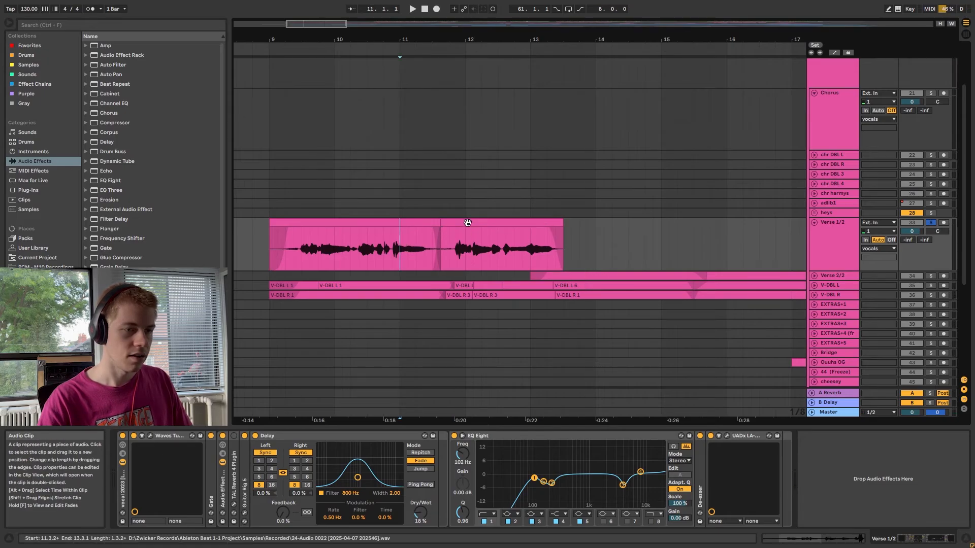
# Select the two Verse 1/2 clips in turn to point out where the second take begins
pyautogui.click(463, 222)
pyautogui.click(412, 222)
pyautogui.click(450, 223)
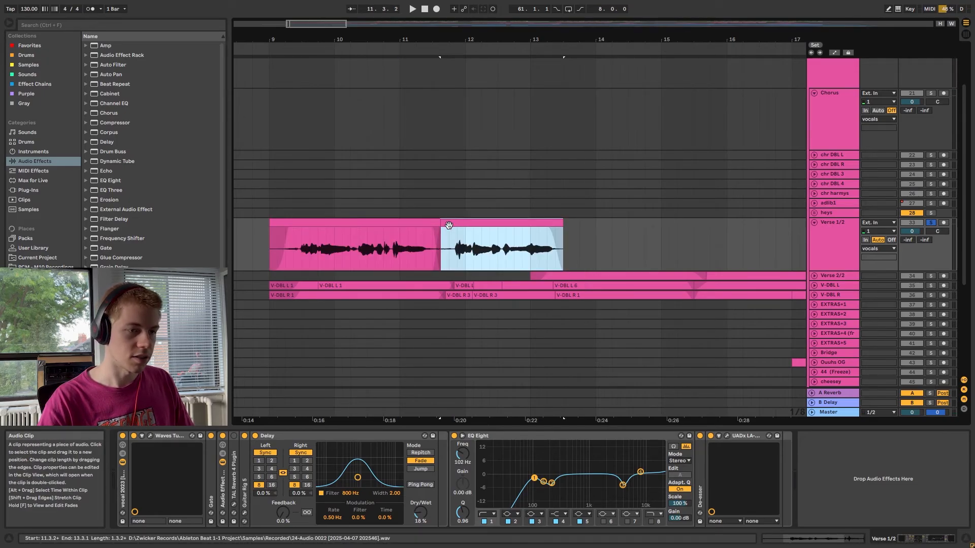
pyautogui.click(568, 246)
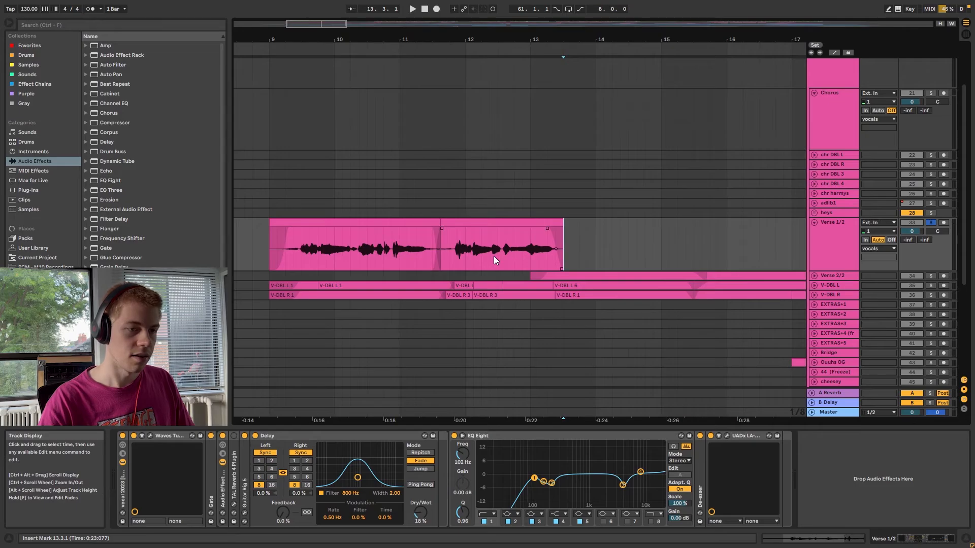
# Try to shift the second Verse 1/2 clip from bar 11.3 towards bar 13.3, and undo the change
pyautogui.moveTo(441, 223); pyautogui.dragTo(562, 224)
pyautogui.hotkey('ctrl', 'z')
pyautogui.hotkey('ctrl', 'z')
pyautogui.click(442, 246)
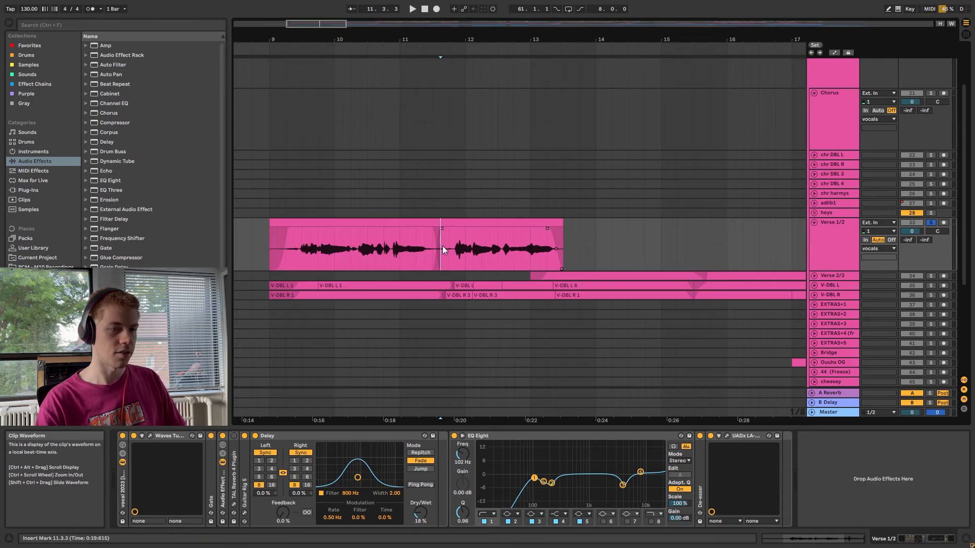
# Return the insert marker to the start of the first Verse 1/2 clip at bar 9.1.1
pyautogui.click(593, 248)
pyautogui.click(275, 237)
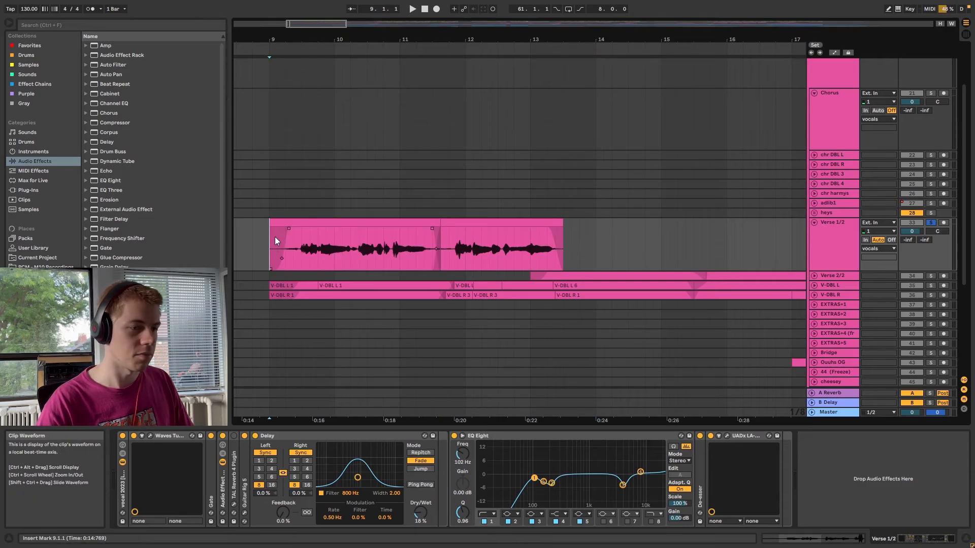
pyautogui.scroll(-1, 434, 238)
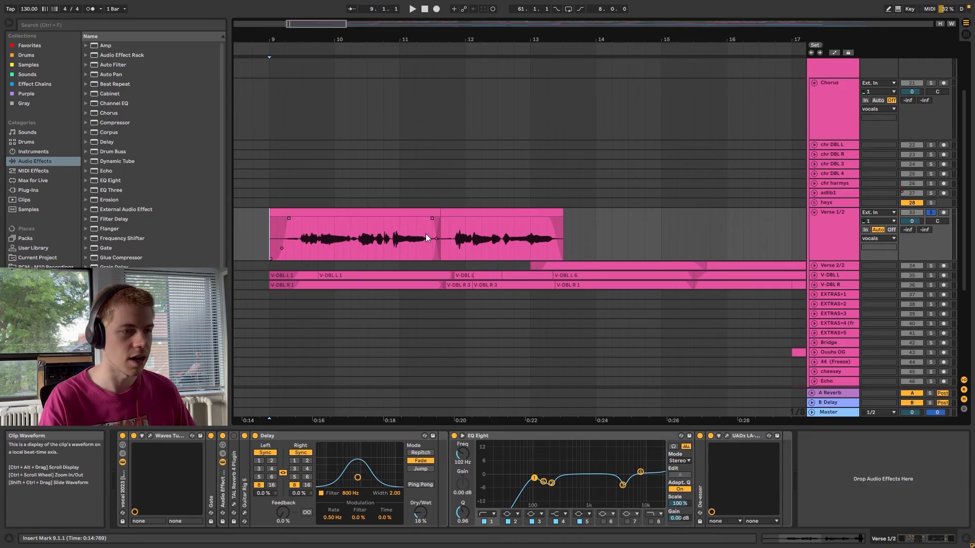
# Unfold the V-DBL L and V-DBL R tracks and place the insert marker on V-DBL L at bar 9.1.3
pyautogui.scroll(-2, 422, 234)
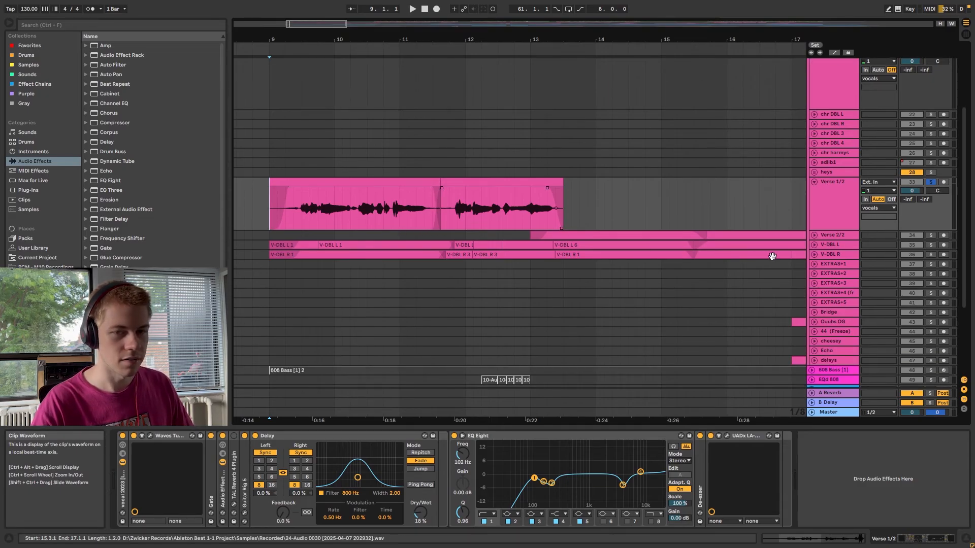
pyautogui.click(813, 244)
pyautogui.scroll(-2, 370, 233)
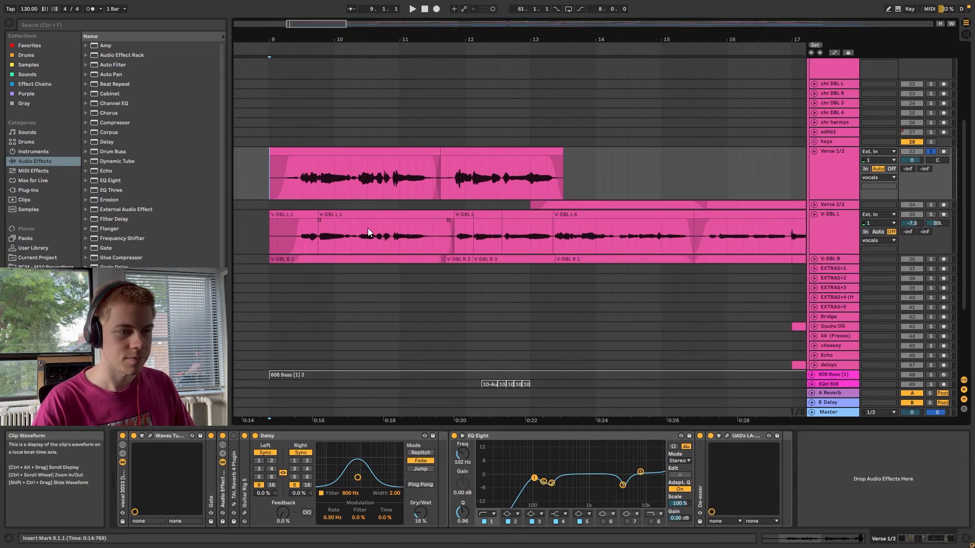
pyautogui.click(278, 234)
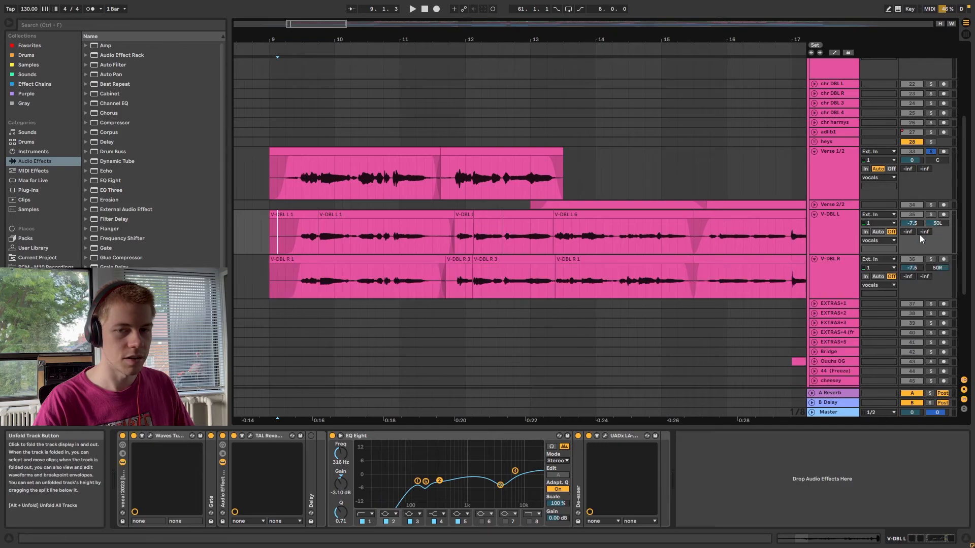
# Solo both verse doubles, V-DBL L and V-DBL R, and play them from bar 9.2.3
pyautogui.click(814, 259)
pyautogui.click(931, 259)
pyautogui.click(294, 230)
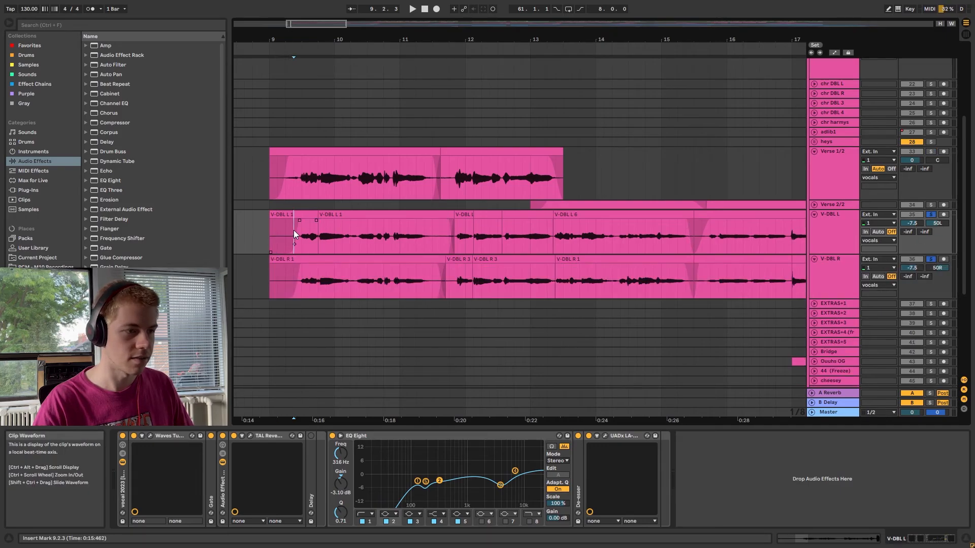
pyautogui.press('space')
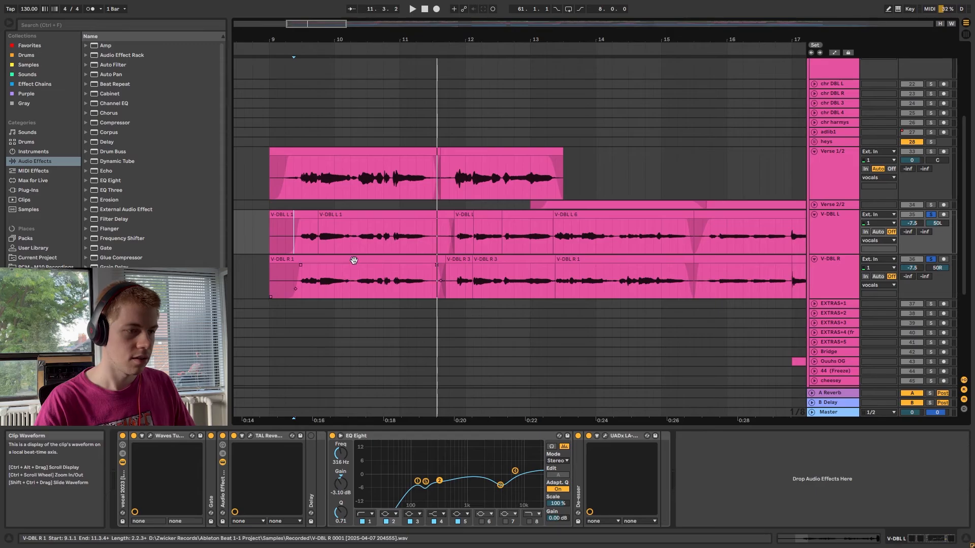
# Fold the V-DBL L and V-DBL R tracks and turn off their solo
pyautogui.scroll(-6, 361, 241)
pyautogui.scroll(2, 363, 240)
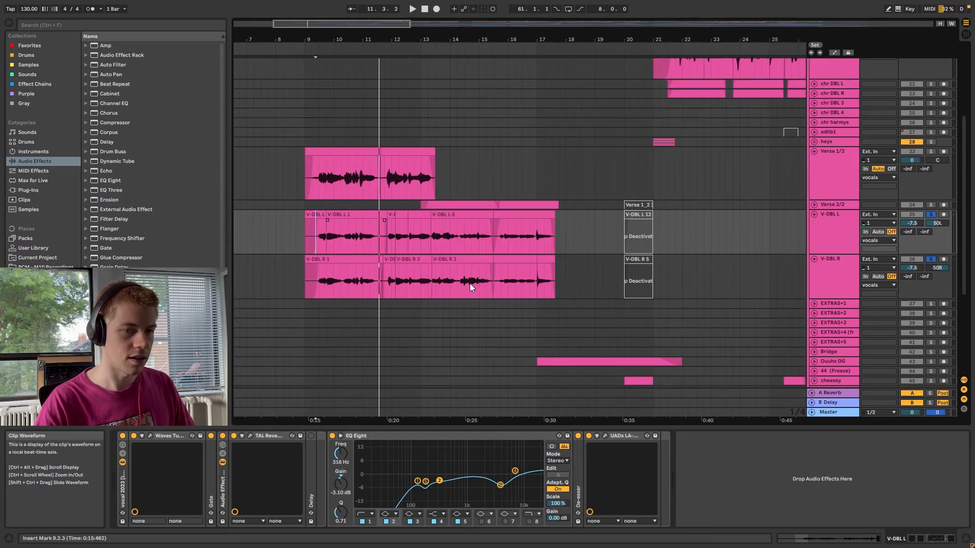
pyautogui.click(814, 214)
pyautogui.click(814, 224)
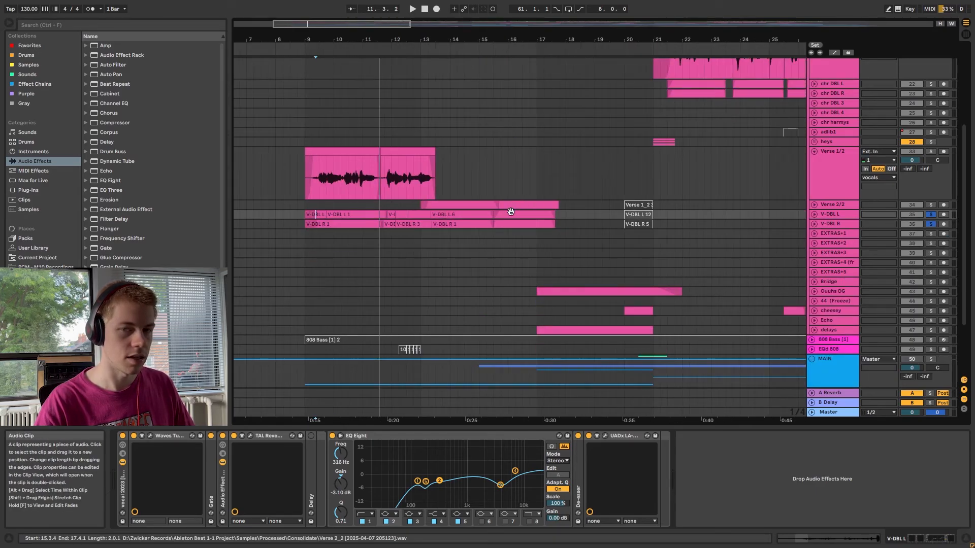
pyautogui.press('s')
pyautogui.scroll(1, 469, 200)
pyautogui.moveTo(468, 41); pyautogui.dragTo(402, 23)
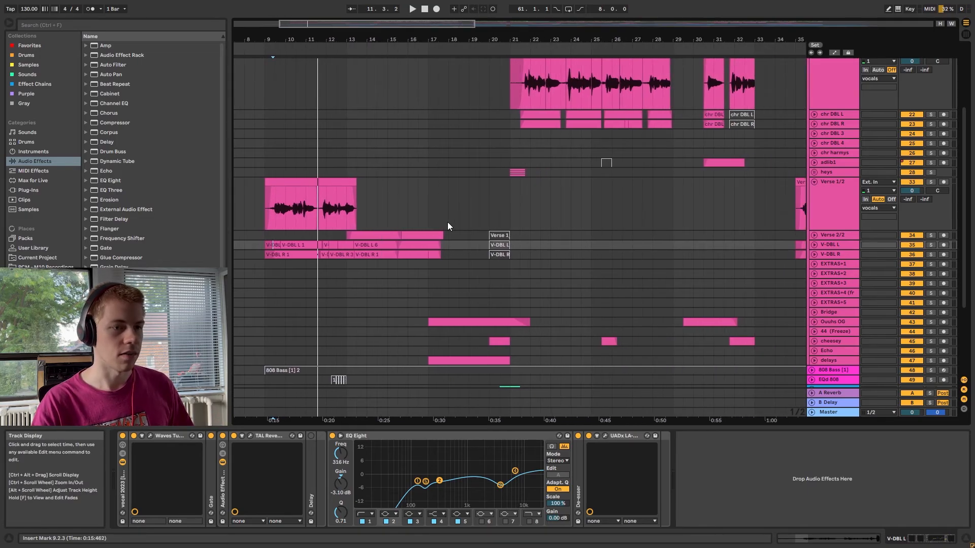
# Fold the Verse 1/2 track and unfold the Ouuhs OG track
pyautogui.scroll(1, 443, 212)
pyautogui.scroll(-2, 436, 202)
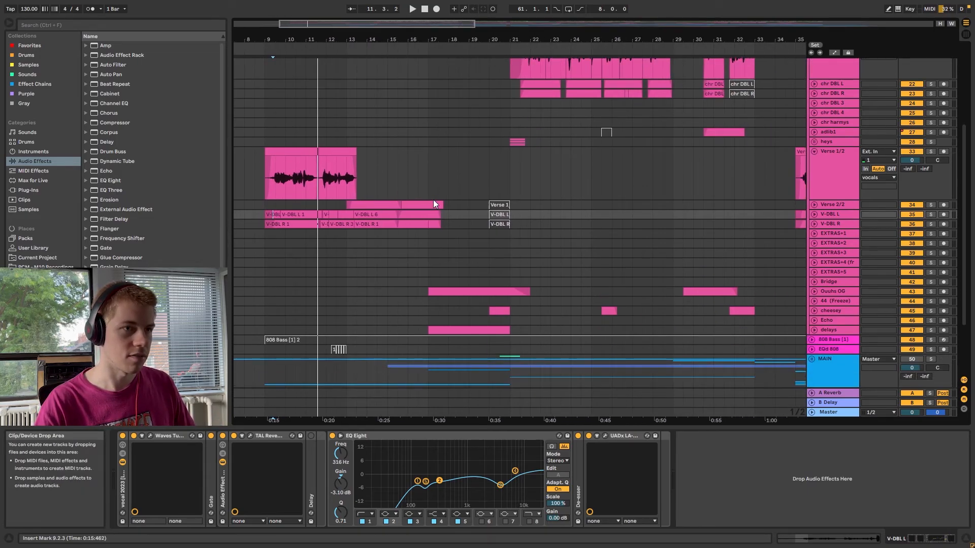
pyautogui.moveTo(470, 37); pyautogui.dragTo(464, 53)
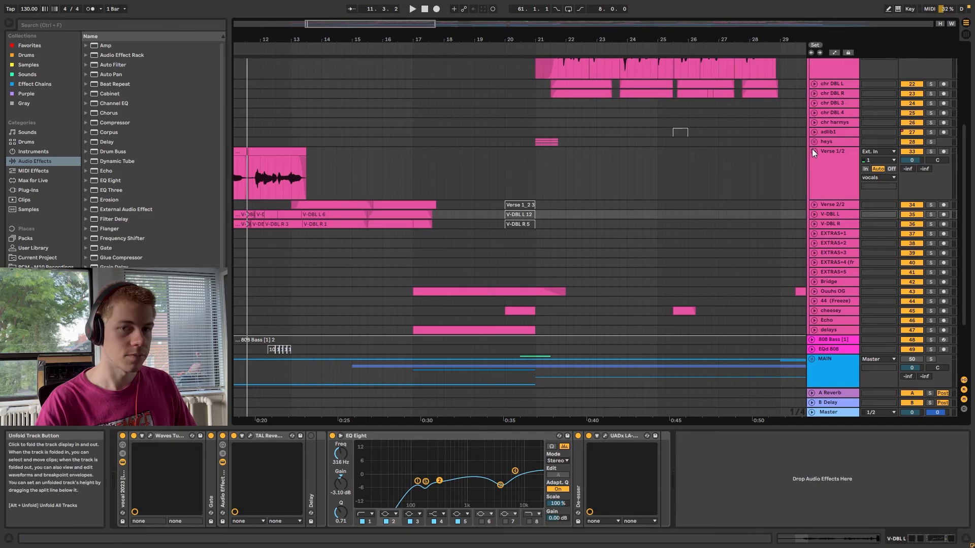
pyautogui.click(813, 152)
pyautogui.scroll(-2, 451, 205)
pyautogui.hscroll(-1, 456, 204)
pyautogui.click(814, 211)
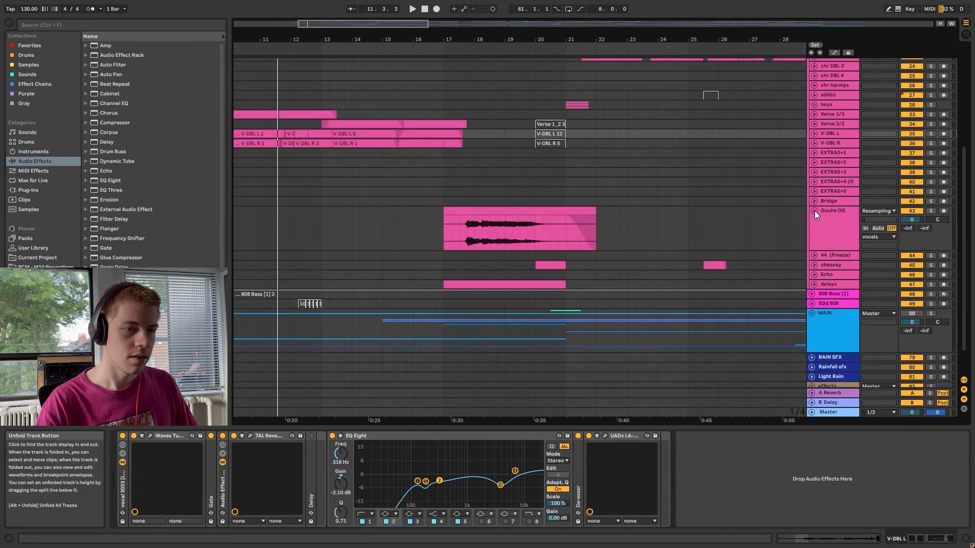
# Solo the Ouuhs OG track and play its first clip from bar 17.3.1
pyautogui.click(466, 229)
pyautogui.scroll(5, 468, 229)
pyautogui.click(424, 225)
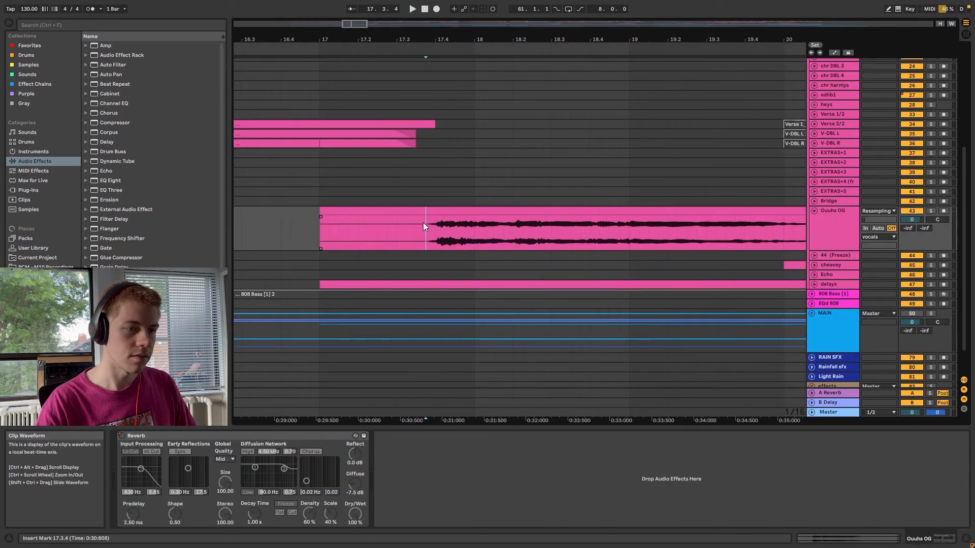
pyautogui.scroll(-5, 442, 226)
pyautogui.moveTo(459, 41); pyautogui.dragTo(459, 62)
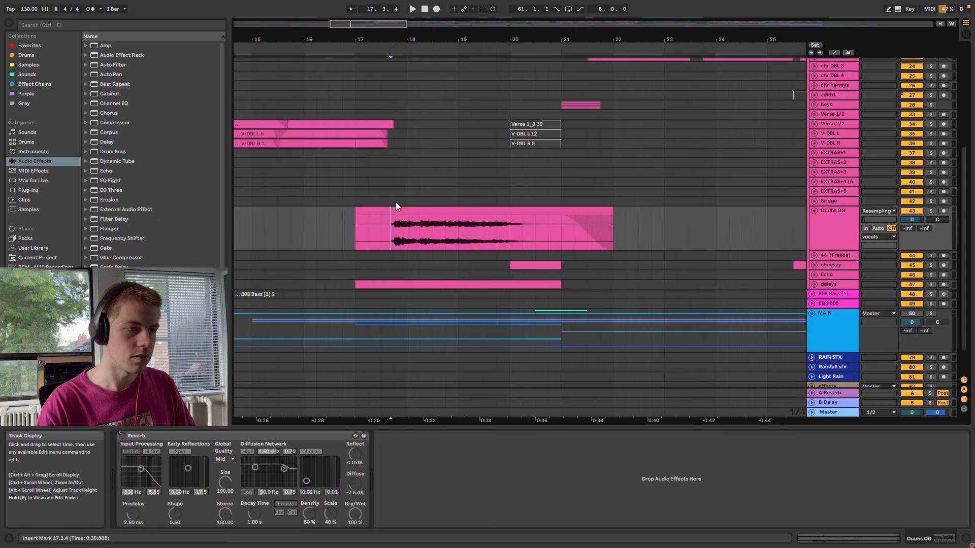
pyautogui.click(389, 227)
pyautogui.press('space')
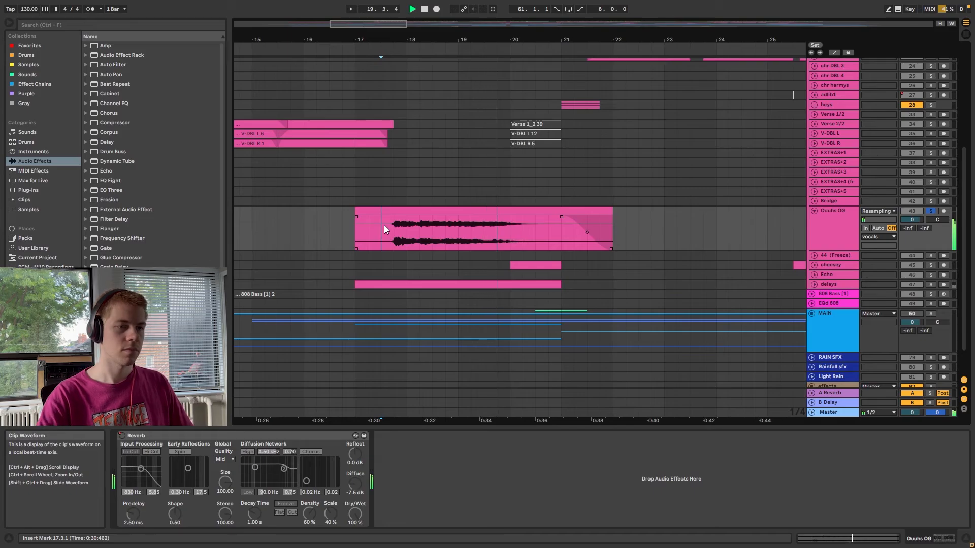
pyautogui.press('space')
# Open the first Ouuhs OG clip's detail view and place the insert marker at bar 17.3.1
pyautogui.doubleClick(359, 224)
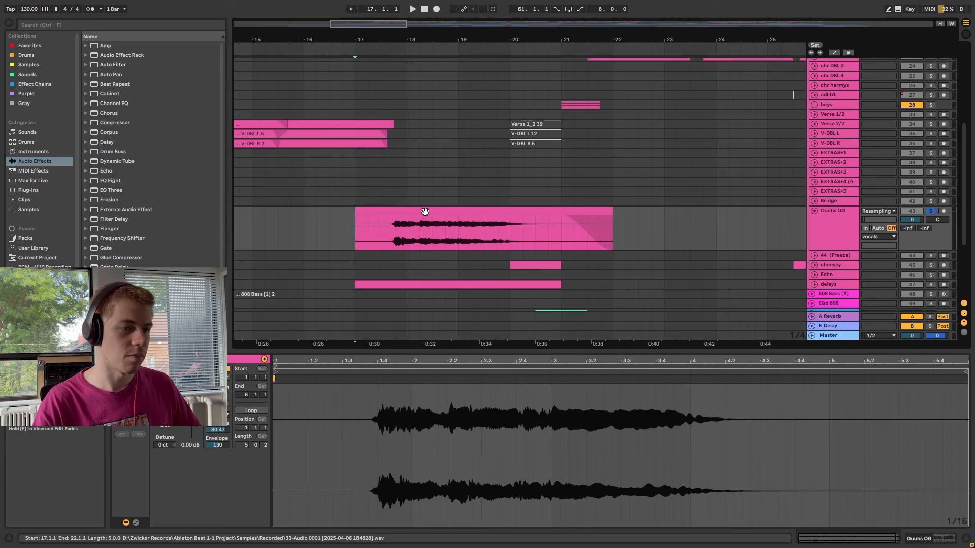
pyautogui.click(393, 227)
pyautogui.scroll(-2, 398, 227)
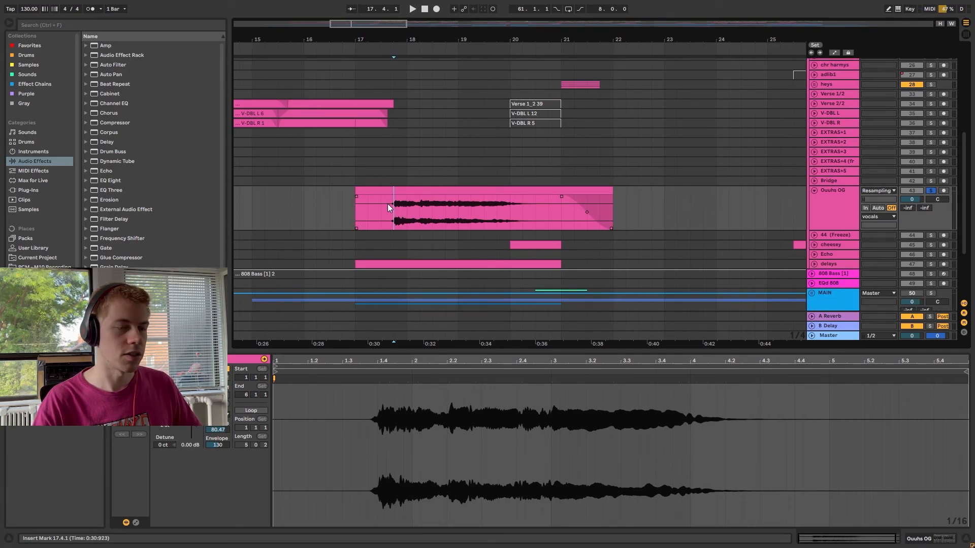
pyautogui.click(384, 202)
pyautogui.hscroll(2, 385, 203)
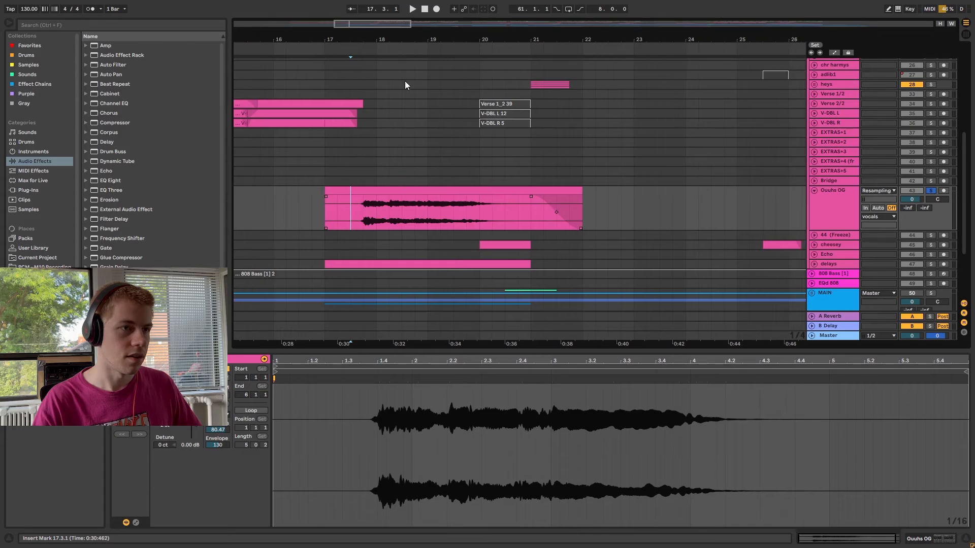
pyautogui.scroll(3, 421, 152)
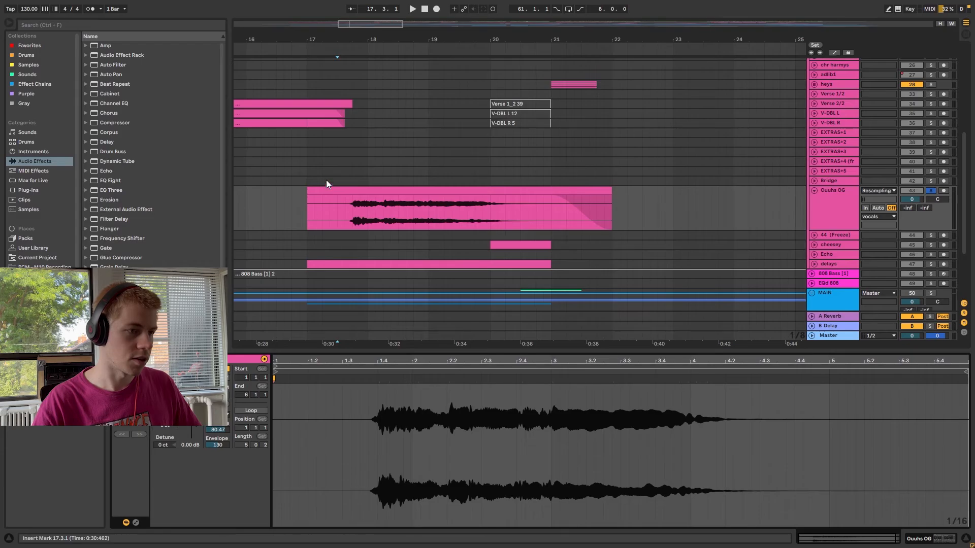
# Play the soloed Ouuhs OG clip from the point where its waveform begins, and stop playback
pyautogui.click(352, 211)
pyautogui.press('space')
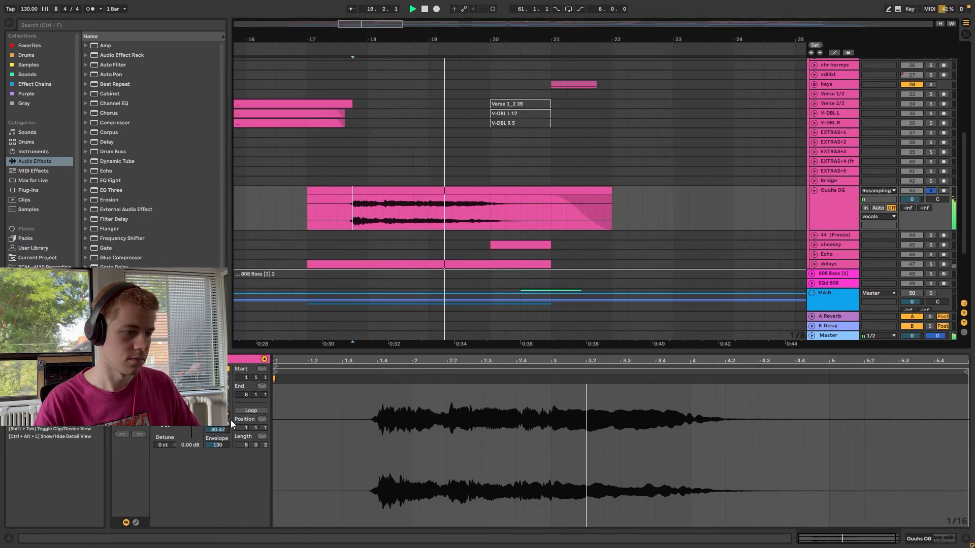
pyautogui.press('space')
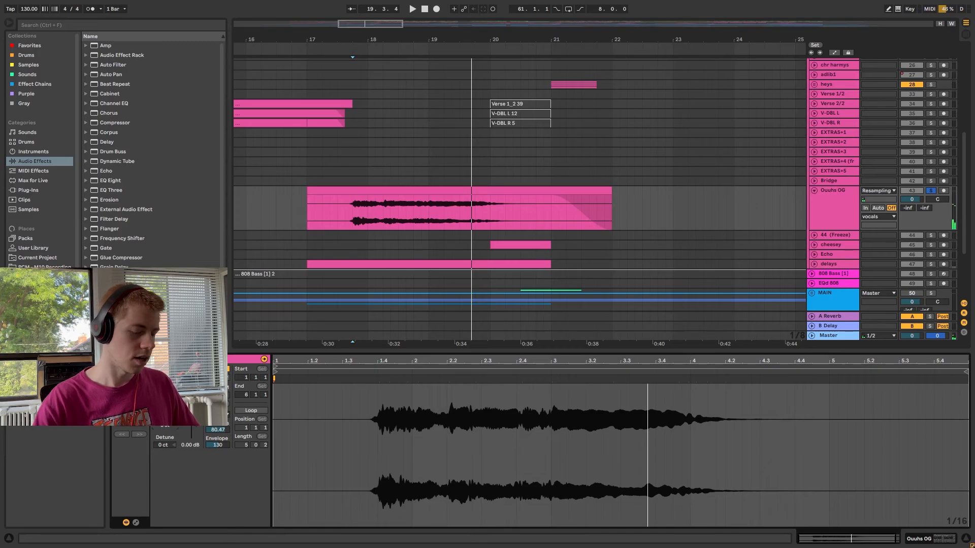
# Return the insert marker to bar 17.3.1, show the Ouuhs OG track's Reverb device and play the clip again
pyautogui.click(337, 208)
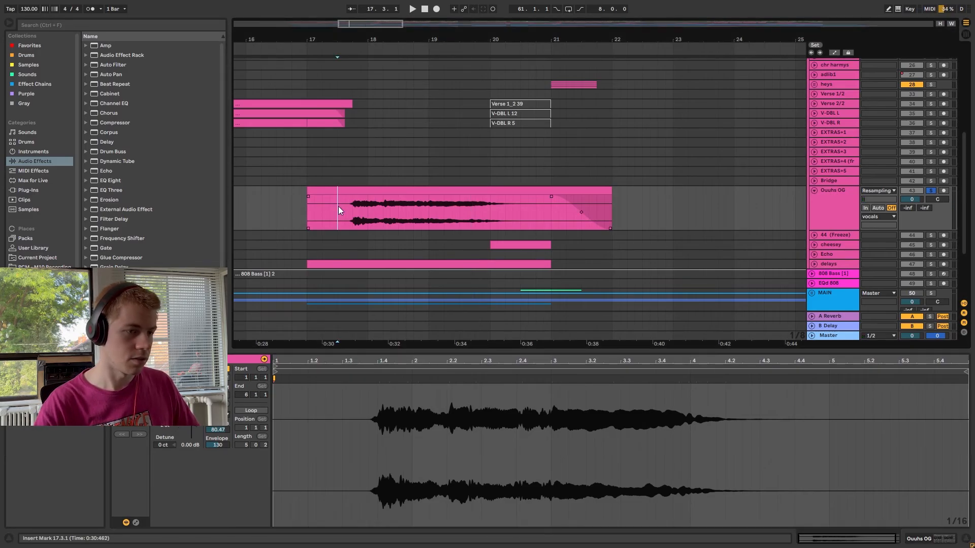
pyautogui.hotkey('shift', 'Tab')
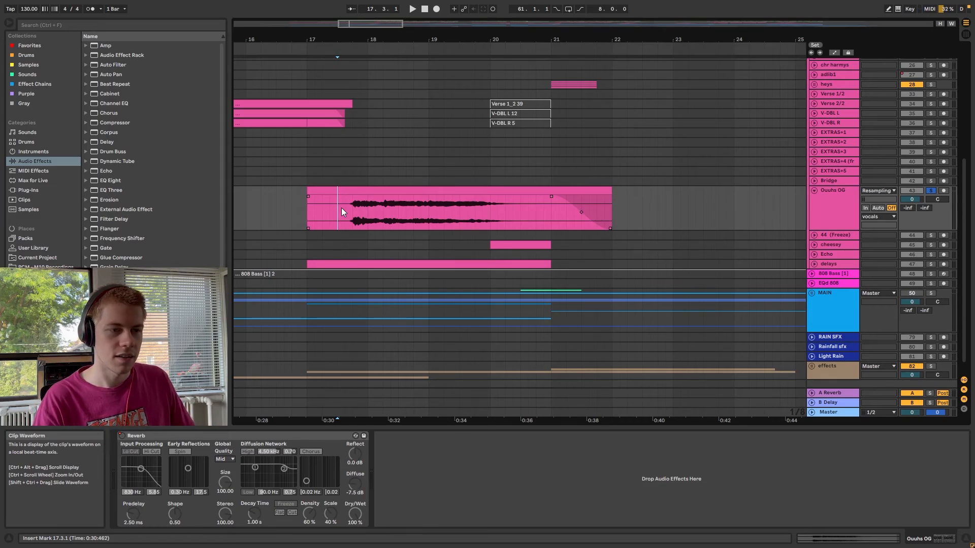
pyautogui.press('space')
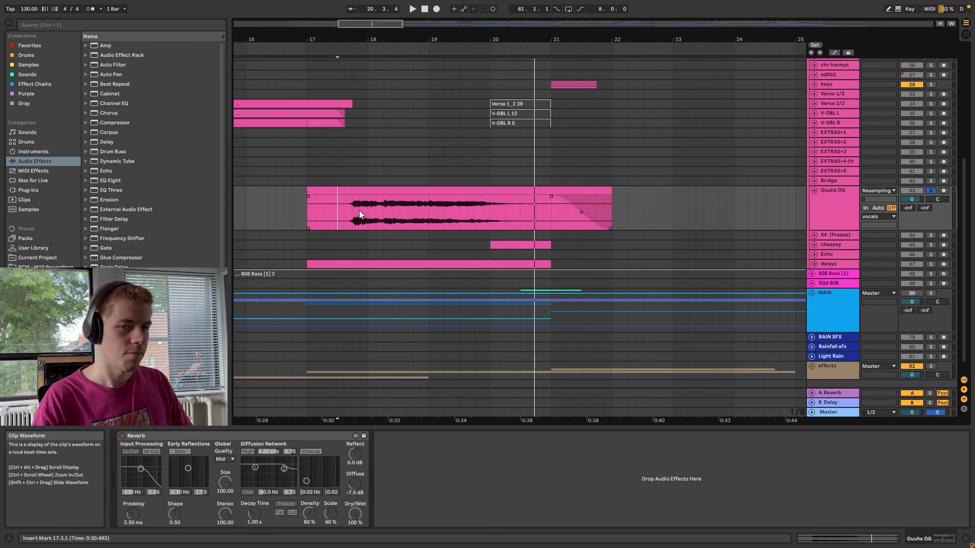
# Unsolo and fold the Ouuhs OG track, and unfold the delays track
pyautogui.scroll(1, 352, 211)
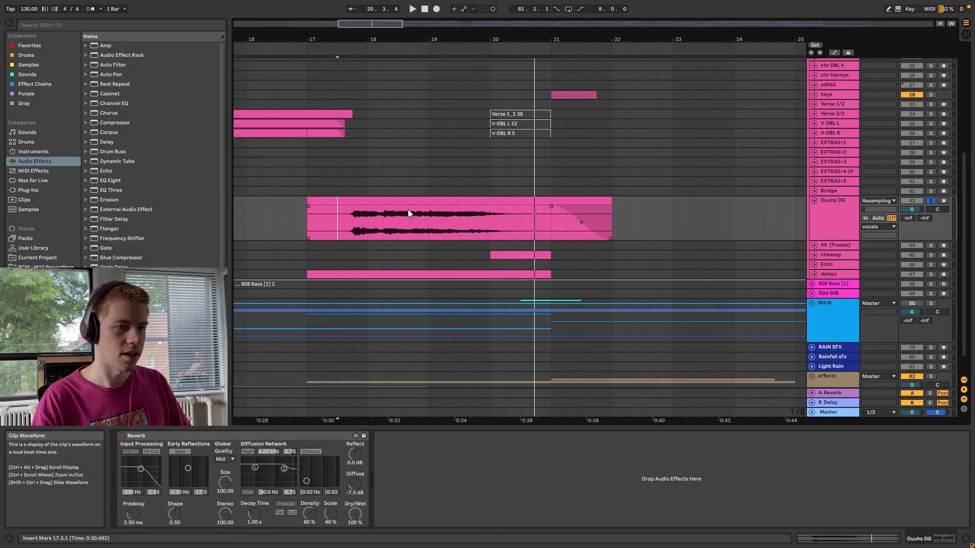
pyautogui.scroll(-4, 407, 209)
pyautogui.click(814, 201)
pyautogui.click(813, 217)
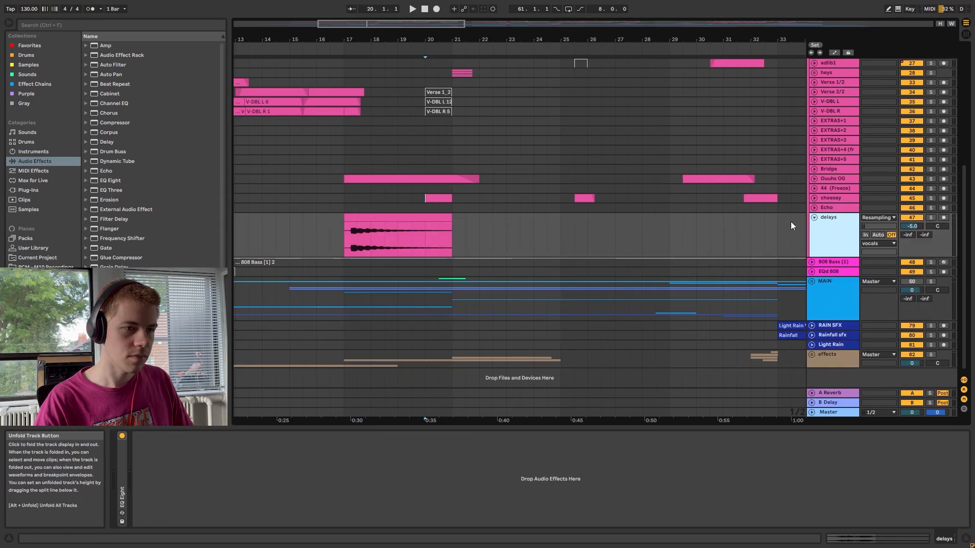
# Place the insert marker at the start of the delays clip at bar 17.1.1
pyautogui.scroll(4, 343, 236)
pyautogui.click(346, 236)
pyautogui.hscroll(-1, 355, 231)
pyautogui.moveTo(431, 40); pyautogui.dragTo(426, 80)
pyautogui.scroll(7, 409, 249)
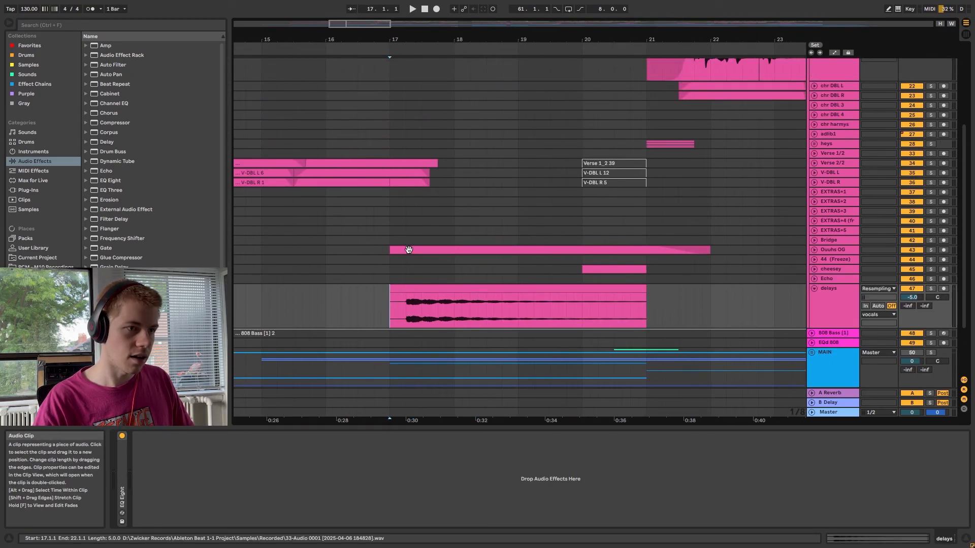
pyautogui.hscroll(-3, 410, 250)
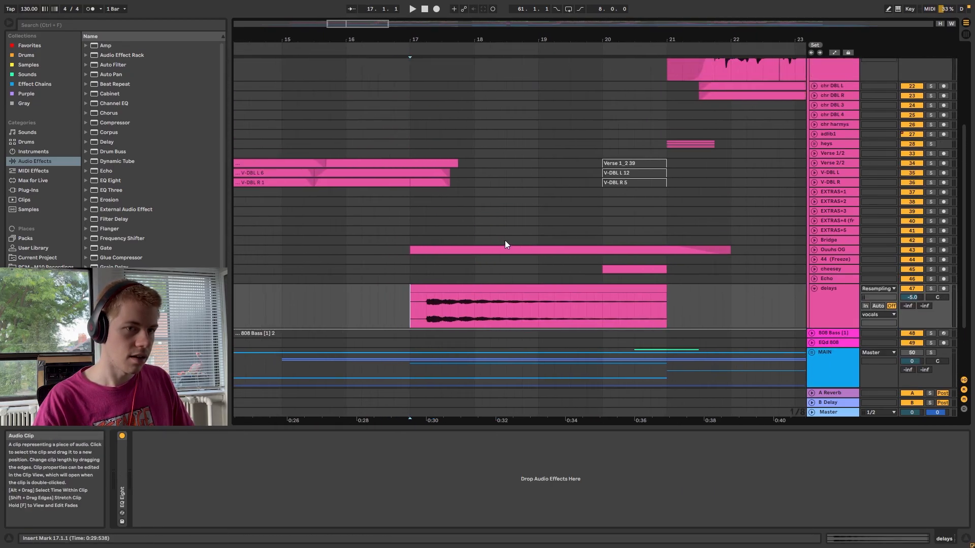
# Unfold the Verse 2/2 track and solo it together with the delays track
pyautogui.click(812, 163)
pyautogui.scroll(-2, 701, 213)
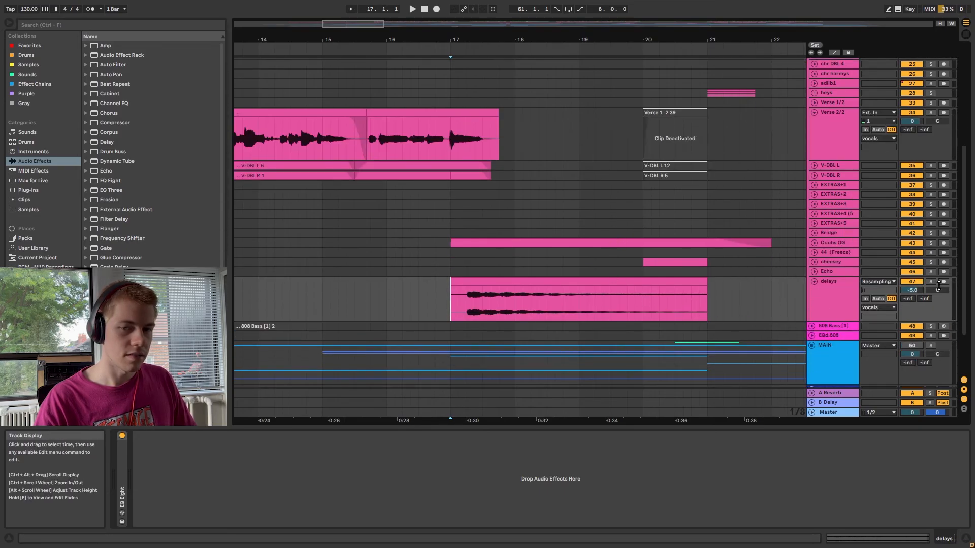
pyautogui.click(932, 282)
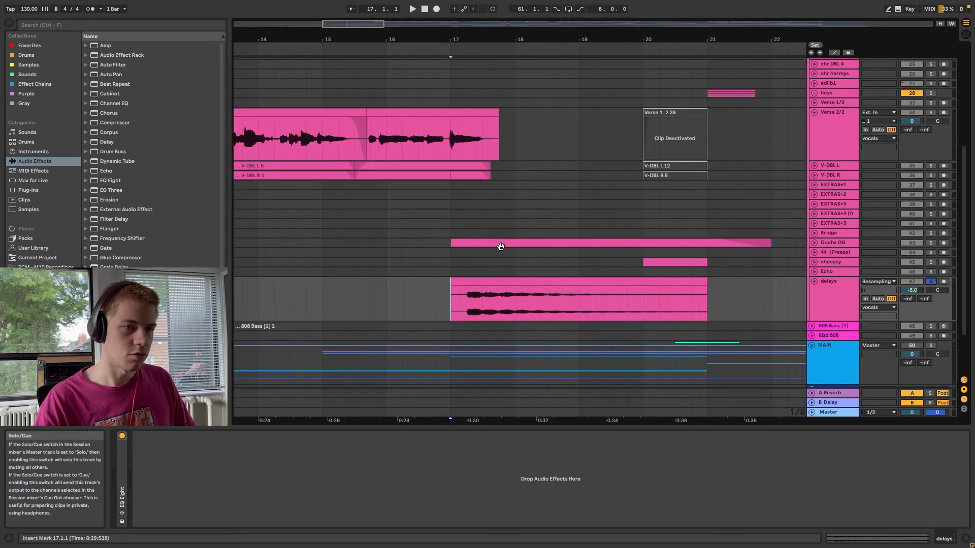
pyautogui.click(468, 283)
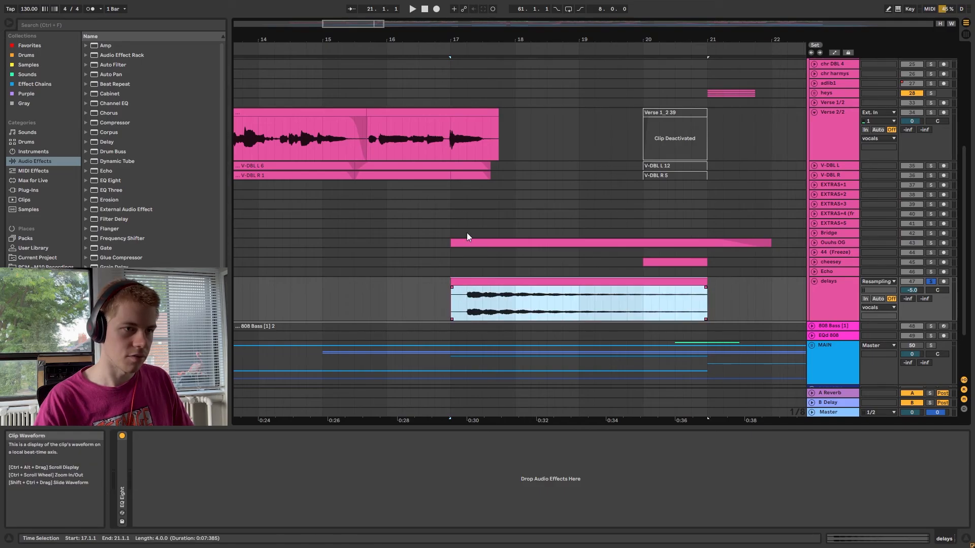
pyautogui.click(931, 114)
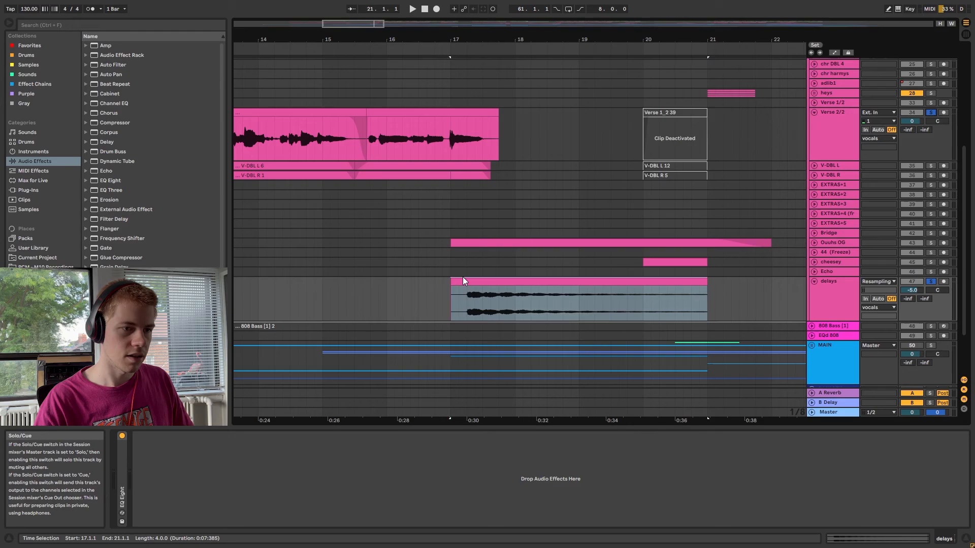
# Play the soloed Verse 2/2 and delays tracks from bar 16.1.1, unsolo them and stop playback
pyautogui.click(393, 285)
pyautogui.press('space')
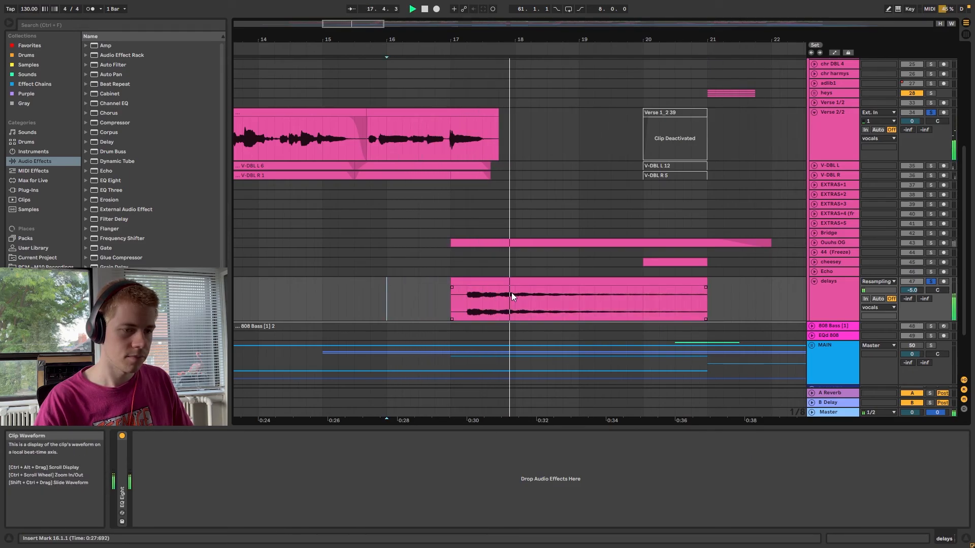
pyautogui.click(455, 300)
pyautogui.scroll(-1, 463, 304)
pyautogui.hscroll(1, 463, 303)
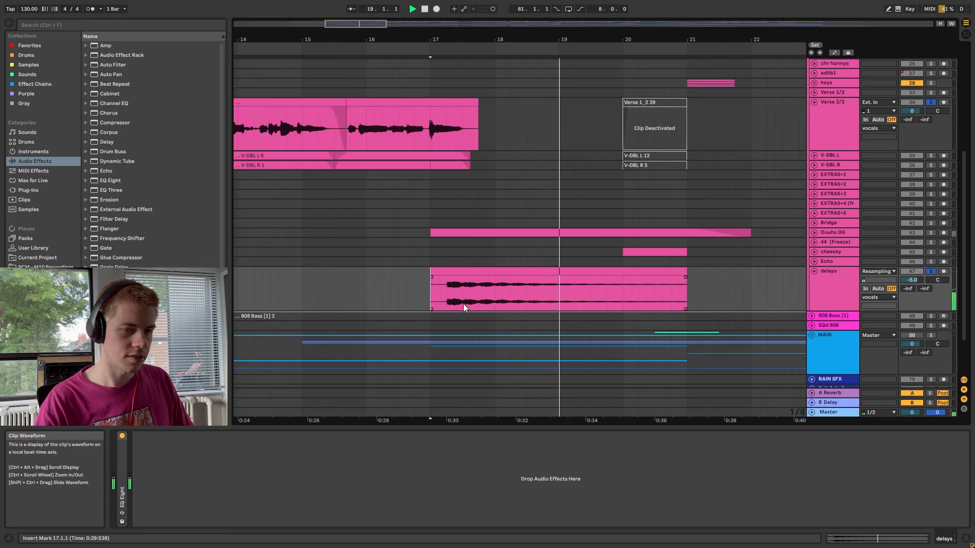
pyautogui.press('s')
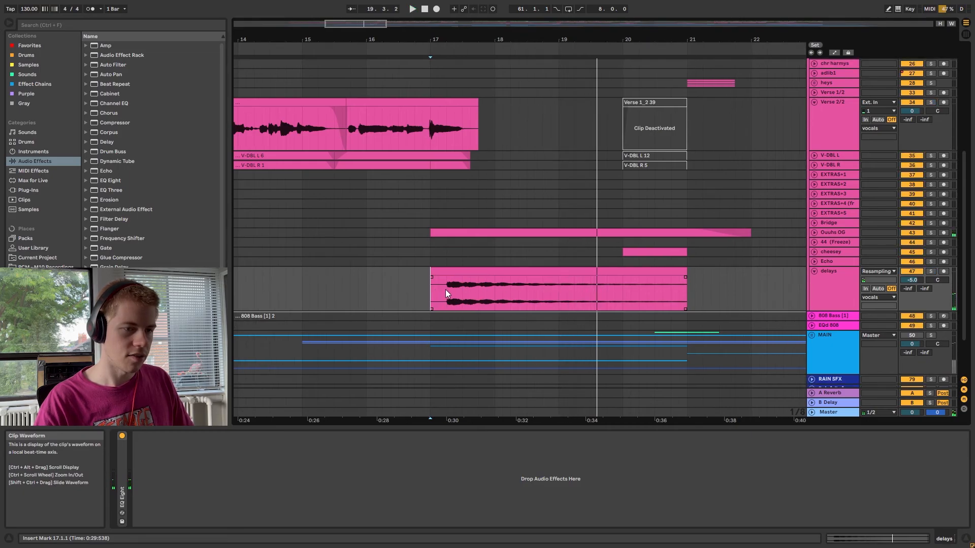
pyautogui.press('space')
# Place the insert marker on the Verse 2/2 clip at bar 17.1.1 and fold the delays track
pyautogui.click(460, 271)
pyautogui.click(431, 135)
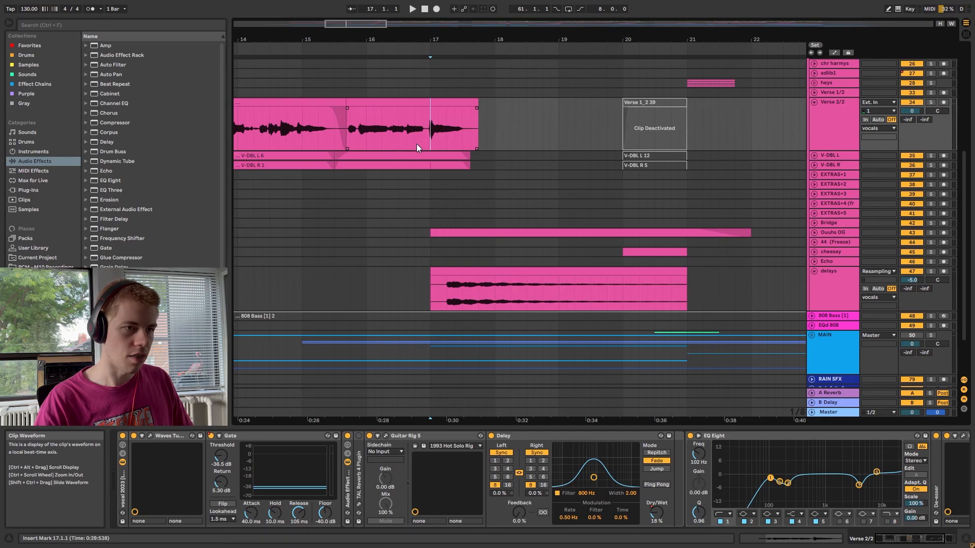
pyautogui.click(814, 272)
pyautogui.scroll(-4, 561, 185)
pyautogui.scroll(3, 561, 189)
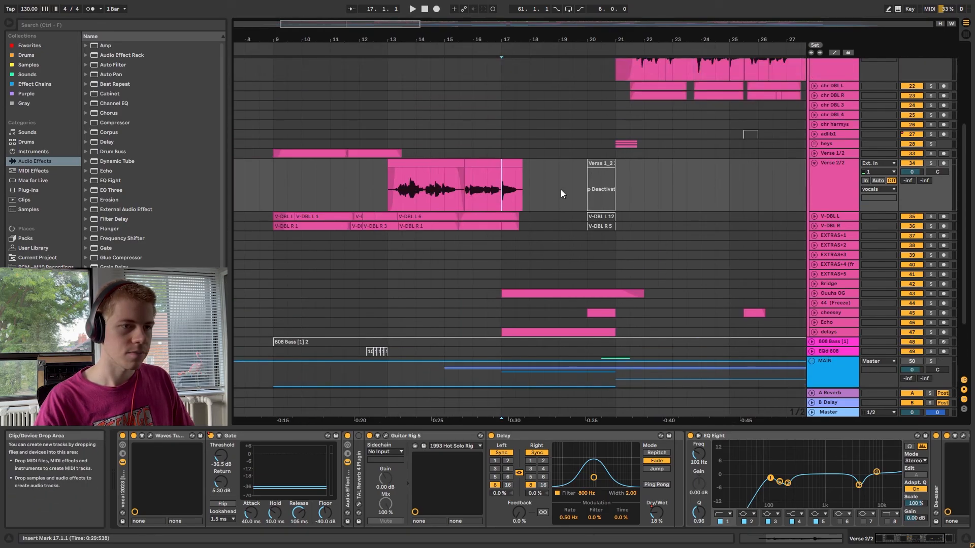
pyautogui.hscroll(2, 560, 191)
pyautogui.scroll(3, 492, 206)
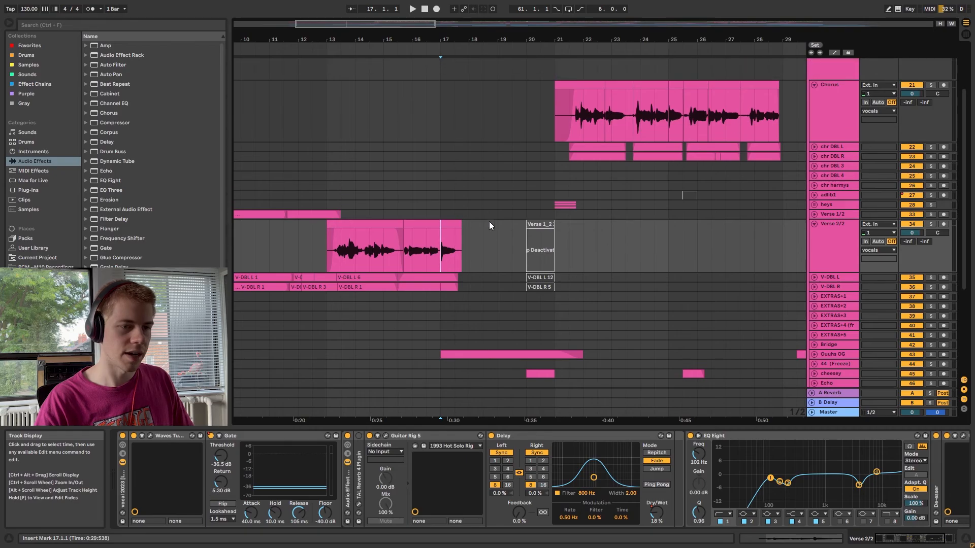
pyautogui.scroll(3, 495, 223)
pyautogui.scroll(-3, 507, 207)
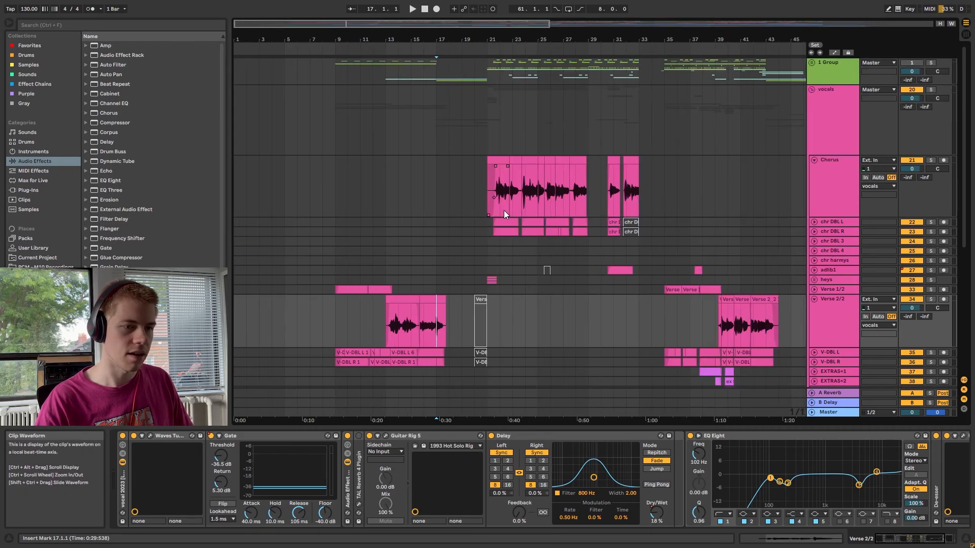
# Fold the Verse 2/2 track and unfold the EXTRAS 1, 2 and 3 tracks around bars 38 to 40
pyautogui.scroll(-3, 503, 210)
pyautogui.scroll(-1, 471, 251)
pyautogui.click(812, 206)
pyautogui.scroll(-3, 541, 231)
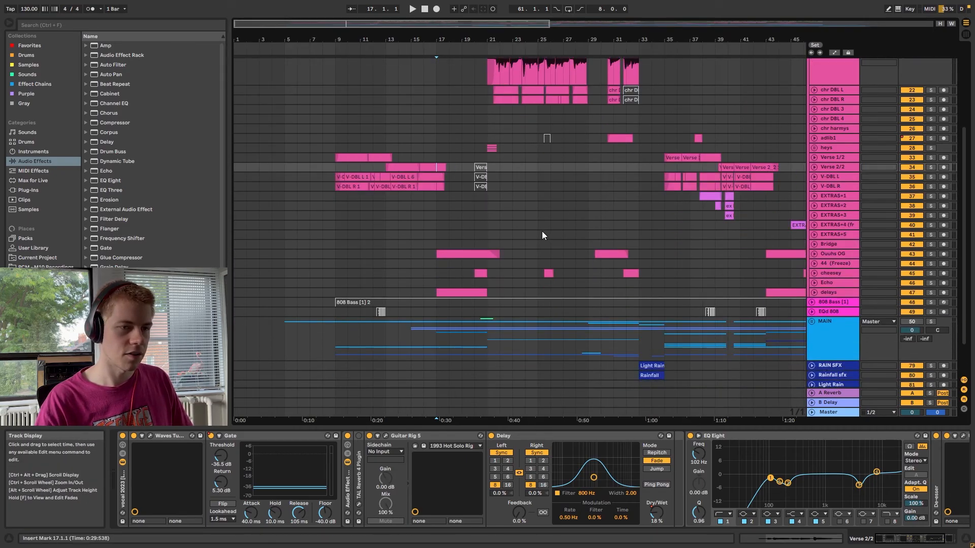
pyautogui.moveTo(563, 41); pyautogui.dragTo(361, 44)
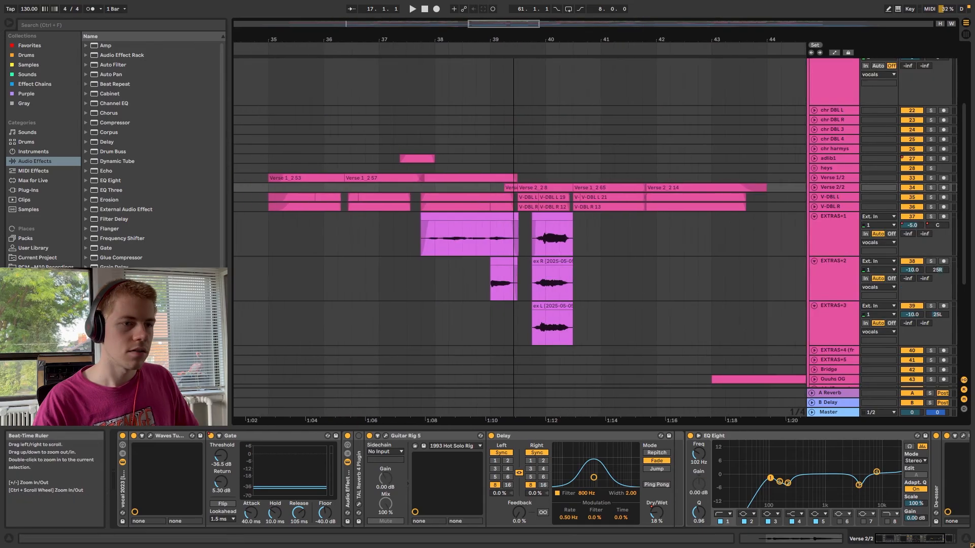
# Solo the vocals group and play it from bar 37.3.1, with the insert marker then moved to bar 38.1.1
pyautogui.scroll(4, 446, 143)
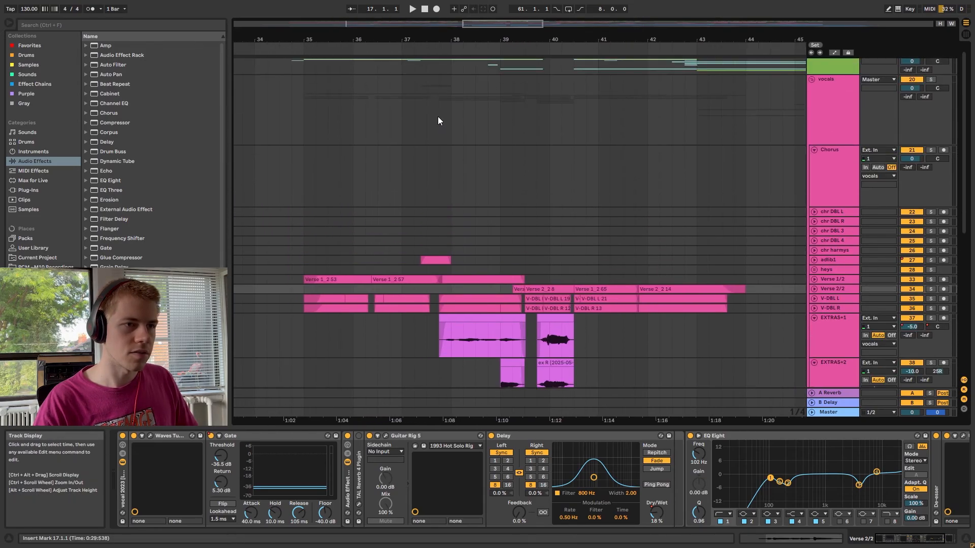
pyautogui.click(438, 118)
pyautogui.click(426, 101)
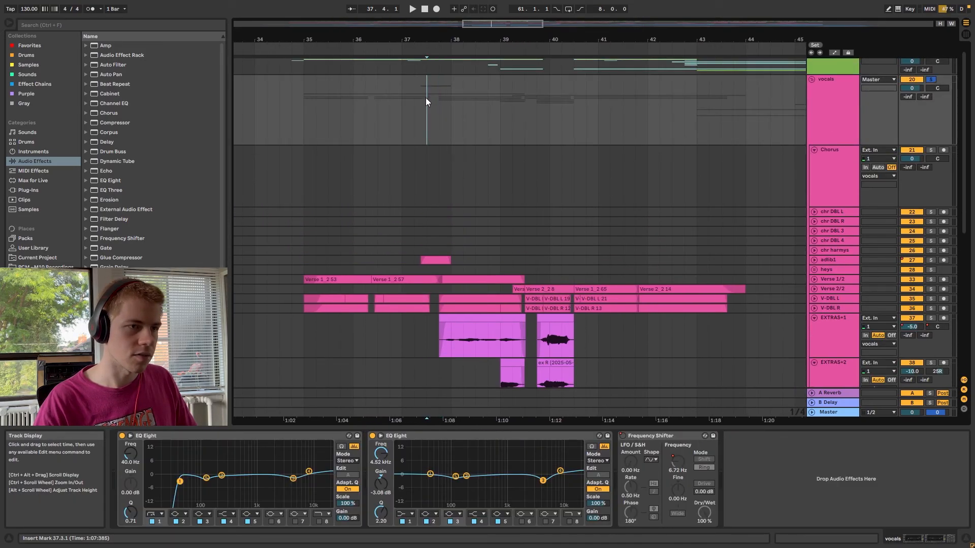
pyautogui.press('space')
pyautogui.click(454, 111)
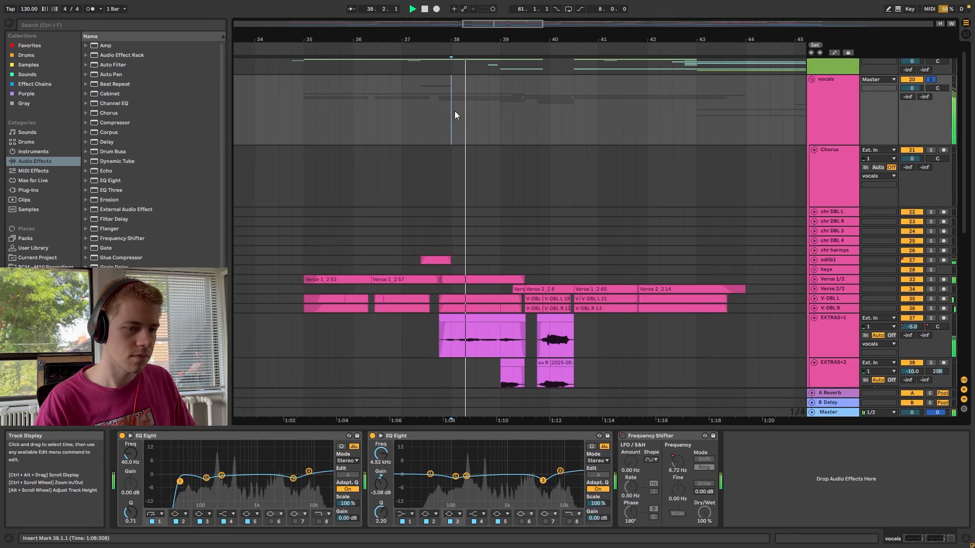
pyautogui.scroll(-3, 540, 175)
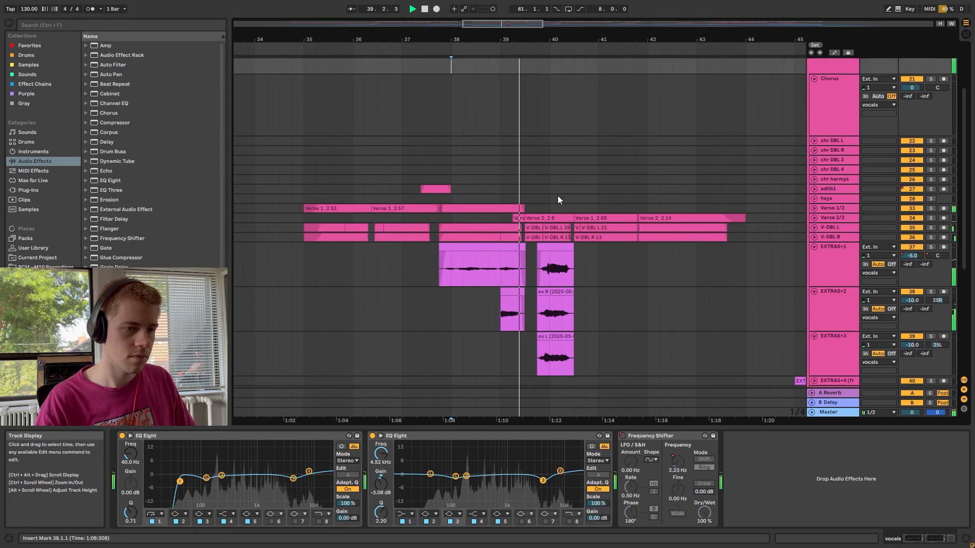
pyautogui.scroll(-2, 528, 167)
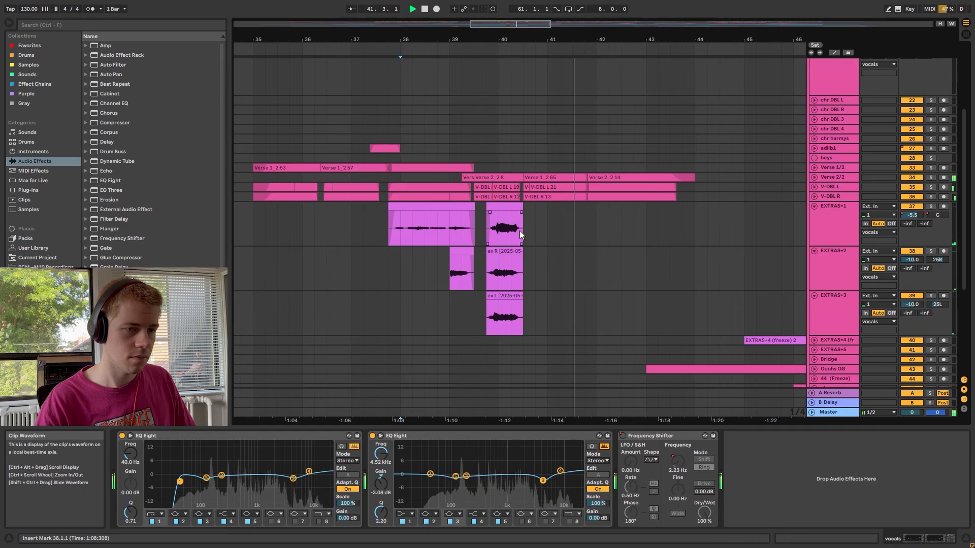
# Stop playback, place the insert marker on the vocals group at bar 39.1.1 and examine its Frequency Shifter
pyautogui.moveTo(463, 44); pyautogui.dragTo(463, 86)
pyautogui.scroll(3, 432, 125)
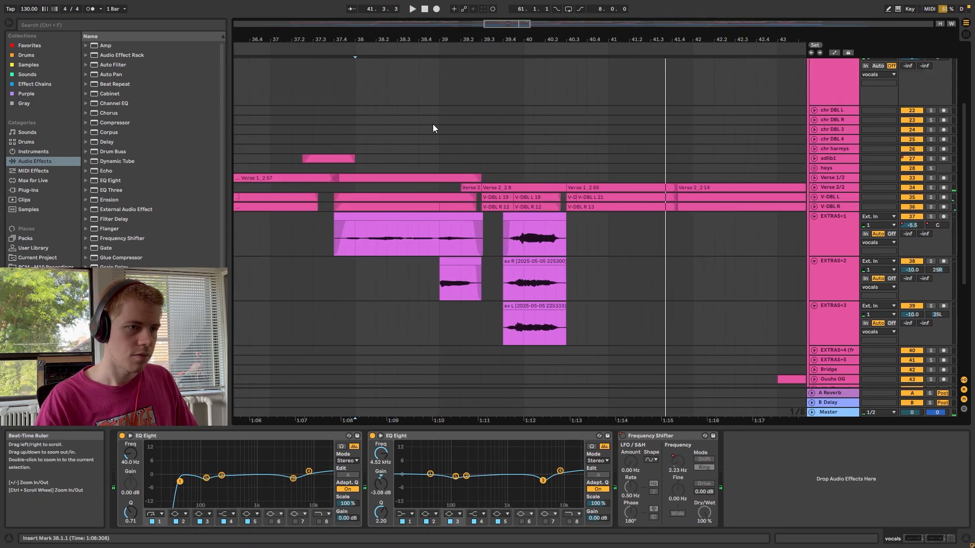
pyautogui.click(443, 73)
pyautogui.scroll(1, 449, 116)
pyautogui.hscroll(-1, 470, 138)
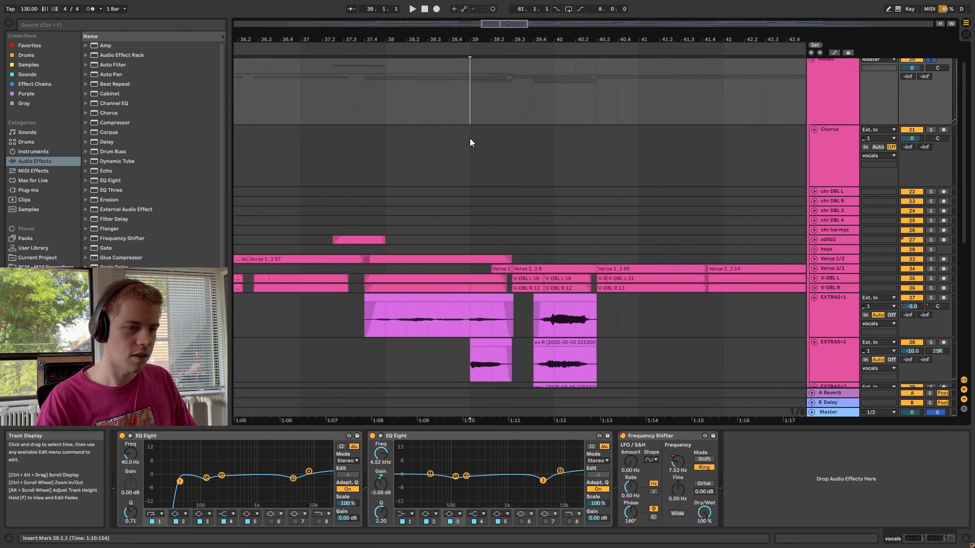
pyautogui.scroll(-1, 474, 130)
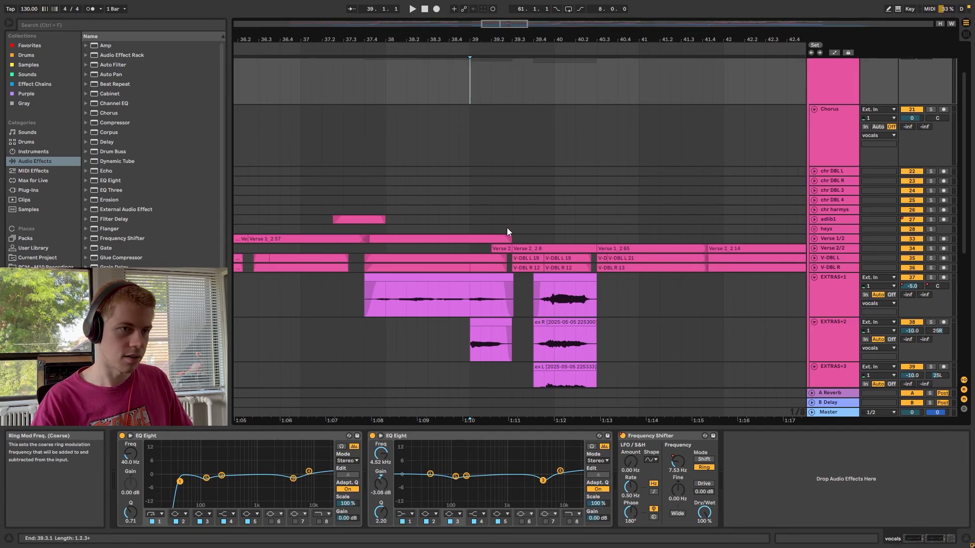
# Show automation and display the vocals group's Frequency Shifter envelopes, first Device On and then Ring Mod Frequency
pyautogui.keyDown('ctrl'); pyautogui.scroll(2, 475, 107); pyautogui.keyUp('ctrl')
pyautogui.press('a')
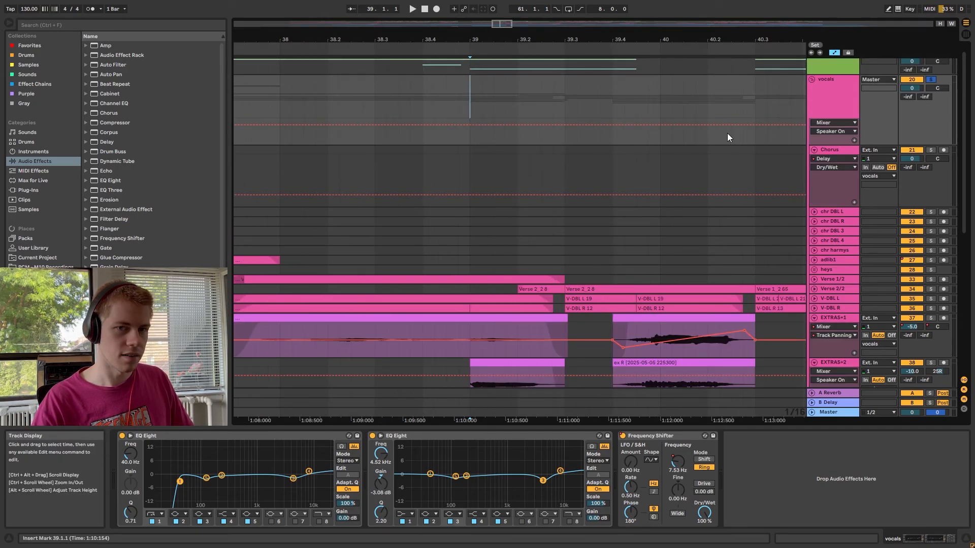
pyautogui.click(827, 122)
pyautogui.click(827, 153)
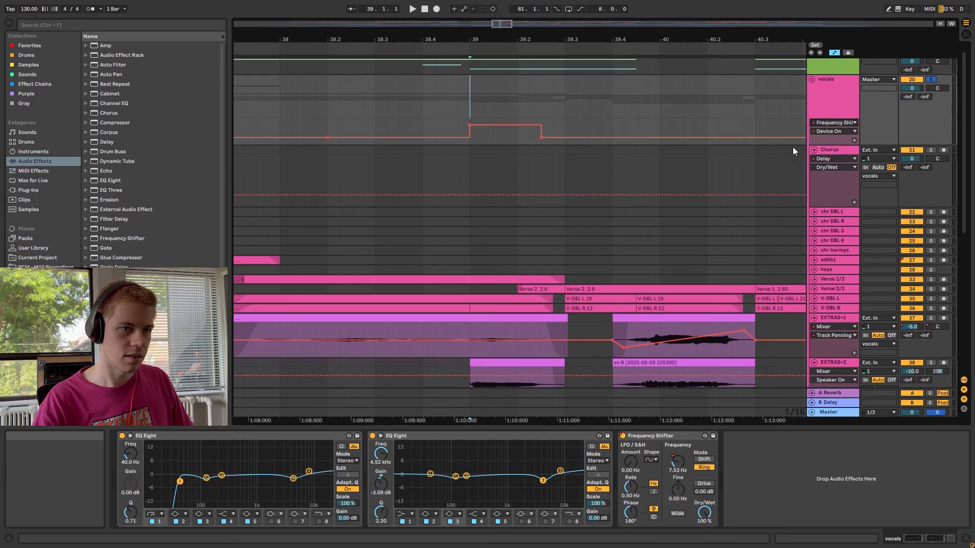
pyautogui.click(832, 131)
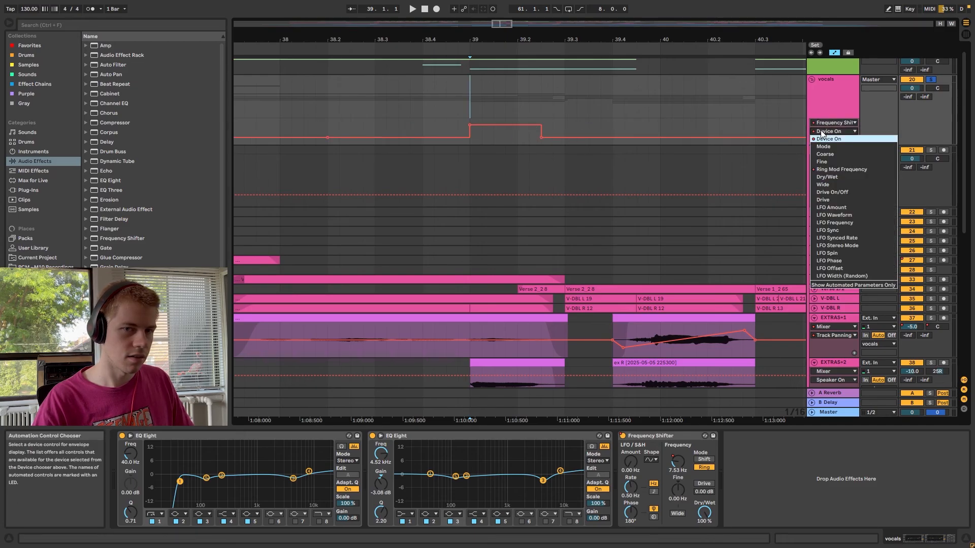
pyautogui.click(832, 177)
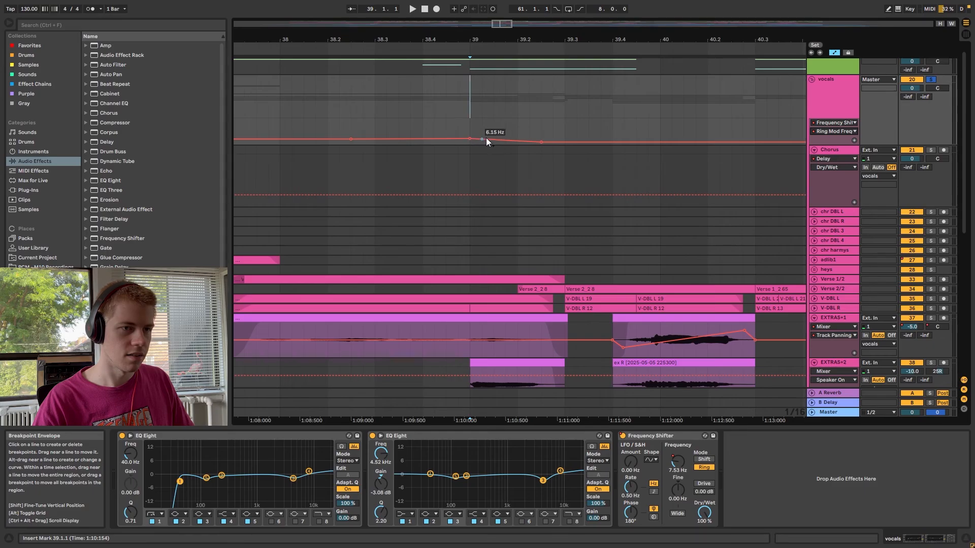
# Play the vocals group from bars 38.4.1 and 39.1.1, stop playback and hide the automation
pyautogui.click(421, 100)
pyautogui.press('space')
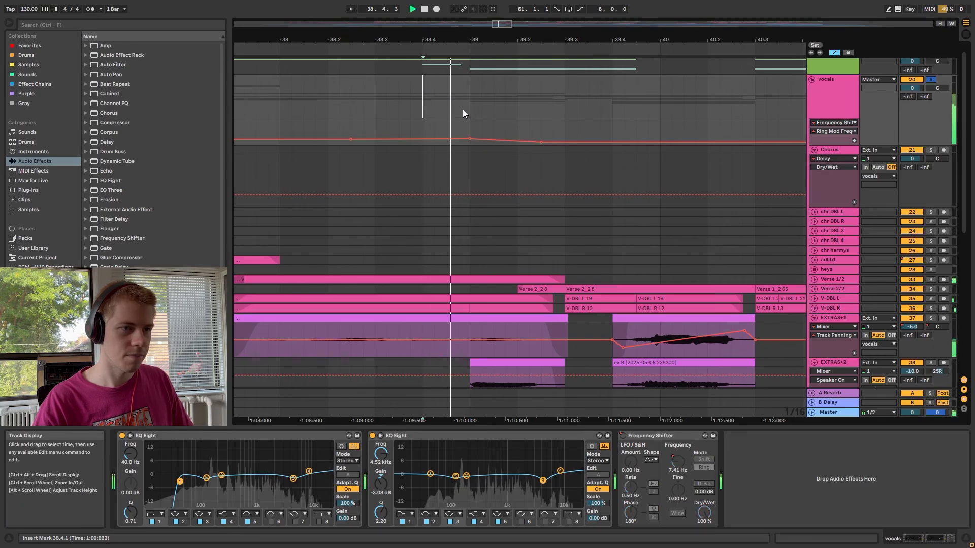
pyautogui.click(470, 102)
pyautogui.press('space')
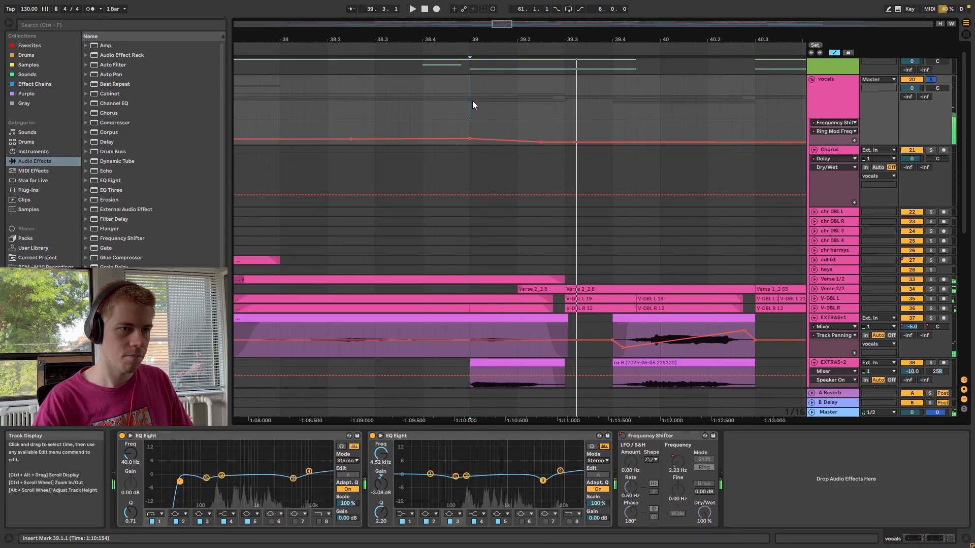
pyautogui.press('space')
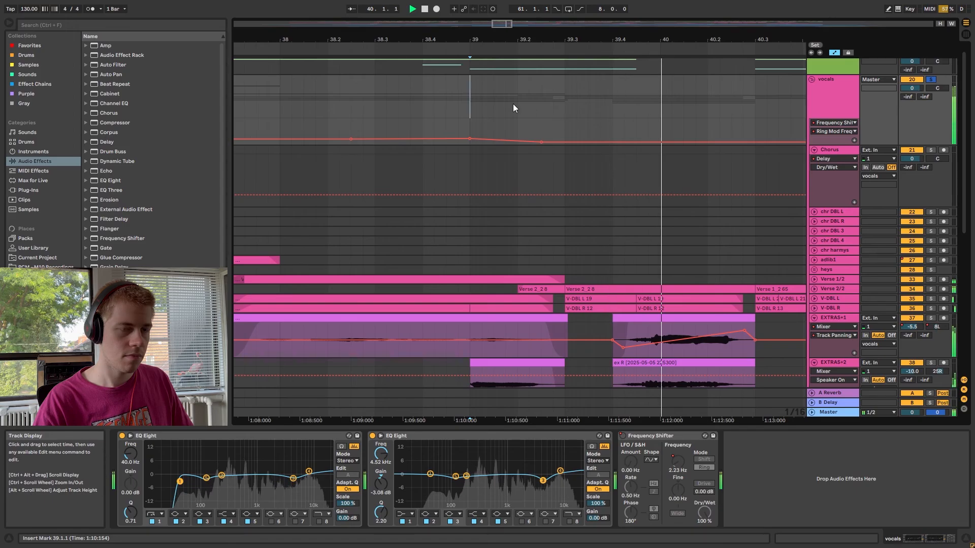
pyautogui.press('space')
pyautogui.press('a')
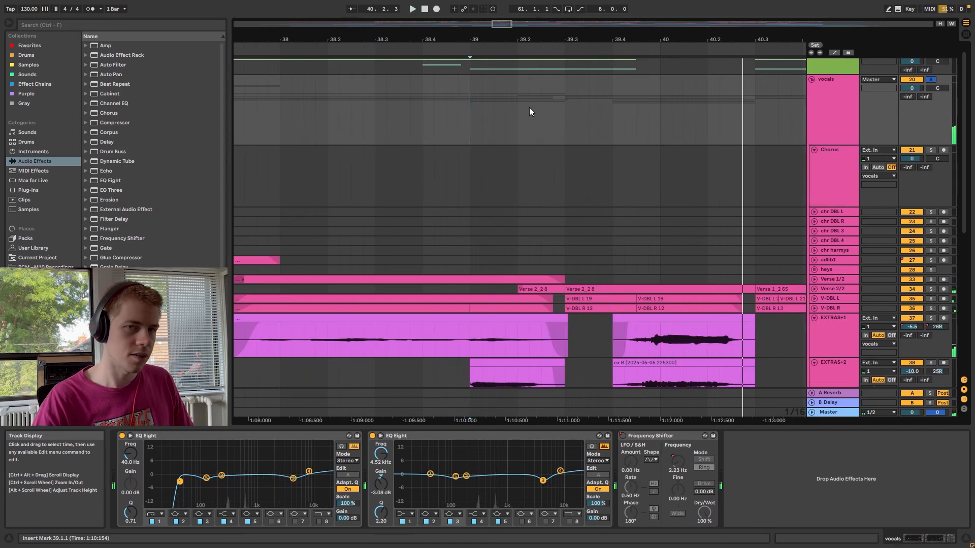
# Unsolo the vocals group and fold the EXTRAS 1, 2 and 3 tracks
pyautogui.keyDown('ctrl'); pyautogui.scroll(-4, 528, 118); pyautogui.keyUp('ctrl')
pyautogui.scroll(1, 622, 137)
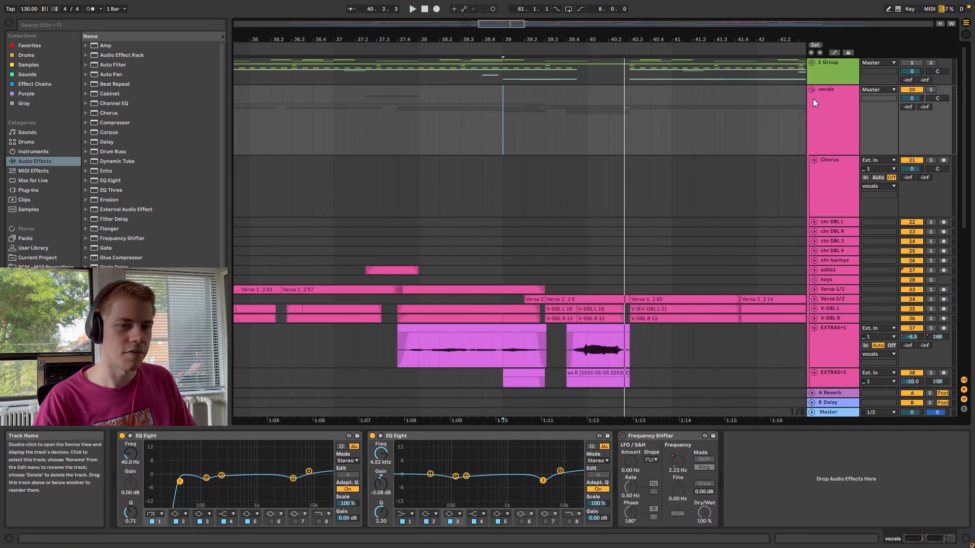
pyautogui.keyDown('ctrl'); pyautogui.scroll(-3, 572, 150); pyautogui.keyUp('ctrl')
pyautogui.scroll(-6, 589, 163)
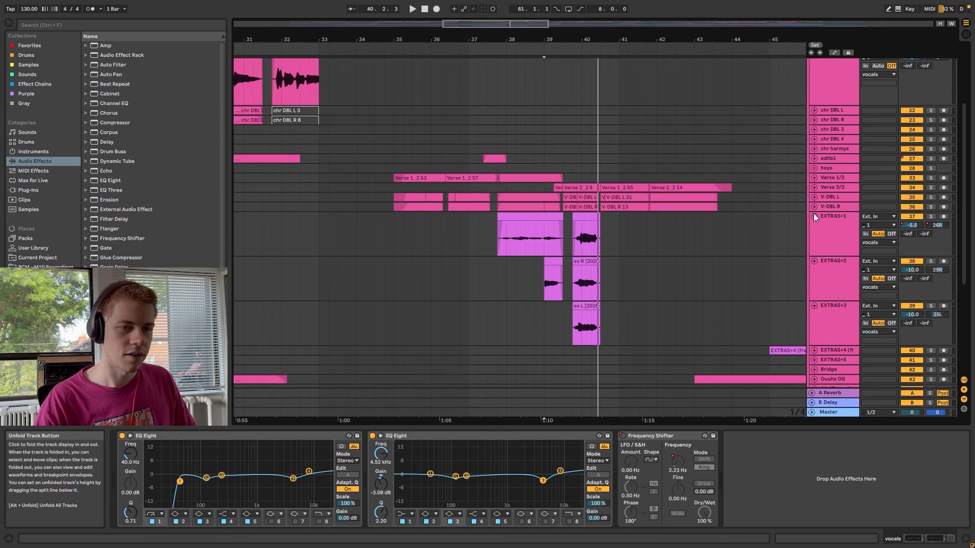
pyautogui.click(817, 227)
pyautogui.keyDown('shift'); pyautogui.click(823, 314); pyautogui.keyUp('shift')
pyautogui.click(814, 217)
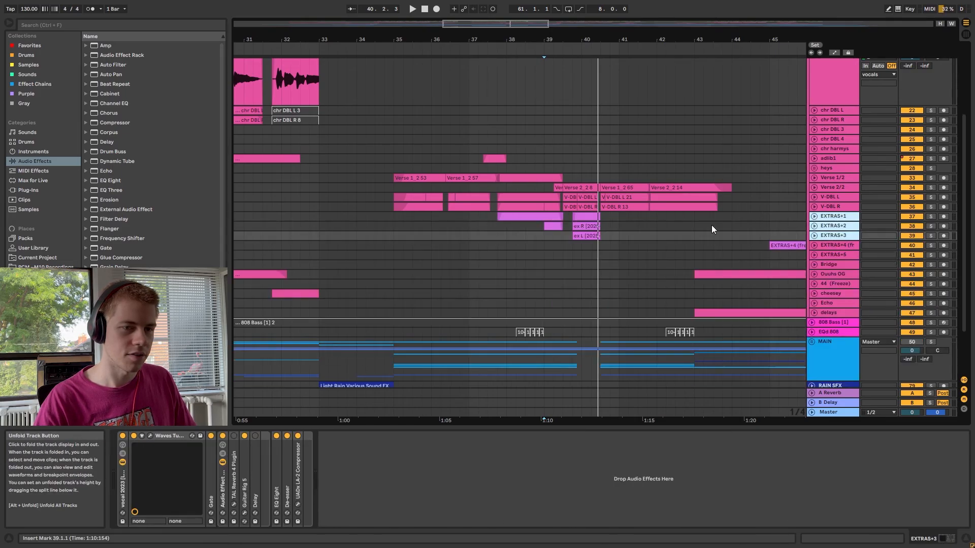
# Examine the vocal layers across the later choruses and bridge, placing the insert marker on the heys track at bar 47.3.1
pyautogui.hscroll(3, 613, 215)
pyautogui.keyDown('ctrl'); pyautogui.scroll(-4, 614, 215); pyautogui.keyUp('ctrl')
pyautogui.hscroll(3, 613, 216)
pyautogui.hscroll(3, 559, 240)
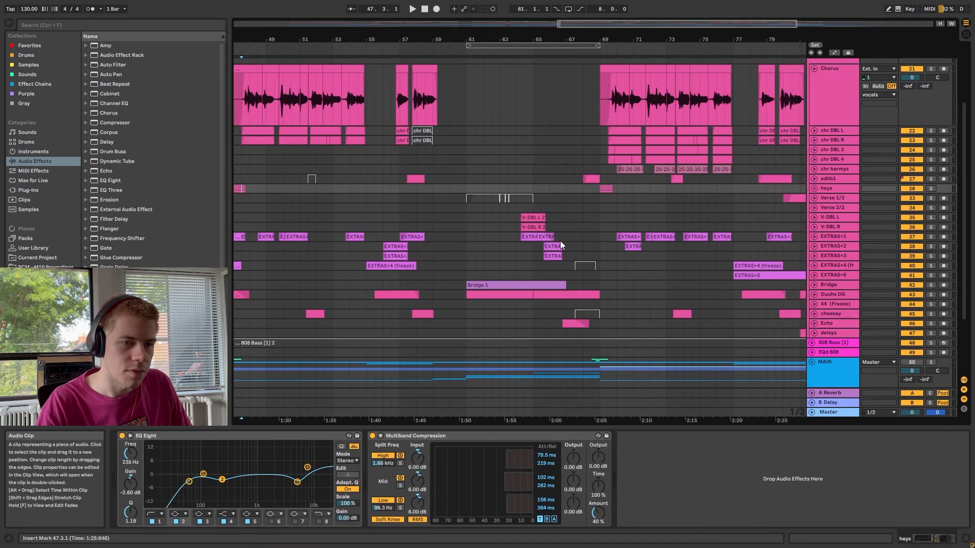
pyautogui.hscroll(5, 560, 240)
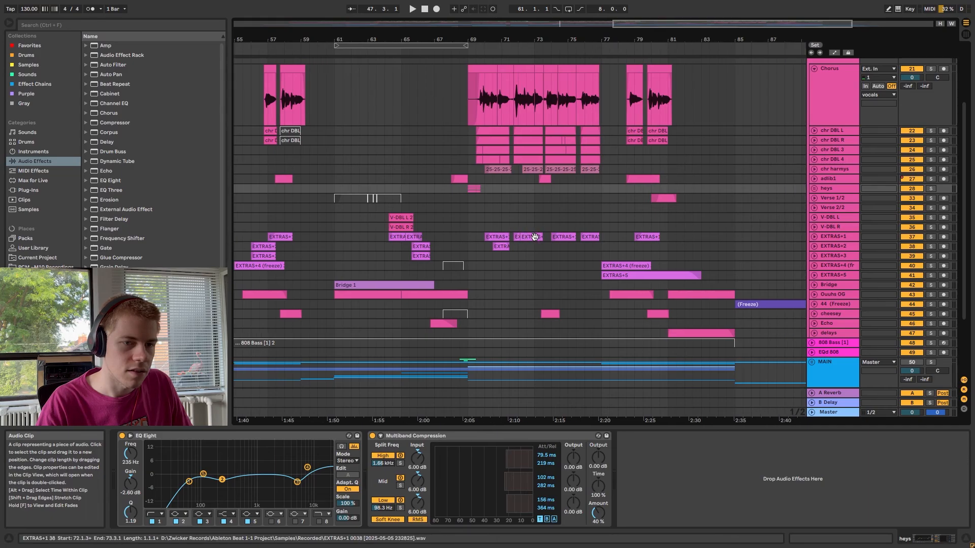
pyautogui.hscroll(1, 534, 236)
pyautogui.scroll(2, 524, 254)
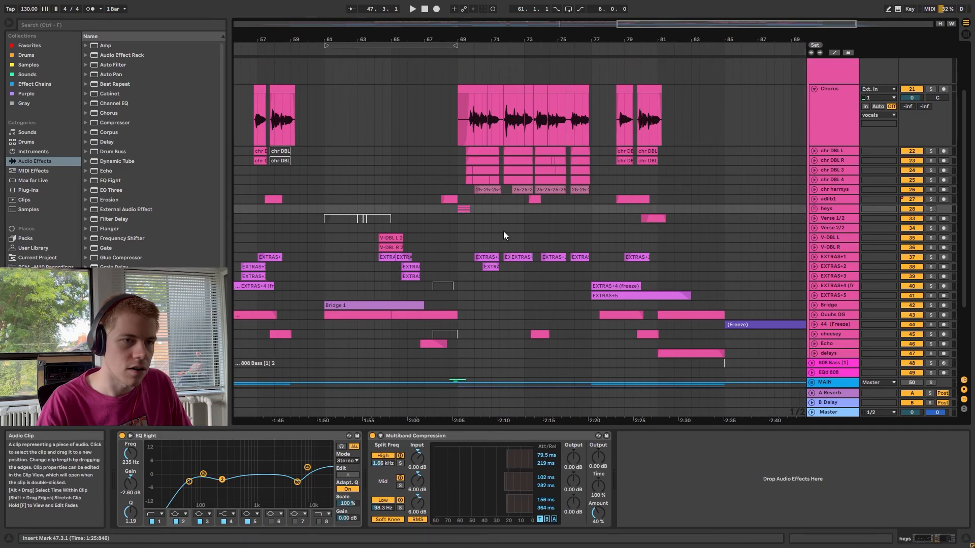
pyautogui.scroll(1, 450, 145)
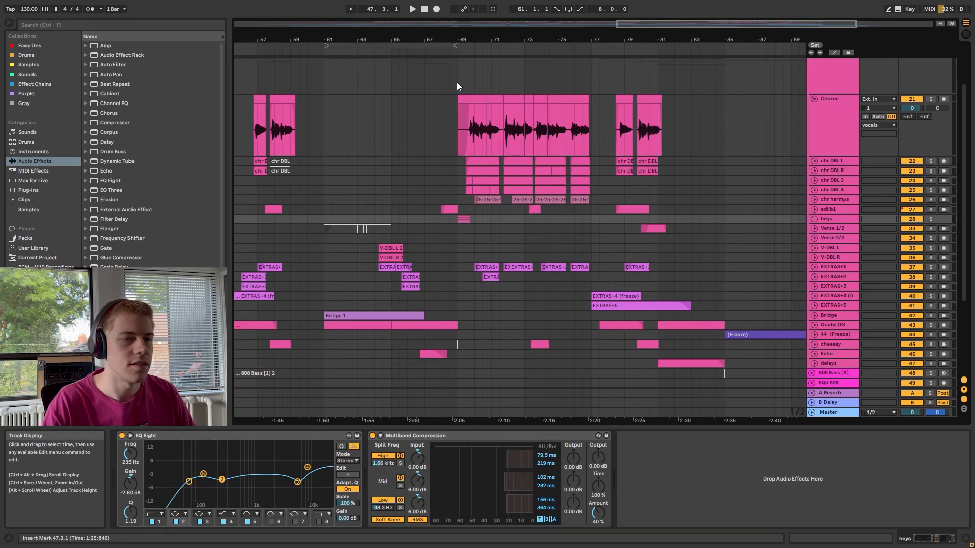
pyautogui.scroll(-6, 455, 204)
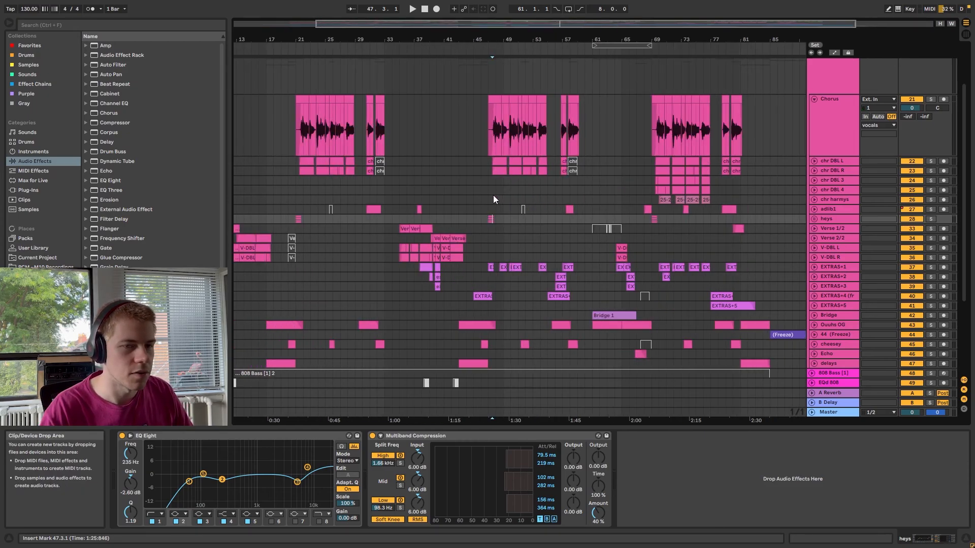
pyautogui.hscroll(-3, 493, 196)
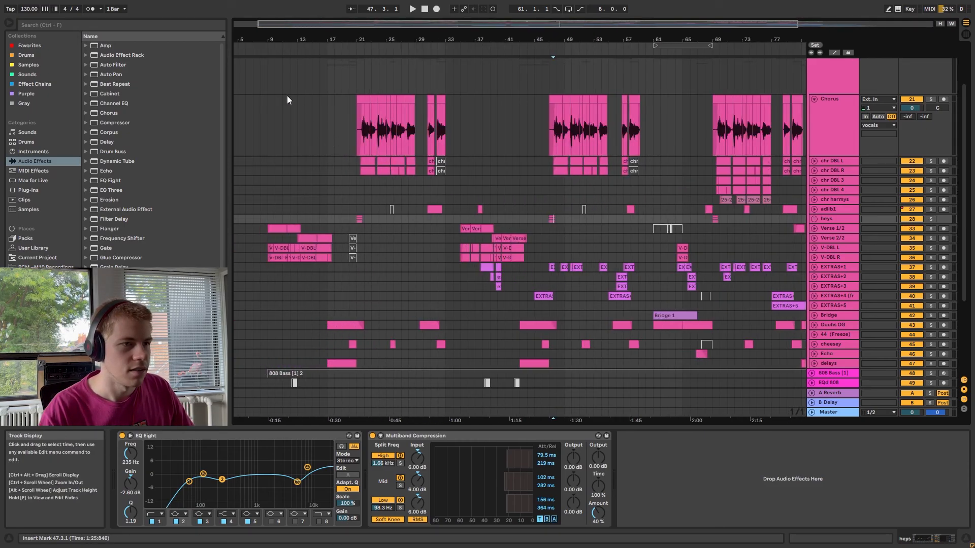
# Highlight bars 8.1.1 to 46.1.1 across the vocal tracks, then clear the selection at bar 40.1.1 on the Echo track
pyautogui.moveTo(263, 103); pyautogui.dragTo(540, 369)
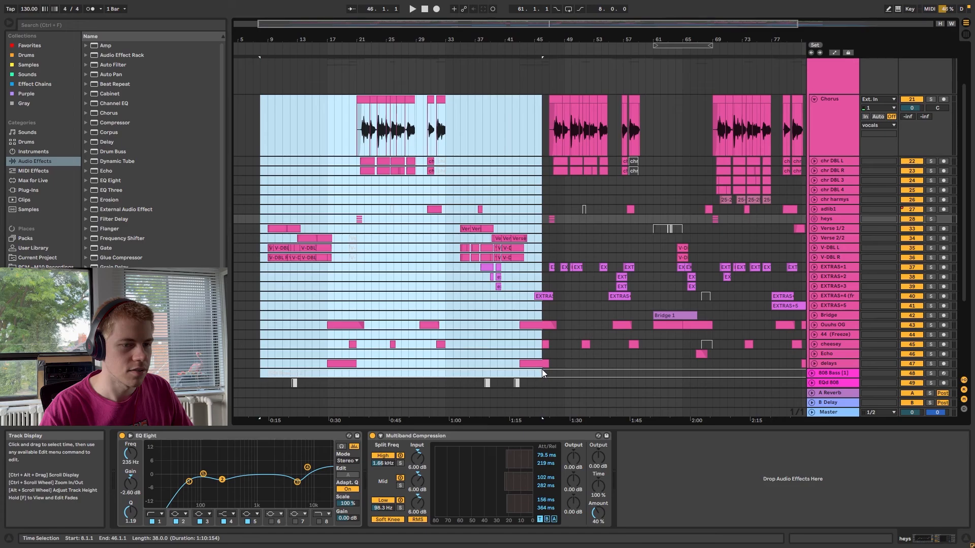
pyautogui.click(499, 354)
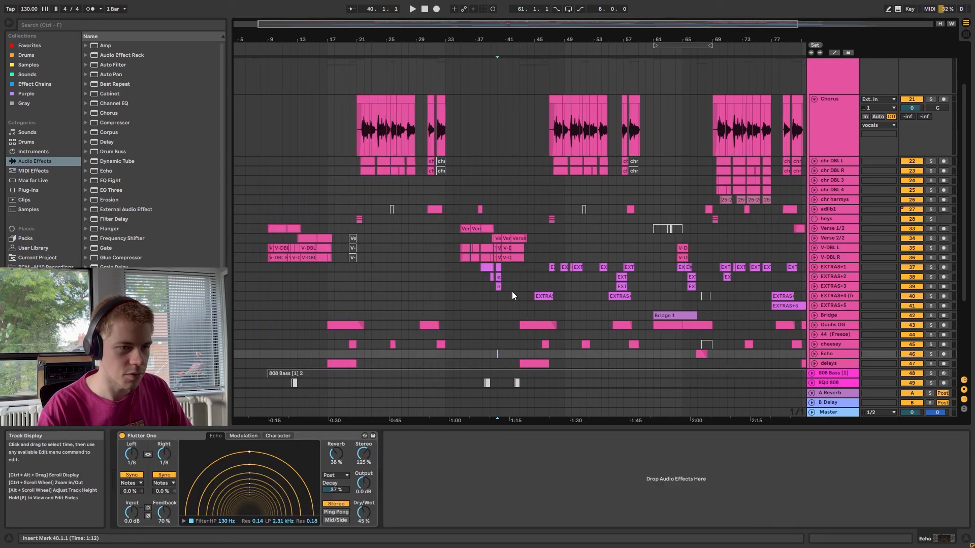
pyautogui.hscroll(5, 473, 263)
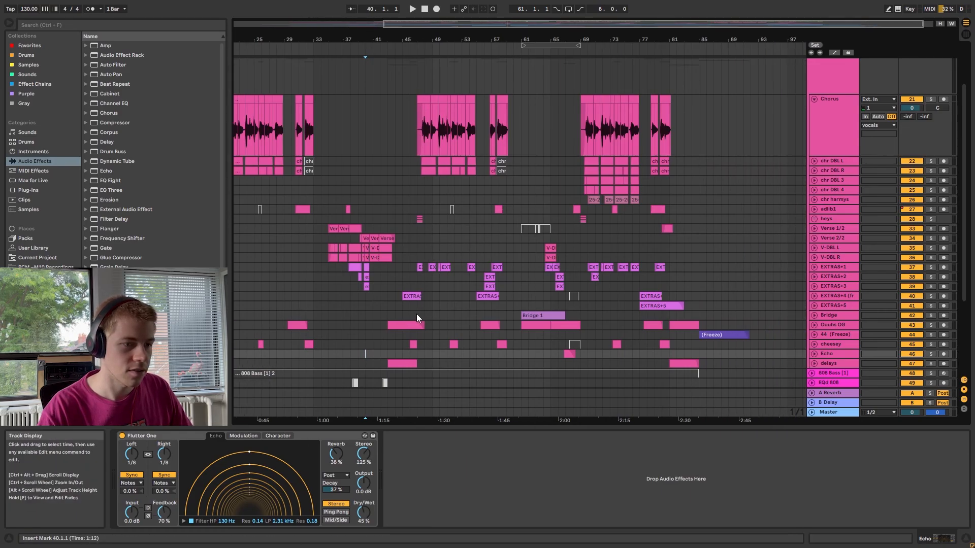
# Highlight the second chorus from bar 47.1.1 to 59.1.1 across the vocal tracks, then clear the selection on V-DBL L
pyautogui.moveTo(476, 254); pyautogui.dragTo(509, 118)
pyautogui.hscroll(-3, 495, 253)
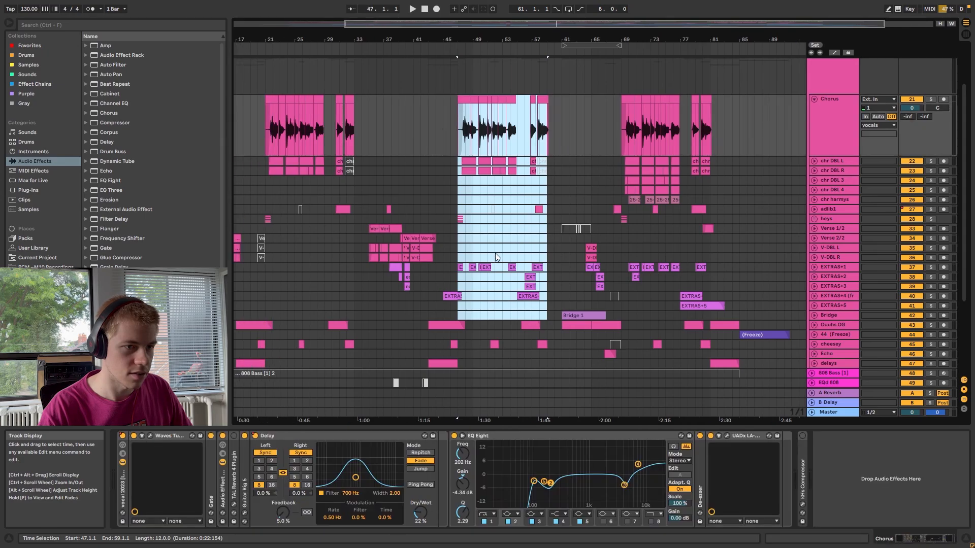
pyautogui.click(532, 252)
# Select bars 47.1.1 to 60.1.1 from Verse 2/2 through EXTRAS 5, solo the selected tracks and play the range
pyautogui.hscroll(2, 508, 259)
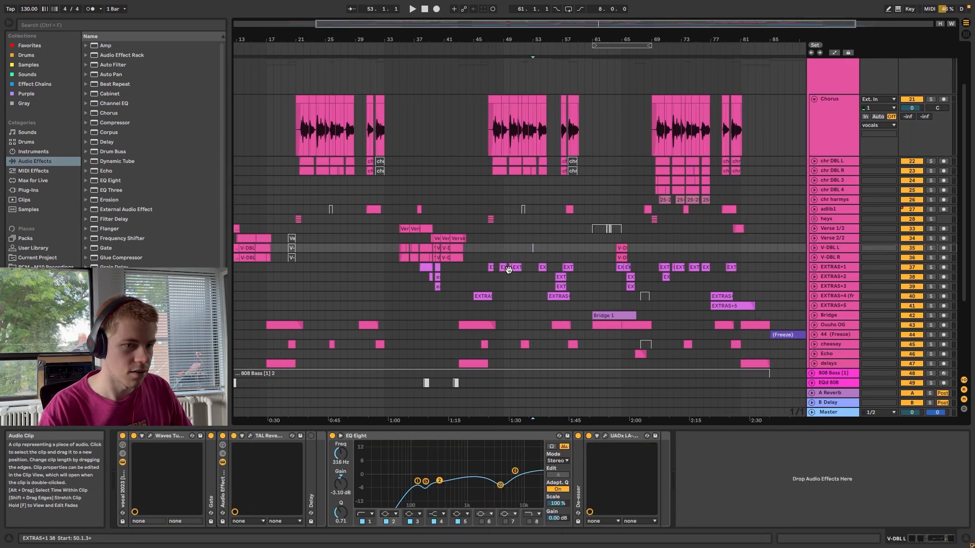
pyautogui.moveTo(467, 241); pyautogui.dragTo(567, 300)
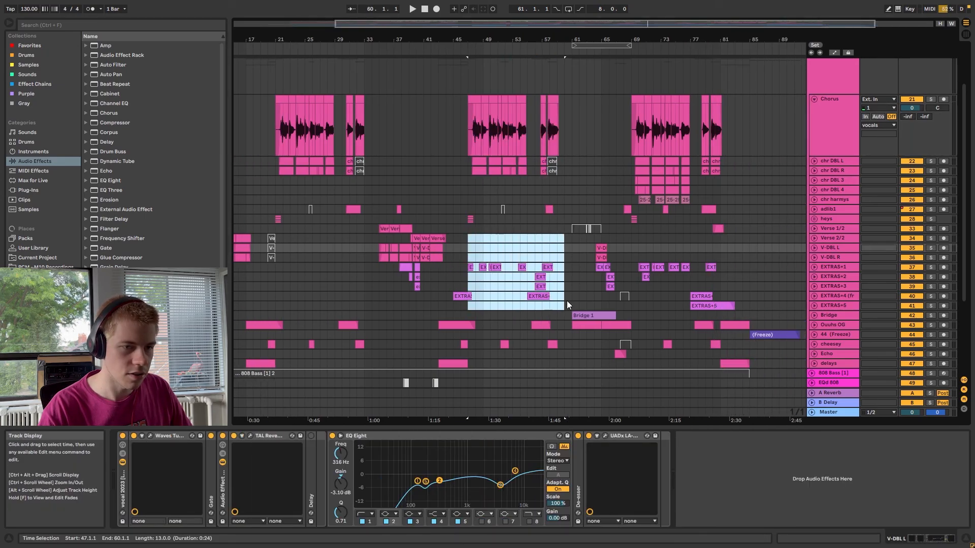
pyautogui.scroll(4, 482, 278)
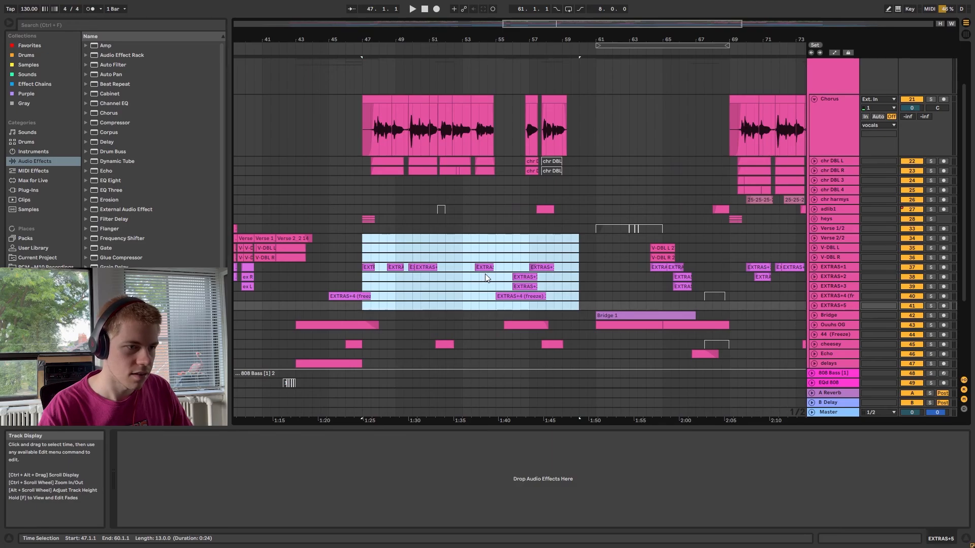
pyautogui.press('space')
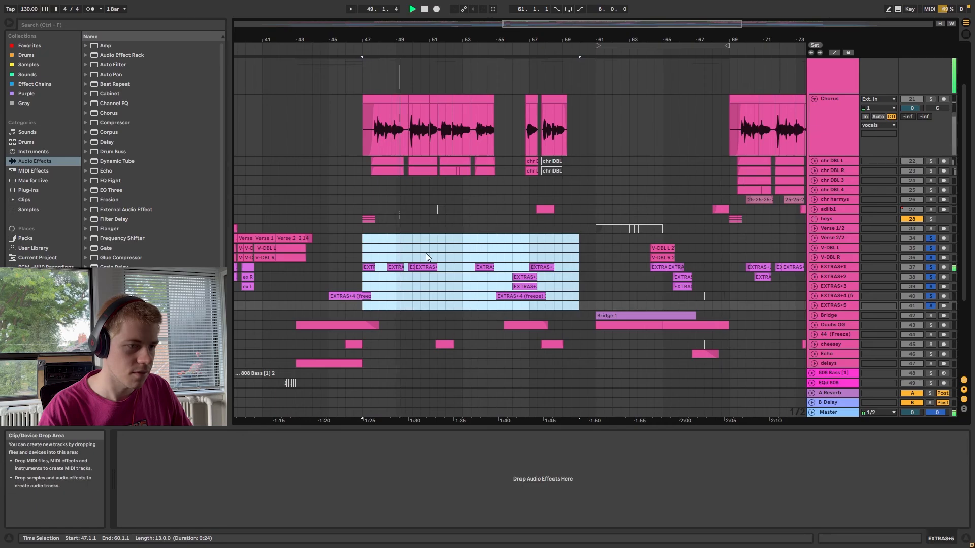
# Inspect the EXTRAS+1 waveforms up close in the playing selection, then fold the track and stop playback
pyautogui.press('z')
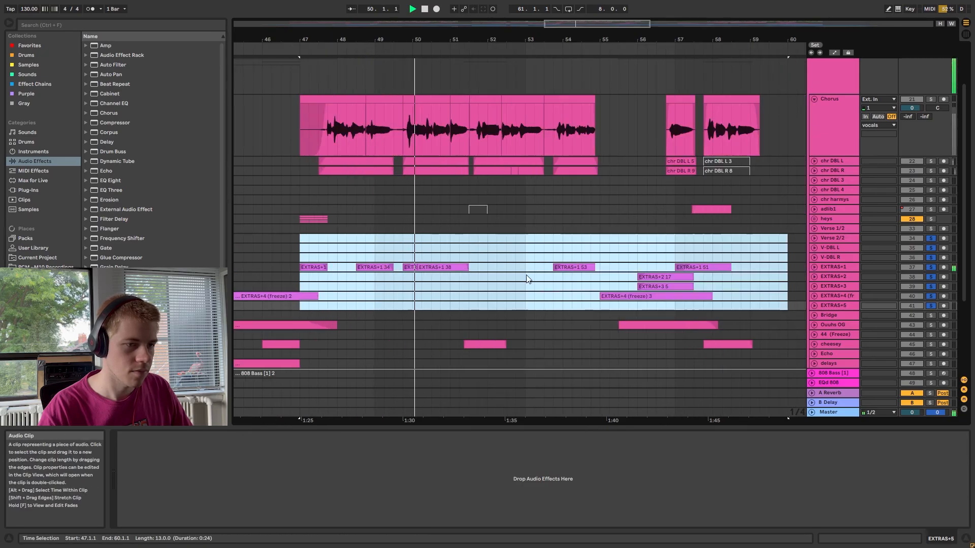
pyautogui.click(813, 275)
pyautogui.click(813, 275)
pyautogui.click(815, 266)
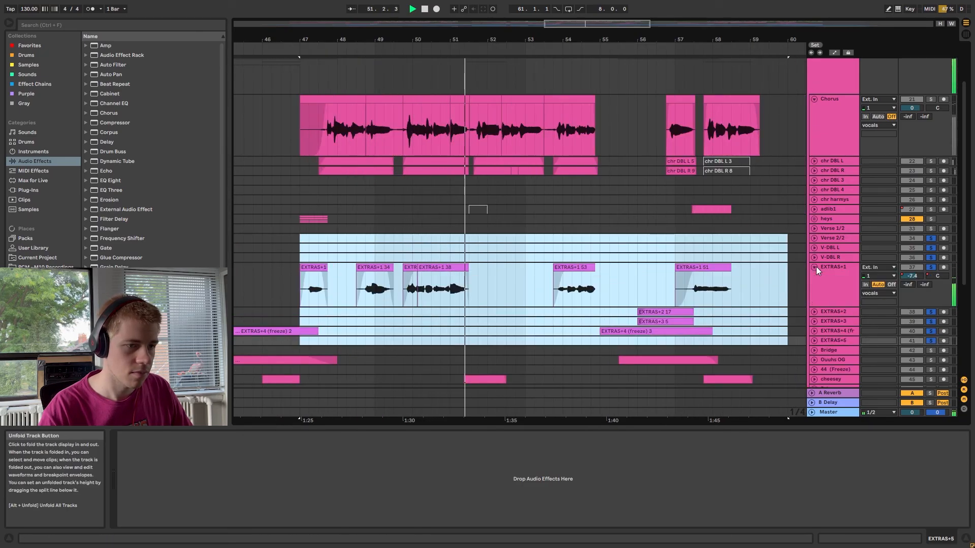
pyautogui.click(815, 266)
pyautogui.press('space')
pyautogui.scroll(-5, 497, 258)
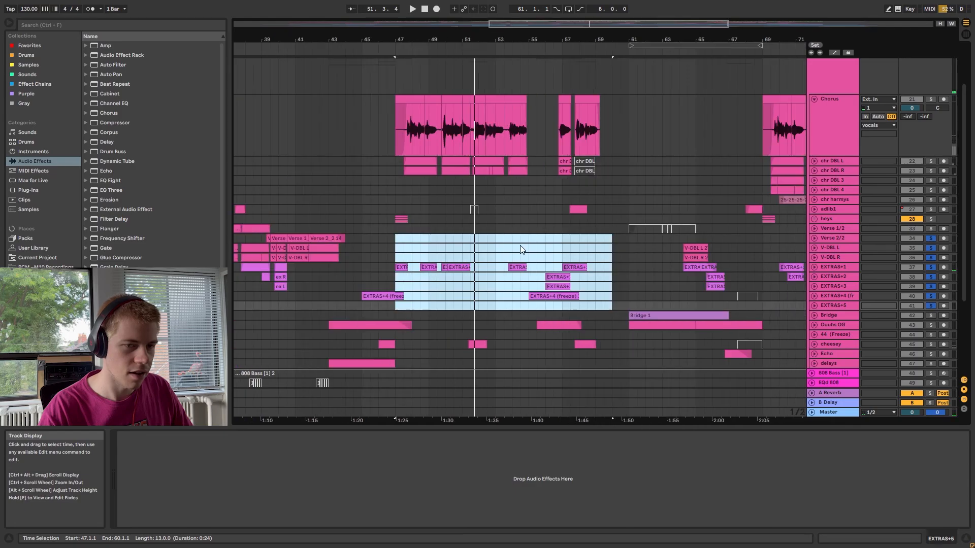
# Select bars 61.1.1 to 69.1.1 from Verse 2/2 through Ouuhs OG, briefly unfolding the Bridge and Ouuhs OG tracks to view their waveforms
pyautogui.hscroll(5, 497, 256)
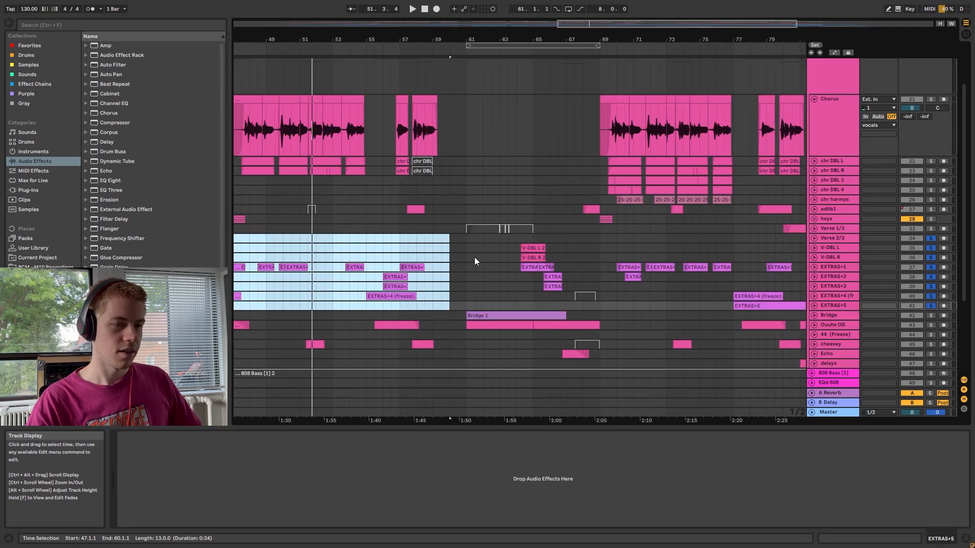
pyautogui.moveTo(470, 242); pyautogui.dragTo(599, 323)
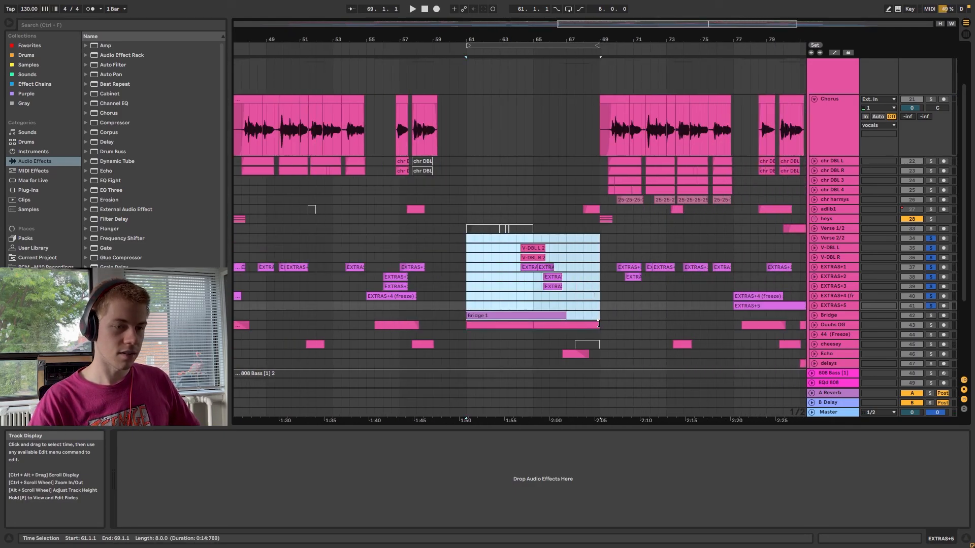
pyautogui.scroll(-3, 613, 289)
pyautogui.click(815, 264)
pyautogui.click(815, 254)
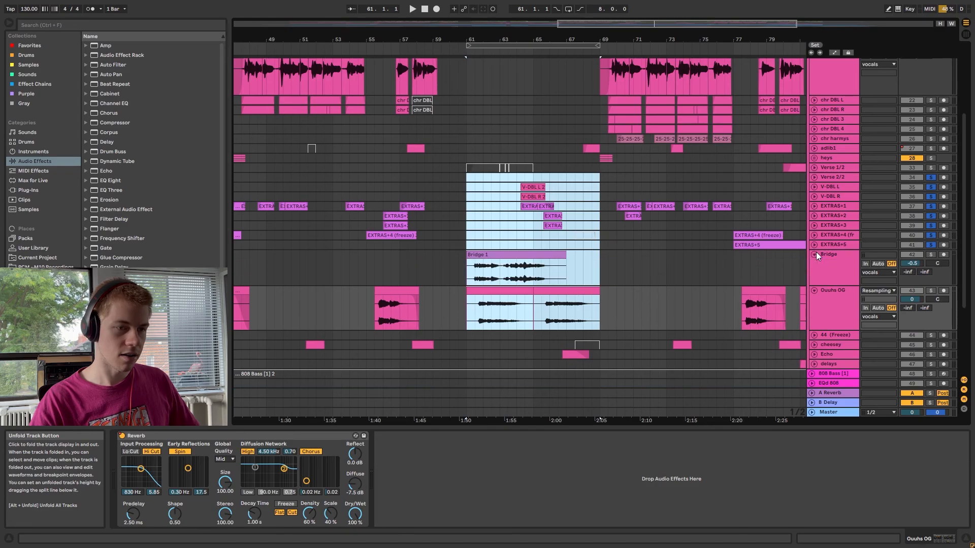
pyautogui.click(816, 252)
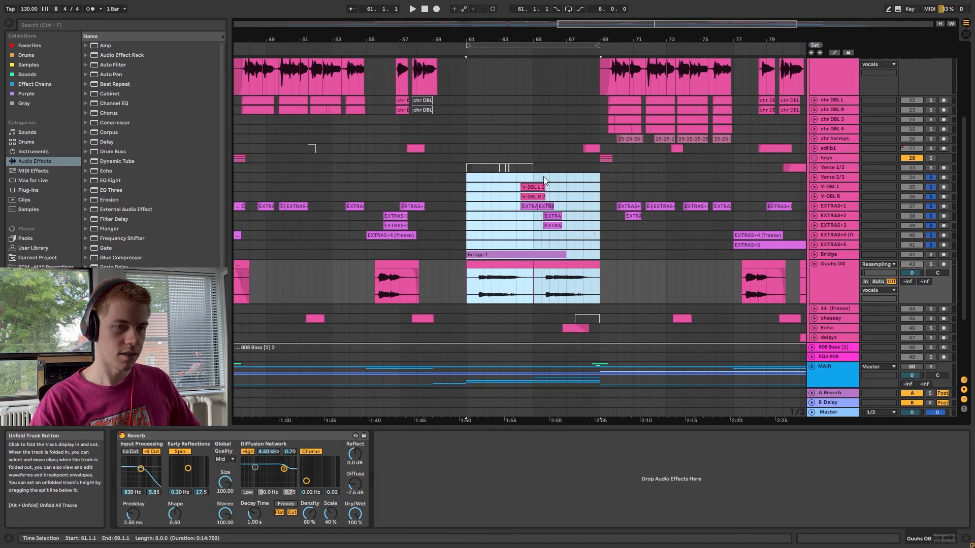
pyautogui.click(814, 265)
# Highlight the final chorus from bar 68.3.1 to 85.1.1 across the vocal tracks and look over its layers
pyautogui.hscroll(2, 635, 236)
pyautogui.scroll(2, 555, 218)
pyautogui.scroll(-3, 555, 193)
pyautogui.scroll(3, 584, 170)
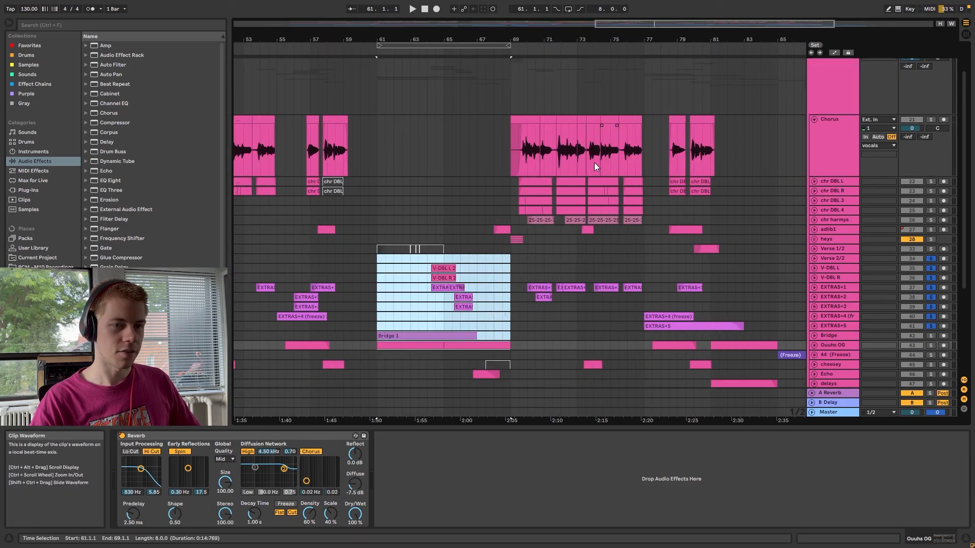
pyautogui.hscroll(1, 573, 152)
pyautogui.moveTo(474, 87); pyautogui.dragTo(748, 334)
pyautogui.scroll(1, 675, 302)
pyautogui.hscroll(1, 533, 246)
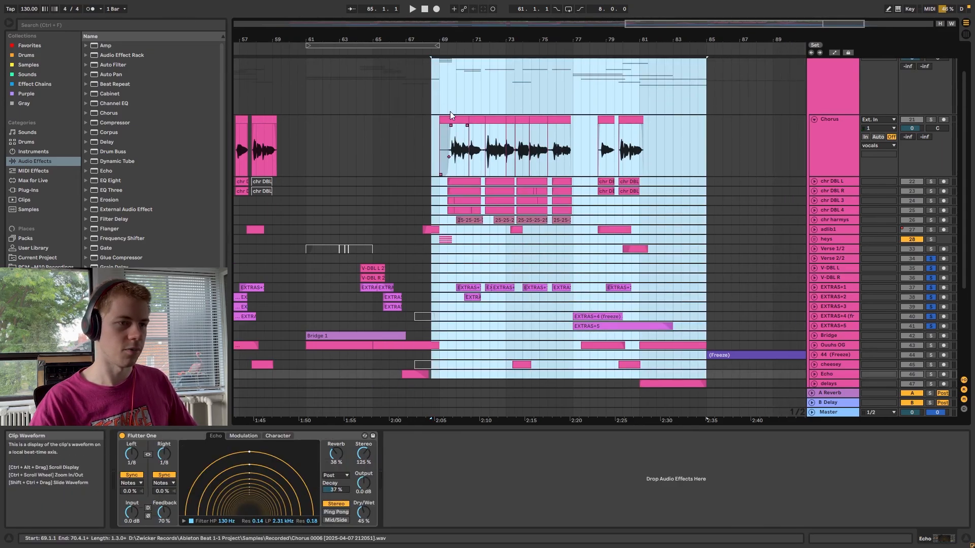
pyautogui.scroll(3, 456, 181)
pyautogui.hscroll(3, 449, 203)
pyautogui.scroll(1, 447, 219)
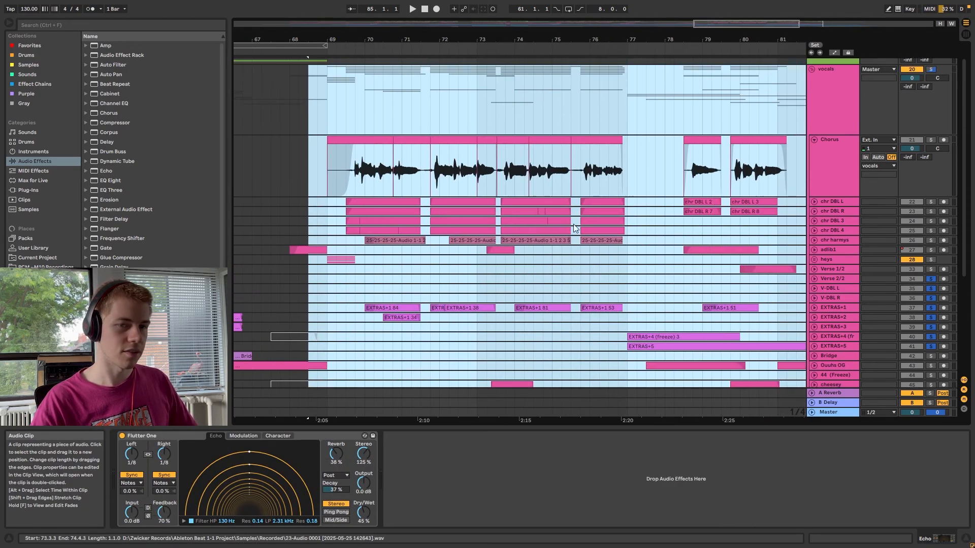
# Unfold the four chorus double tracks, chr DBL L, chr DBL R, chr DBL 3 and chr DBL 4, to show their waveforms
pyautogui.click(814, 211)
pyautogui.click(814, 201)
pyautogui.scroll(-1, 781, 228)
pyautogui.click(814, 271)
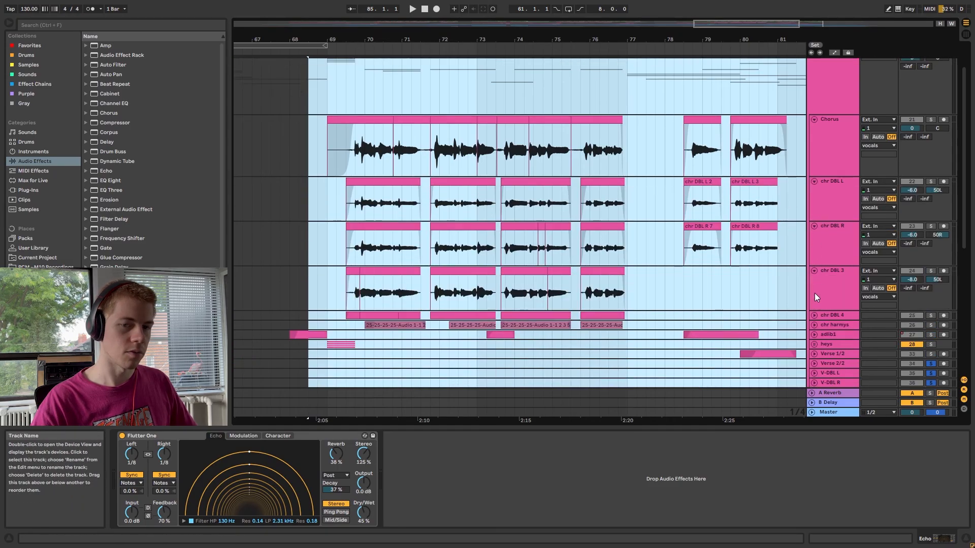
pyautogui.click(814, 315)
pyautogui.scroll(-1, 533, 253)
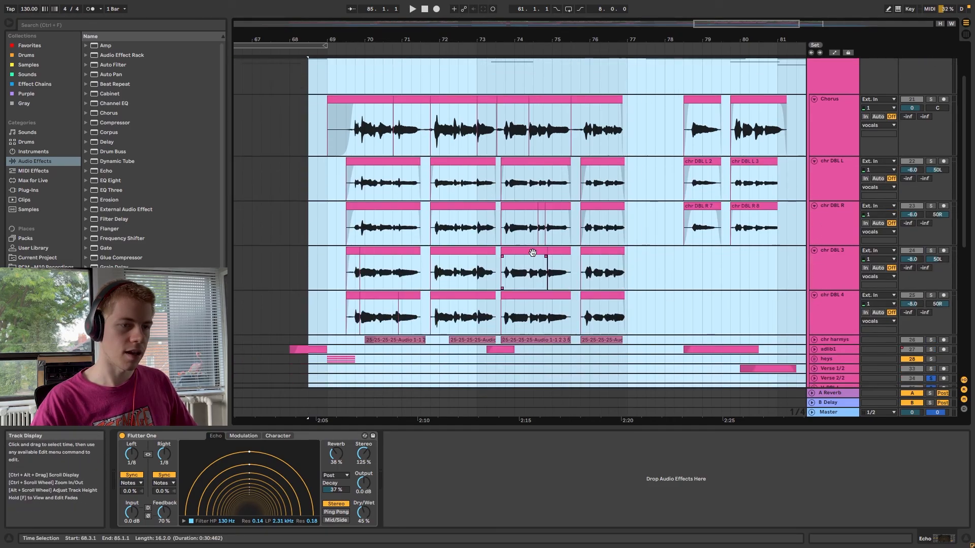
# Play the final chorus from bar 69.1.1 with the vocals group soloed, then stop playback and look over the doubles and extras
pyautogui.click(332, 175)
pyautogui.hscroll(-1, 343, 181)
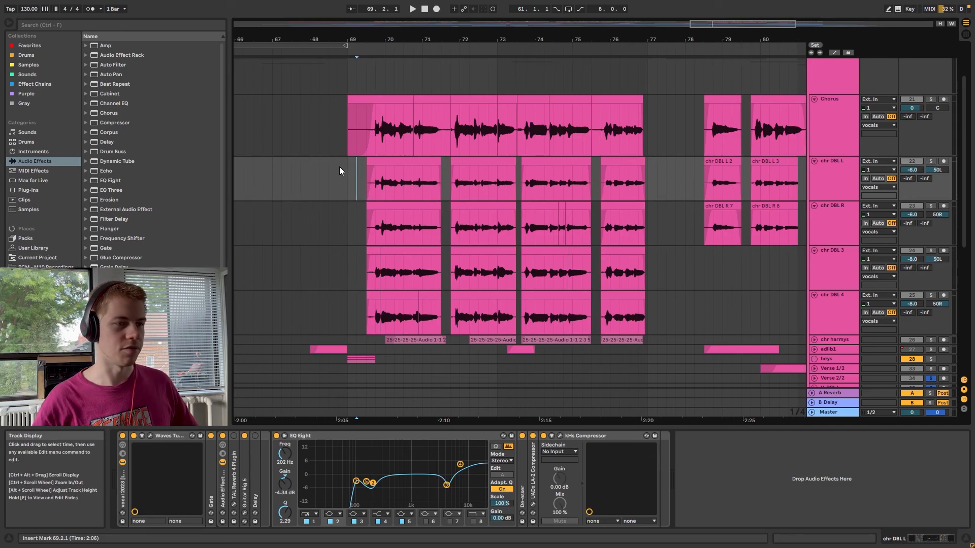
pyautogui.scroll(2, 349, 173)
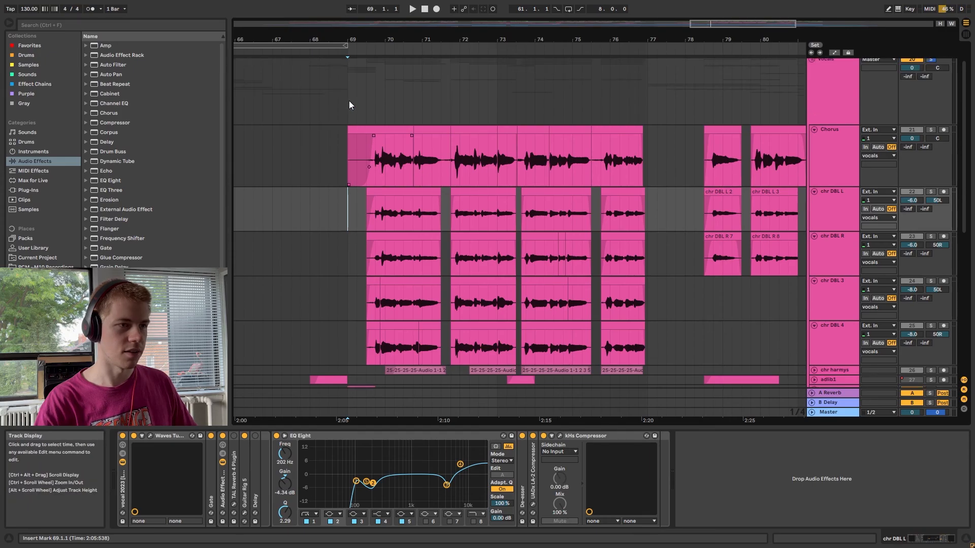
pyautogui.click(349, 100)
pyautogui.press('space')
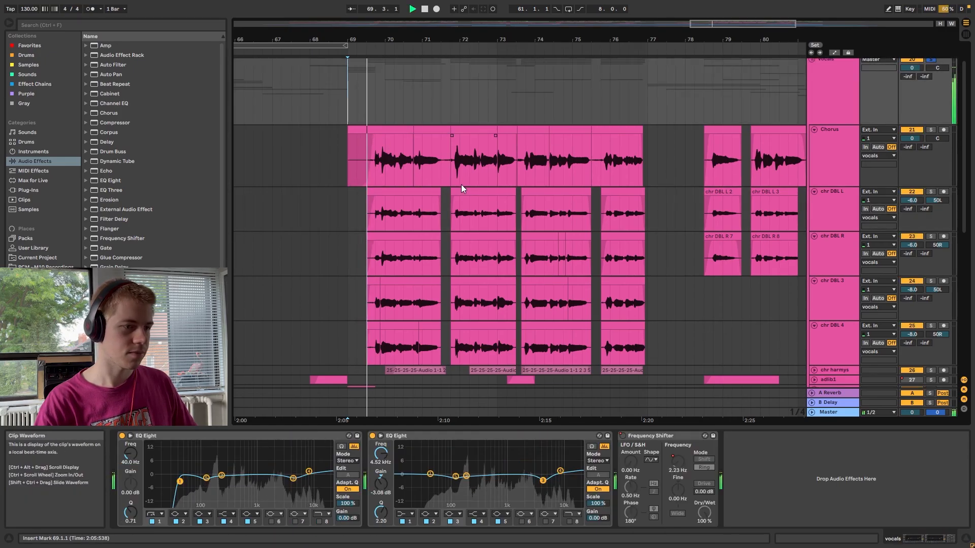
pyautogui.scroll(-1, 465, 215)
pyautogui.scroll(-1, 415, 203)
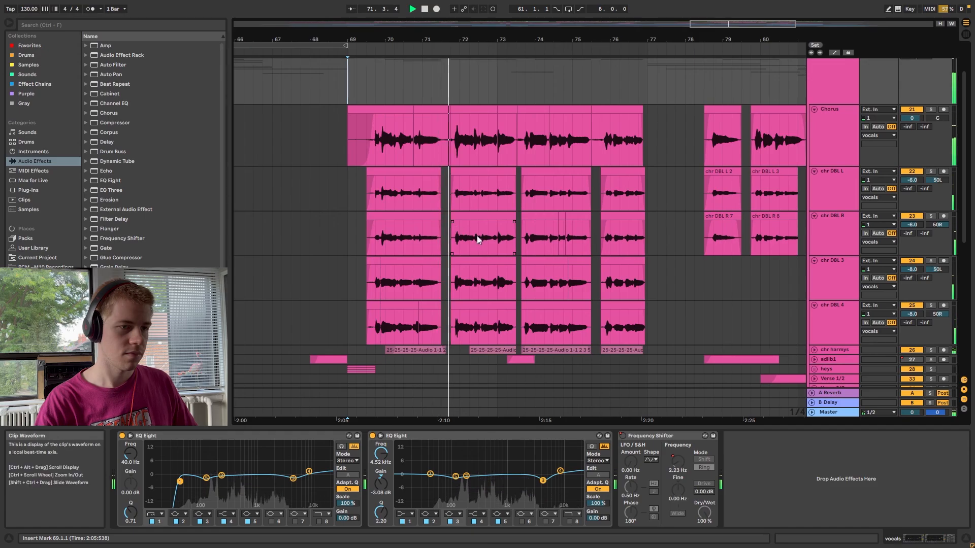
pyautogui.scroll(-2, 477, 228)
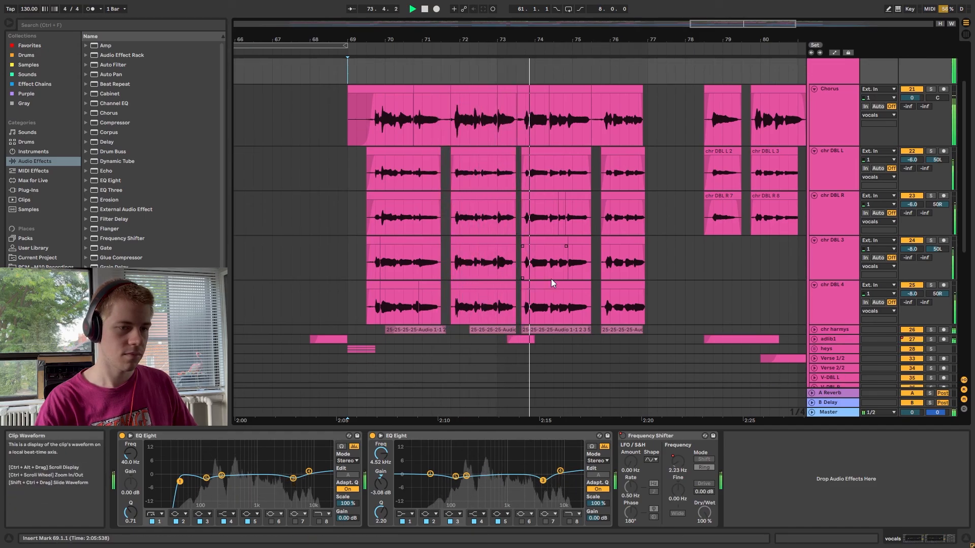
pyautogui.scroll(1, 658, 293)
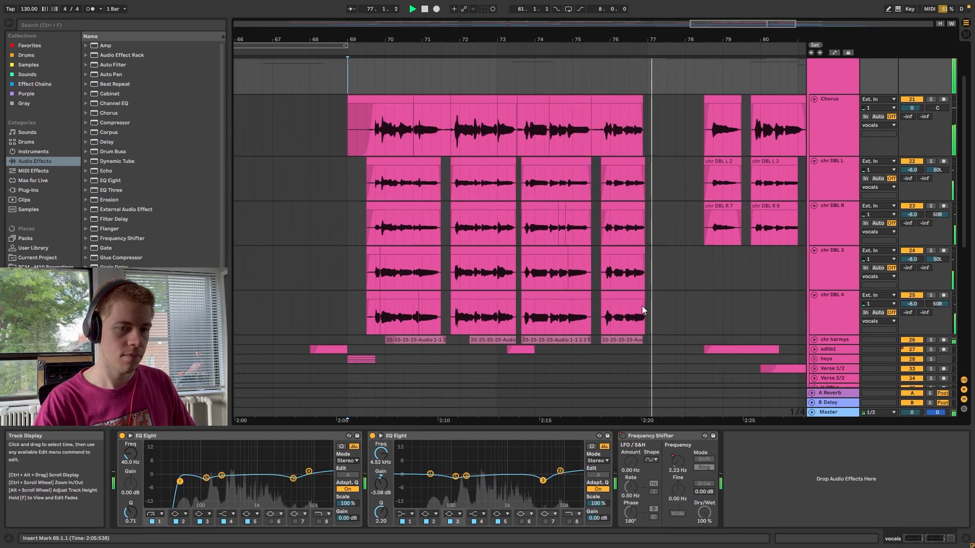
pyautogui.scroll(-5, 456, 291)
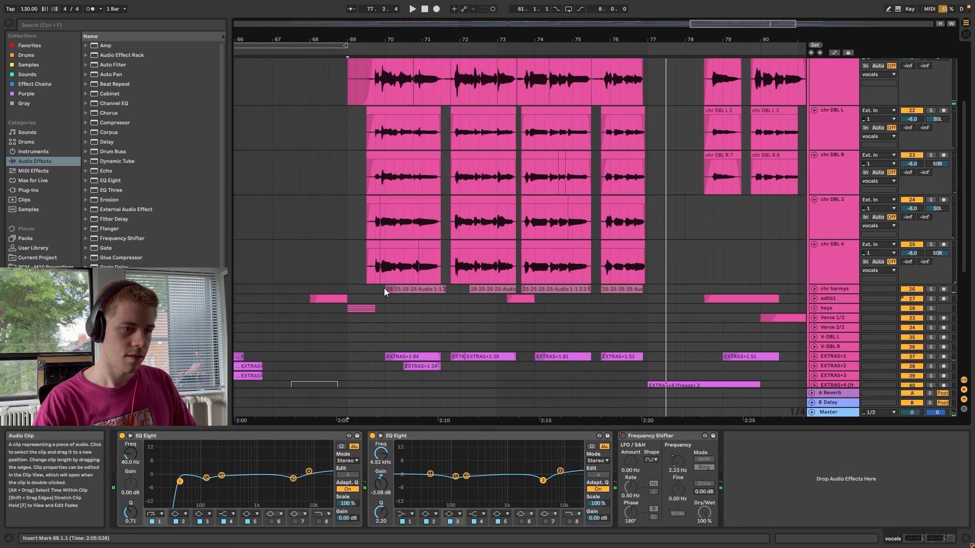
pyautogui.scroll(1, 400, 259)
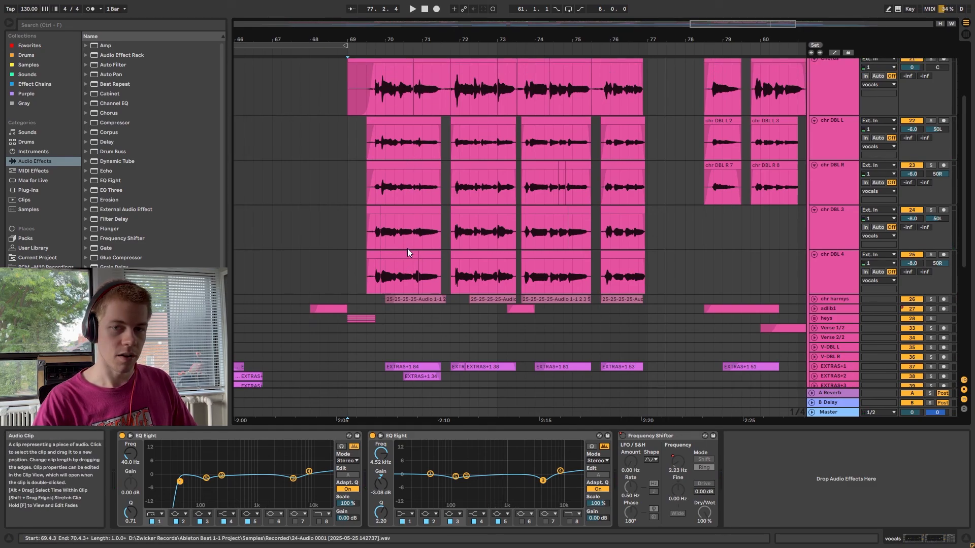
pyautogui.scroll(1, 408, 252)
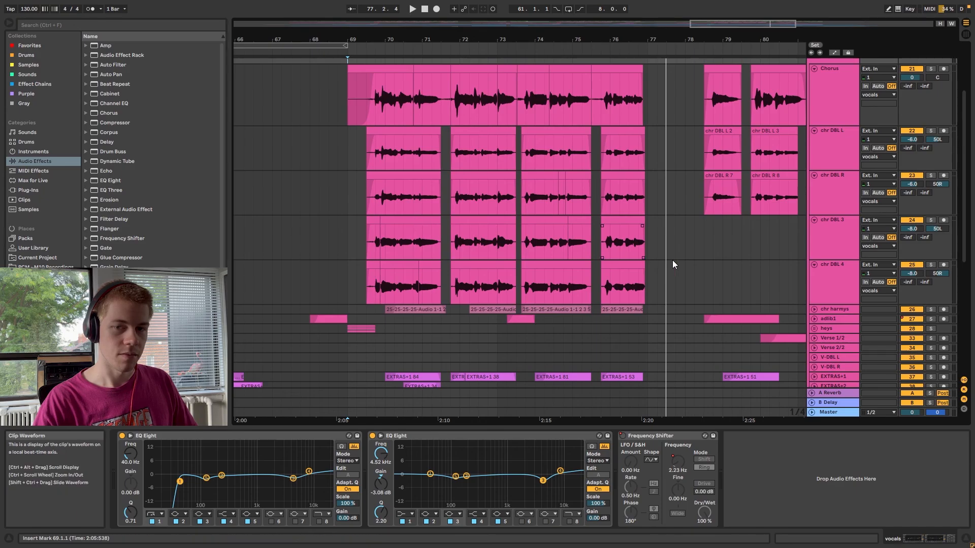
# Highlight the chorus doubles in pairs, first chr DBL L and R, then chr DBL 3 and 4
pyautogui.click(832, 175)
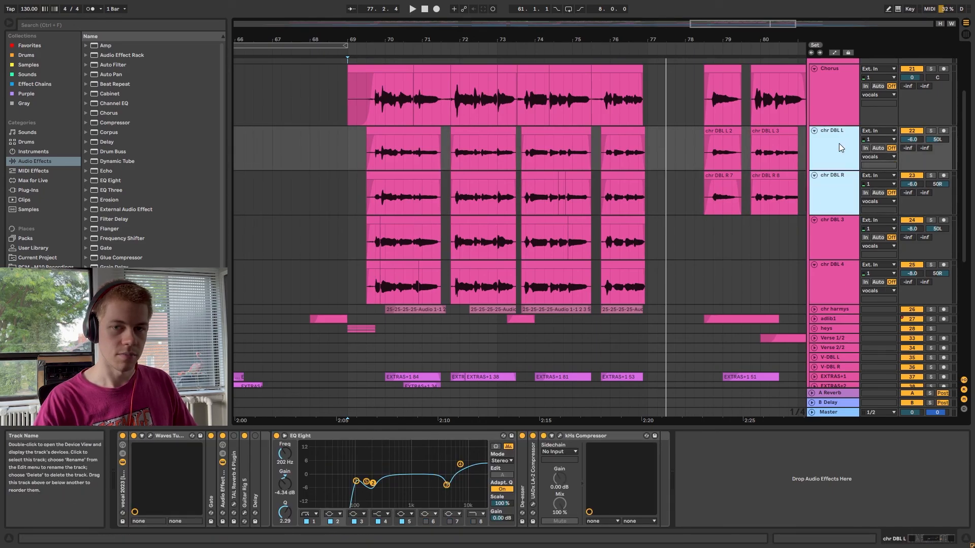
pyautogui.scroll(-3, 823, 172)
pyautogui.click(827, 206)
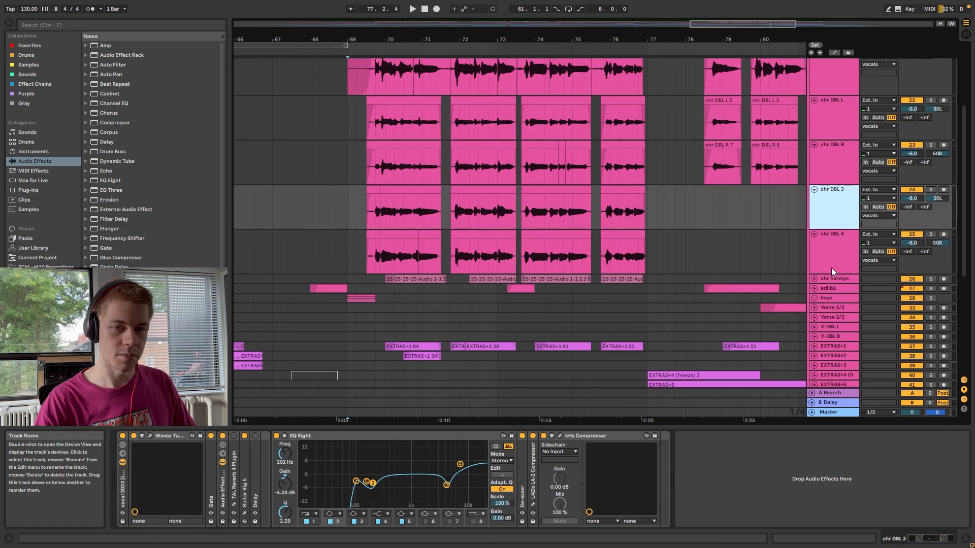
pyautogui.keyDown('shift'); pyautogui.click(824, 234); pyautogui.keyUp('shift')
pyautogui.scroll(4, 707, 243)
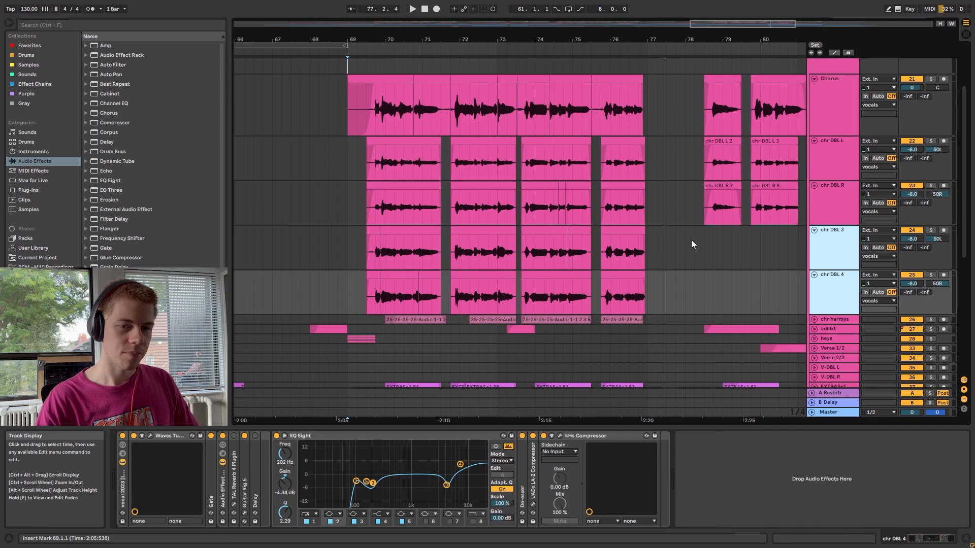
# Fold all four chorus double tracks back to compact height
pyautogui.click(815, 228)
pyautogui.click(818, 185)
pyautogui.keyDown('shift'); pyautogui.click(824, 157); pyautogui.keyUp('shift')
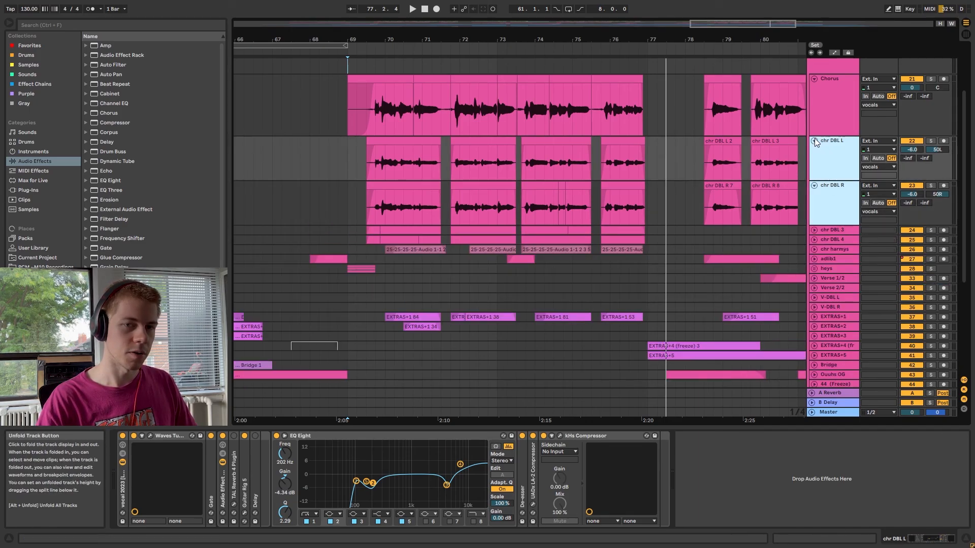
pyautogui.click(814, 139)
# Unfold and solo the chr harmys track, play it from bar 70.2.1, then stop playback
pyautogui.click(386, 209)
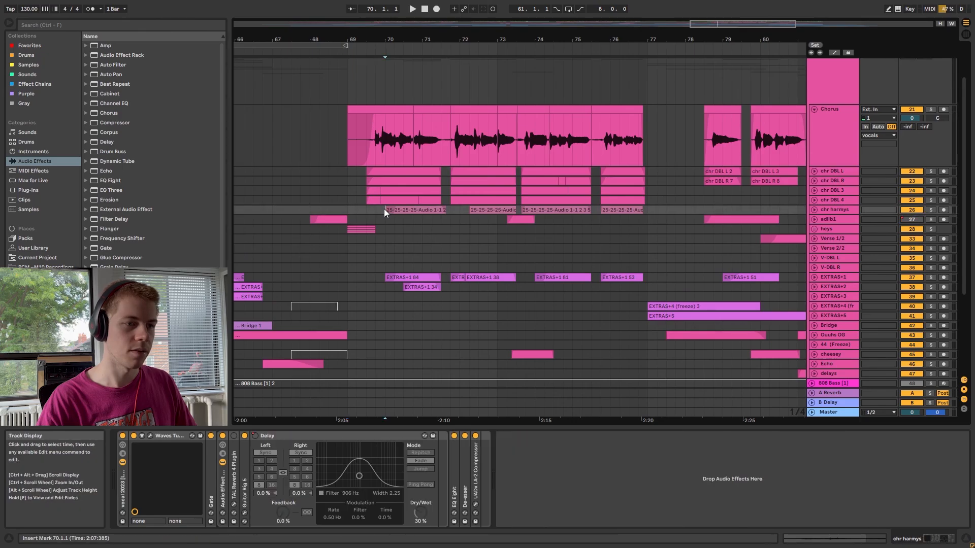
pyautogui.click(814, 210)
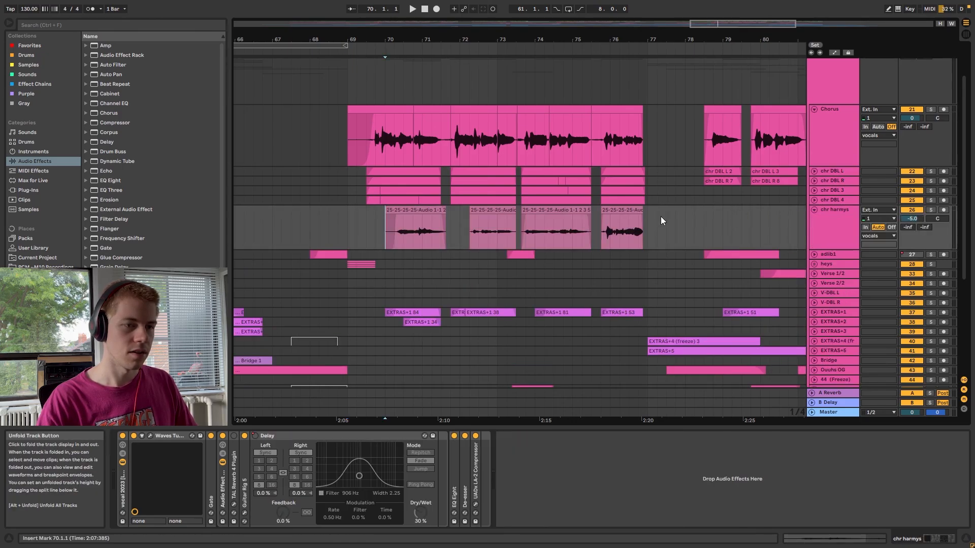
pyautogui.press('s')
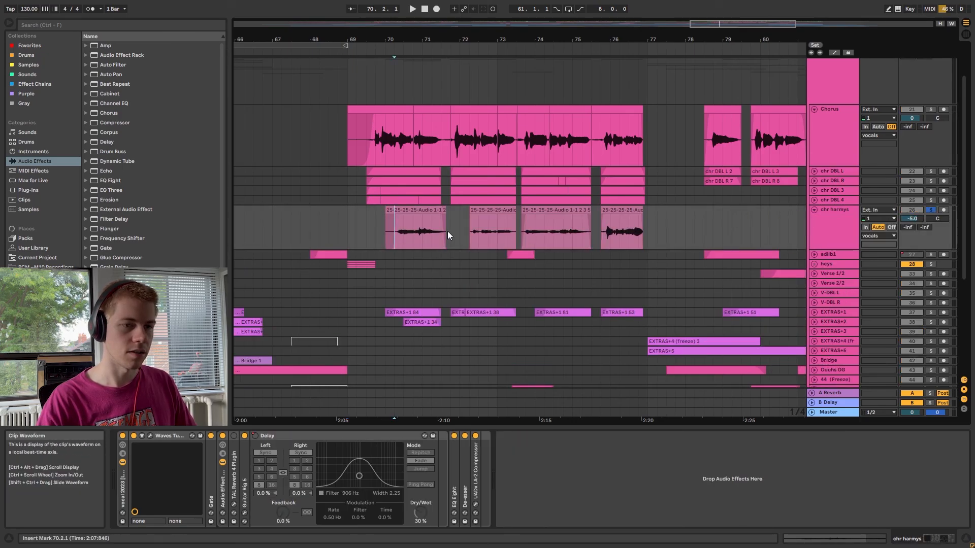
pyautogui.press('space')
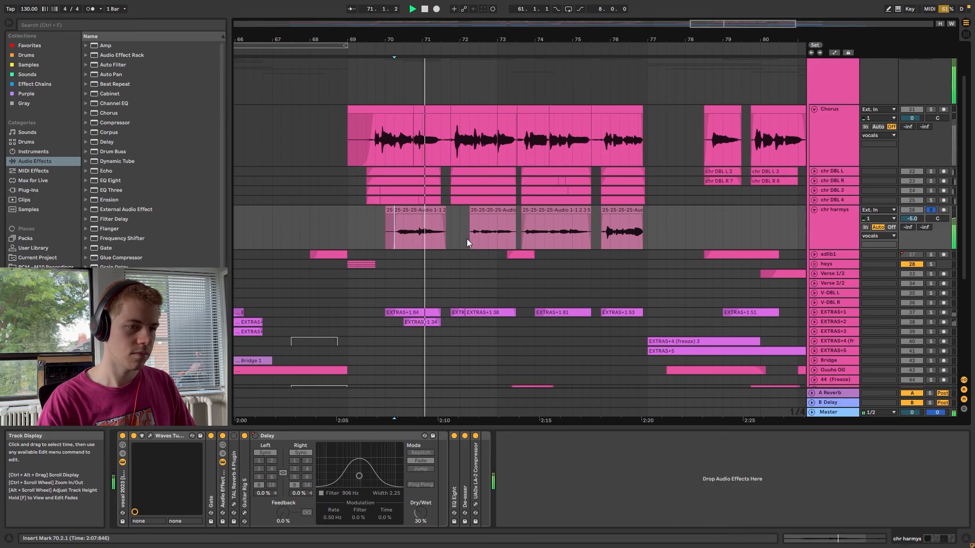
pyautogui.press('space')
pyautogui.scroll(-1, 458, 238)
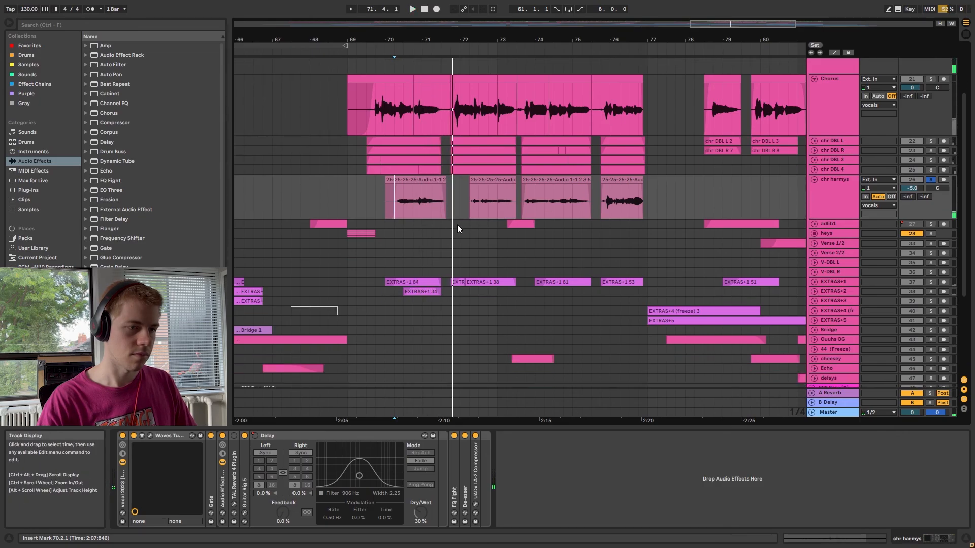
# Add the Chorus track to the solo and play it together with the harmonies from bar 72.2.1
pyautogui.click(471, 195)
pyautogui.scroll(1, 509, 176)
pyautogui.keyDown('ctrl'); pyautogui.click(931, 109); pyautogui.keyUp('ctrl')
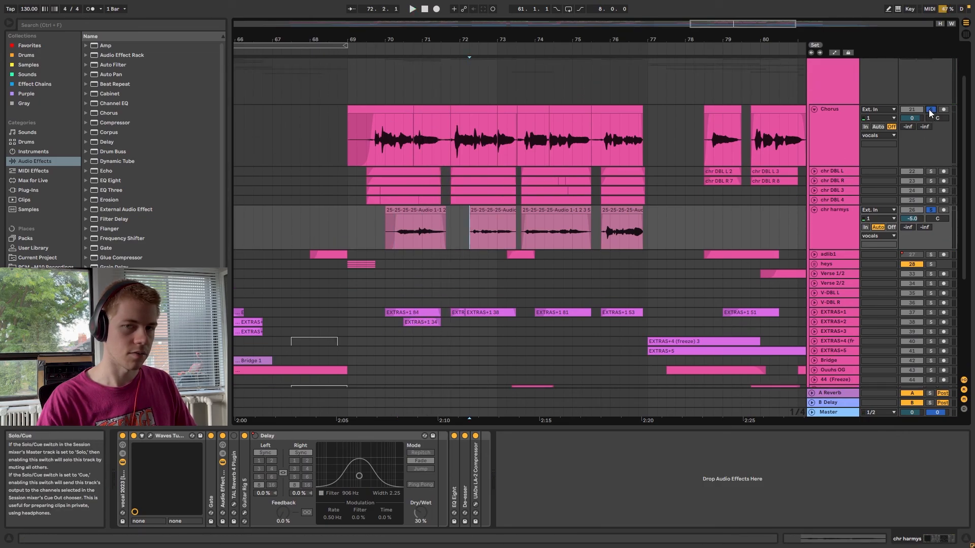
pyautogui.press('space')
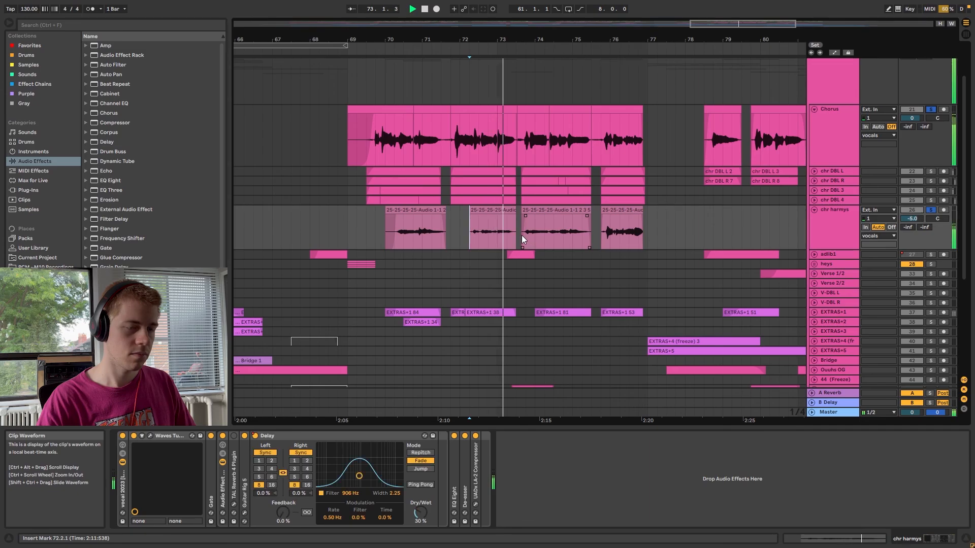
pyautogui.scroll(-1, 517, 253)
pyautogui.scroll(-1, 516, 252)
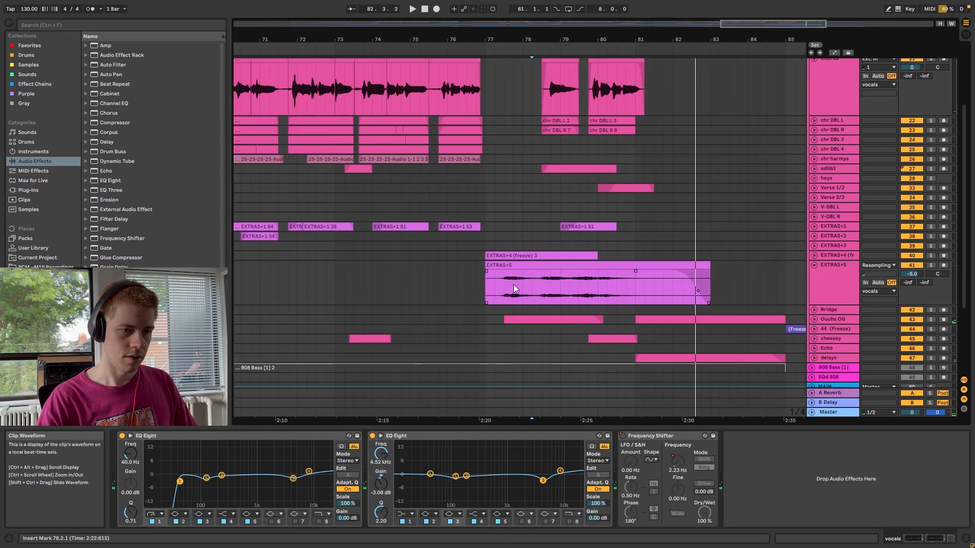
# Stop playback, solo the EXTRAS+5 track and play its clip from bar 77.2.1
pyautogui.press('space')
pyautogui.click(497, 284)
pyautogui.press('s')
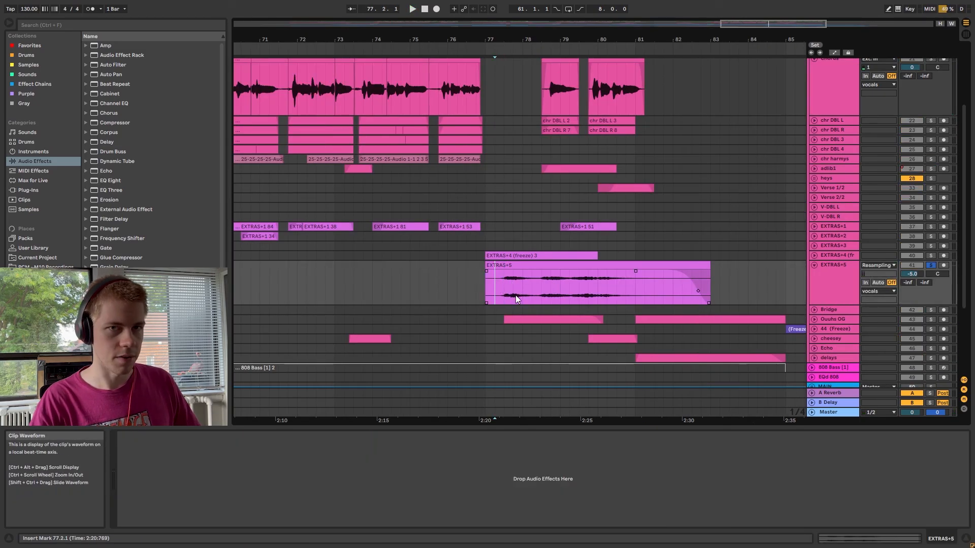
pyautogui.press('space')
pyautogui.scroll(-1, 516, 273)
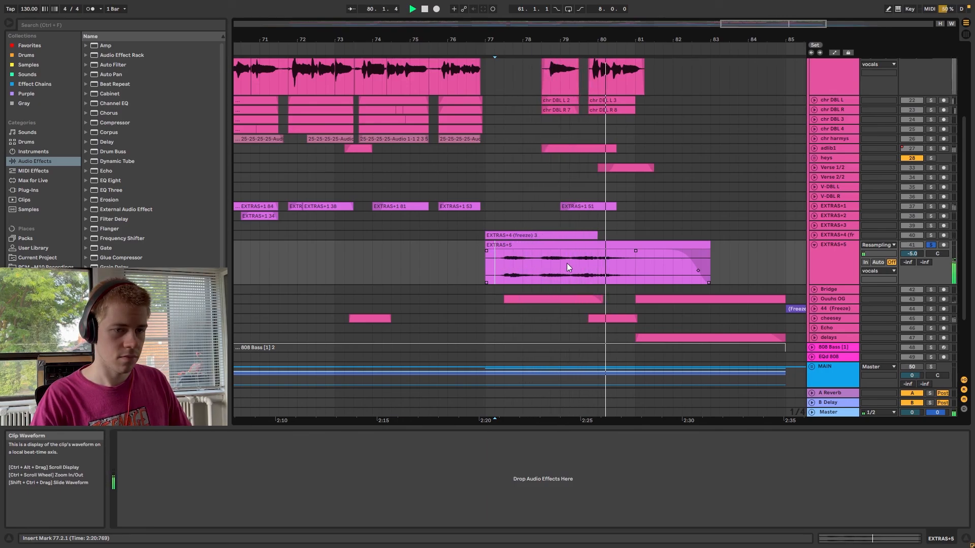
# Fold the EXTRAS+5 track back to compact height and bring up the adlib1 track's effect chain at bar 76.1.1
pyautogui.click(814, 245)
pyautogui.scroll(-3, 539, 242)
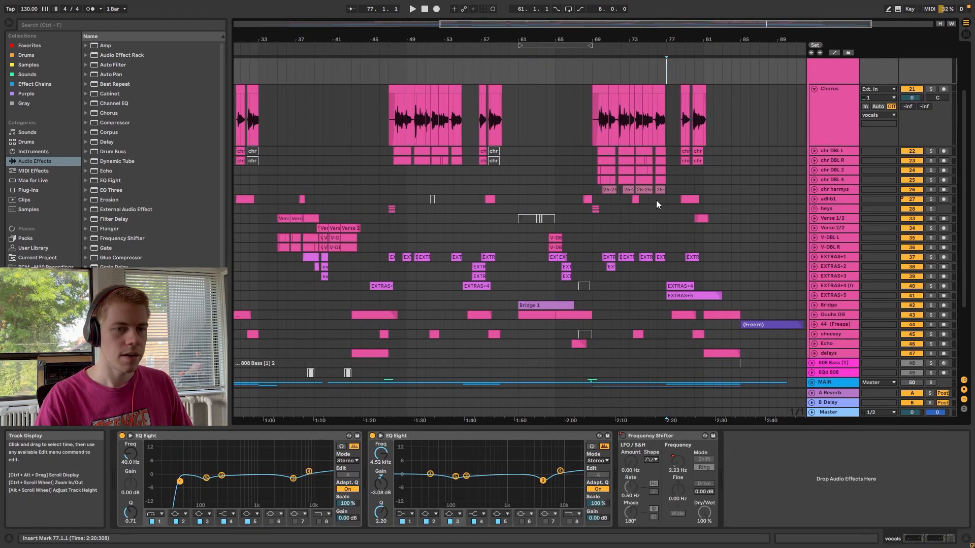
pyautogui.click(657, 201)
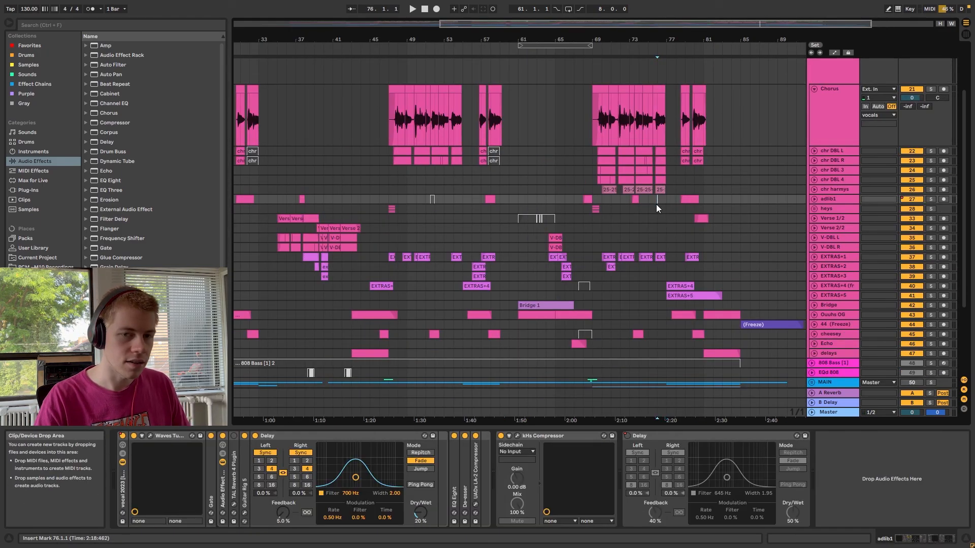
# Bring up the EXTRAS+1 track's effect chain and unfold its EQ Eight to examine the filter curve
pyautogui.click(666, 255)
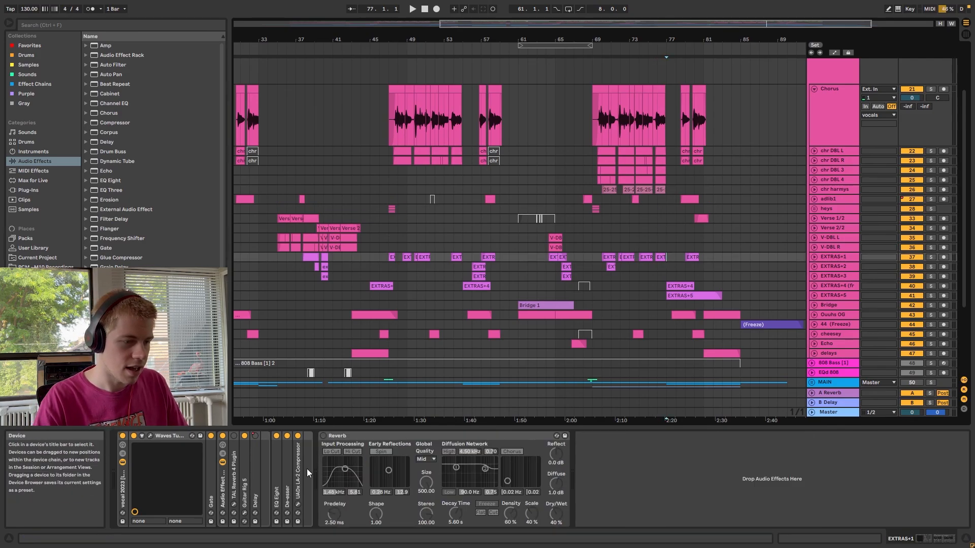
pyautogui.click(123, 476)
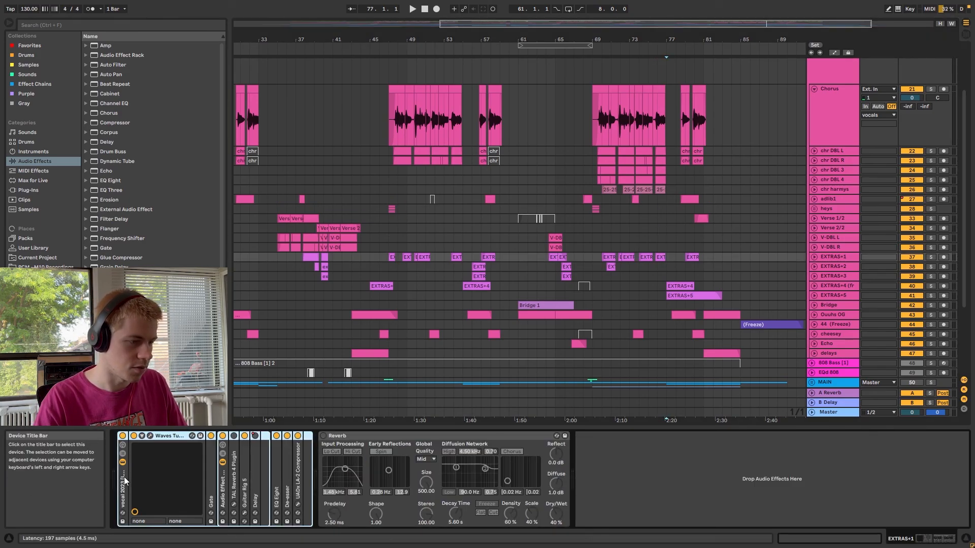
pyautogui.doubleClick(282, 477)
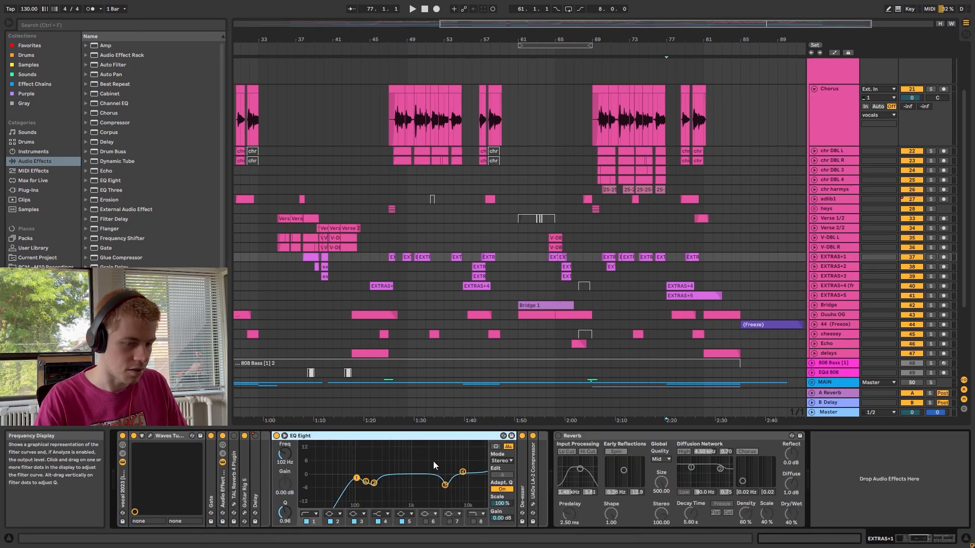
# Place the insert marker on the Chorus track at bar 68.1.1 and show that track's effect chain
pyautogui.scroll(3, 586, 184)
pyautogui.click(586, 185)
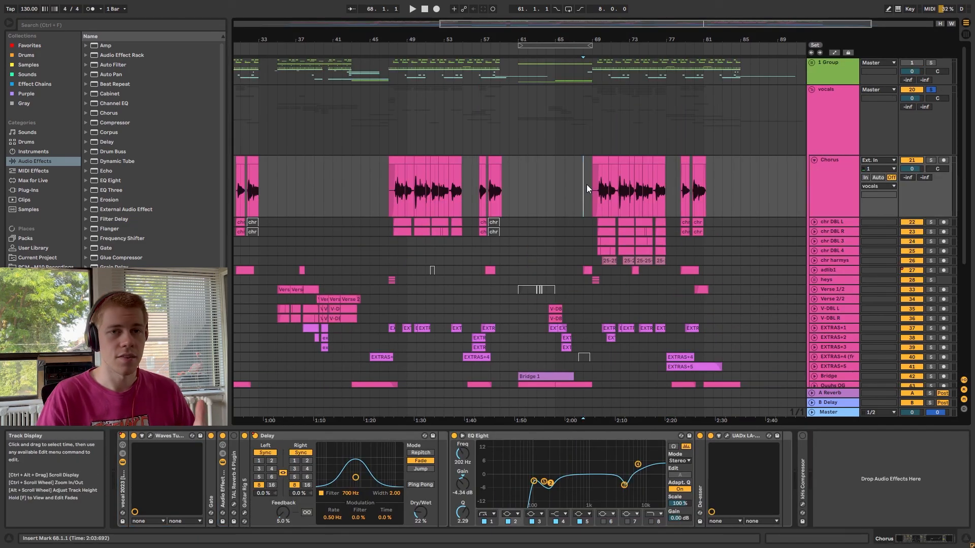